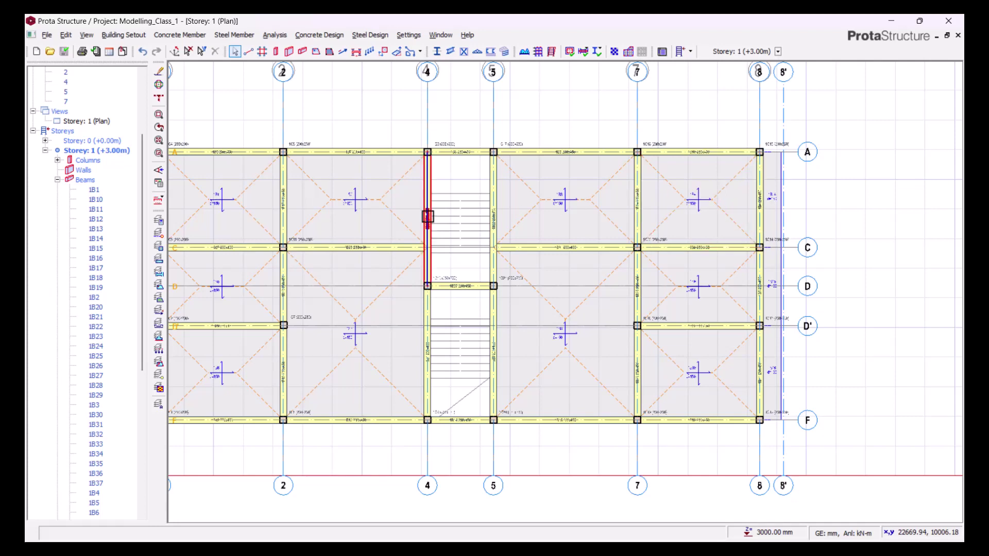
Examine the Storey 1 plan, checking the columns, beams and slabs across all the bays.
middle_drag(430, 219, 572, 239)
middle_drag(346, 225, 364, 222)
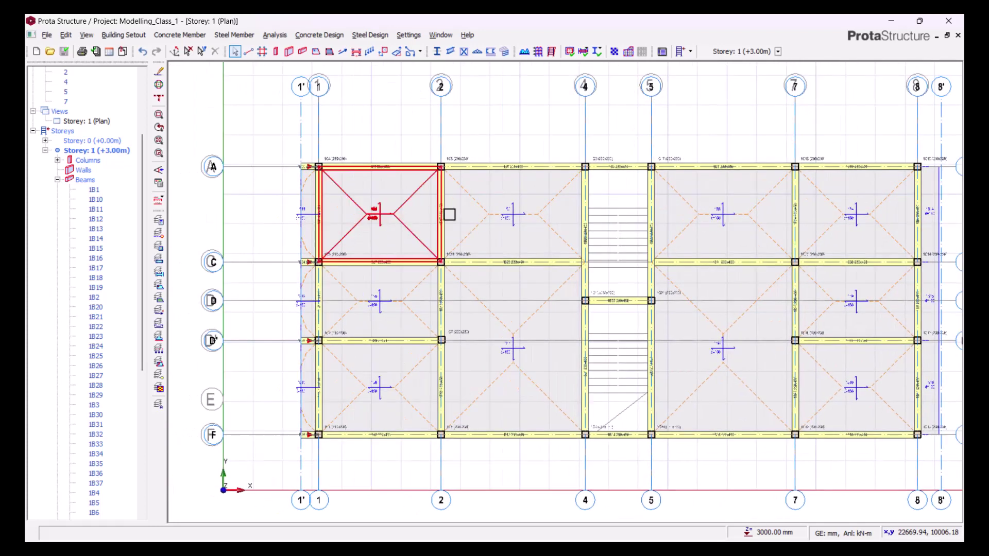
scroll(341, 160, up, 3)
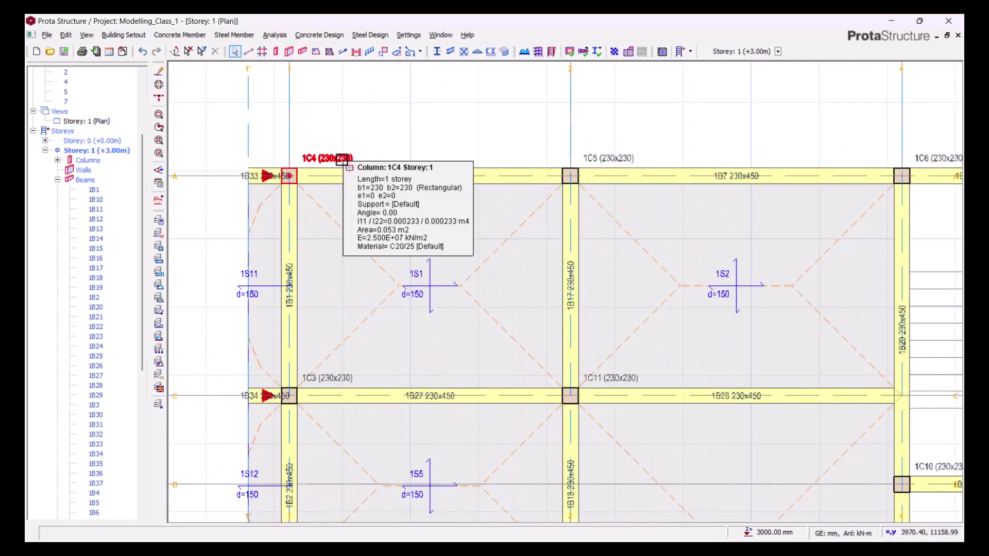
scroll(413, 133, down, 2)
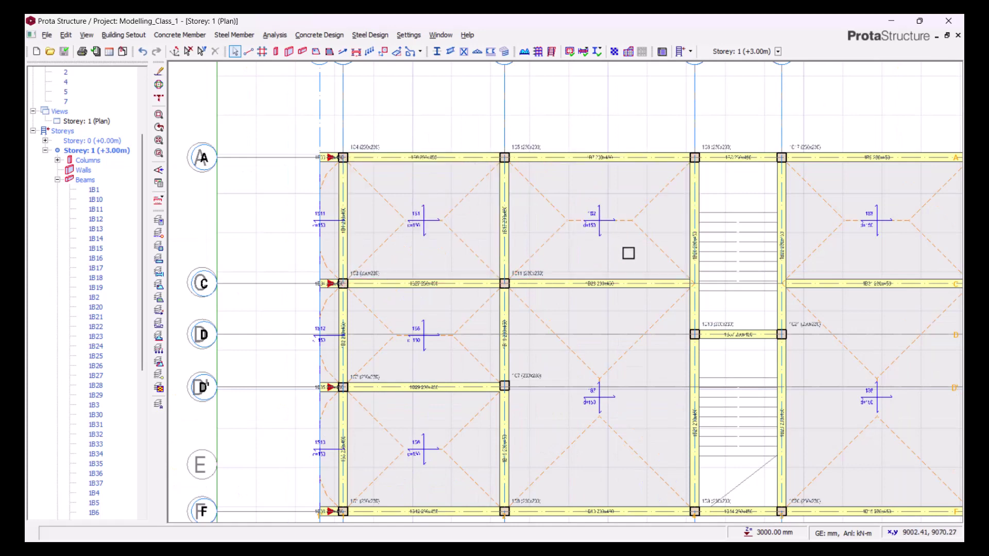
scroll(627, 252, down, 3)
scroll(530, 234, up, 2)
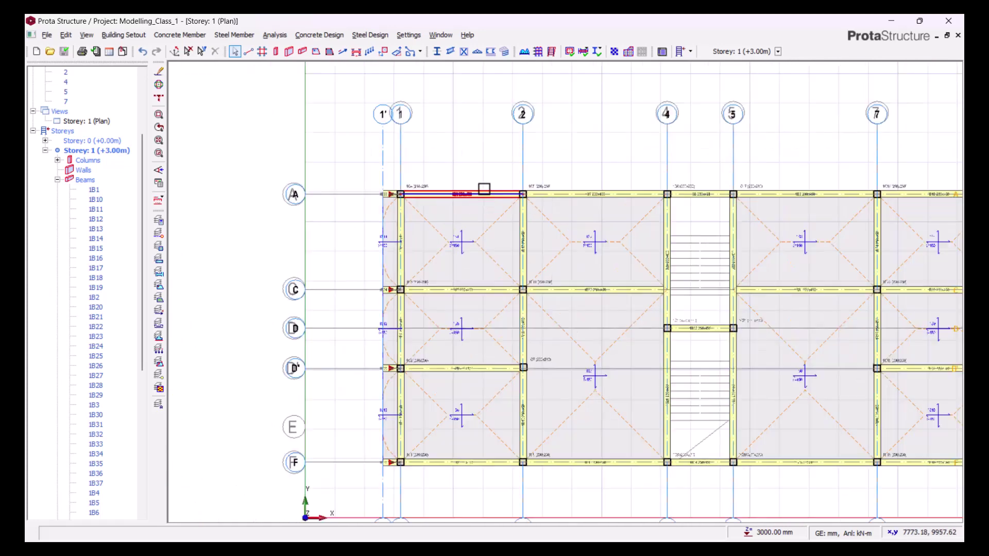
scroll(453, 186, up, 2)
Show Storey 1 in 3D and inspect its columns, beams and the cantilever slab beyond axis 8.
right_click(83, 120)
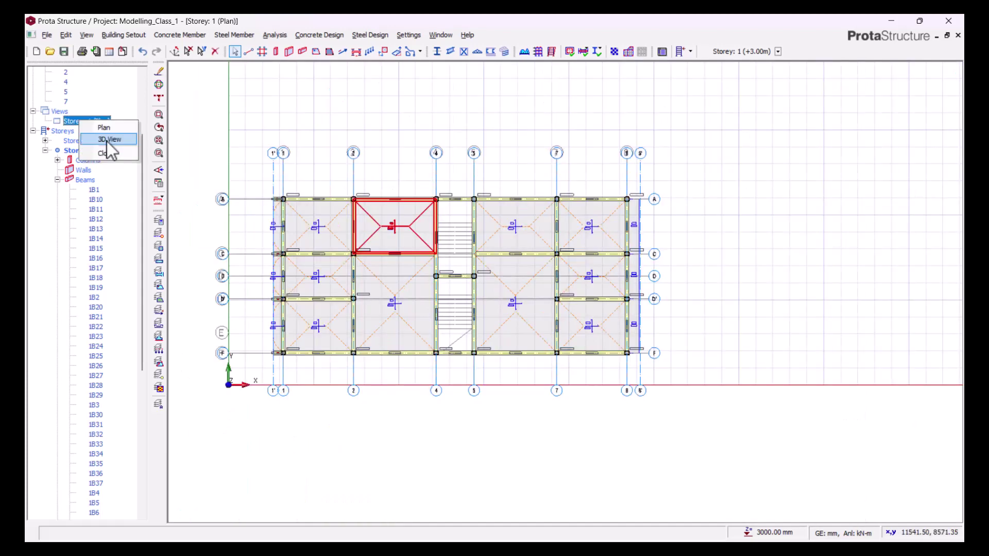
click(108, 140)
scroll(528, 189, down, 2)
scroll(638, 300, up, 5)
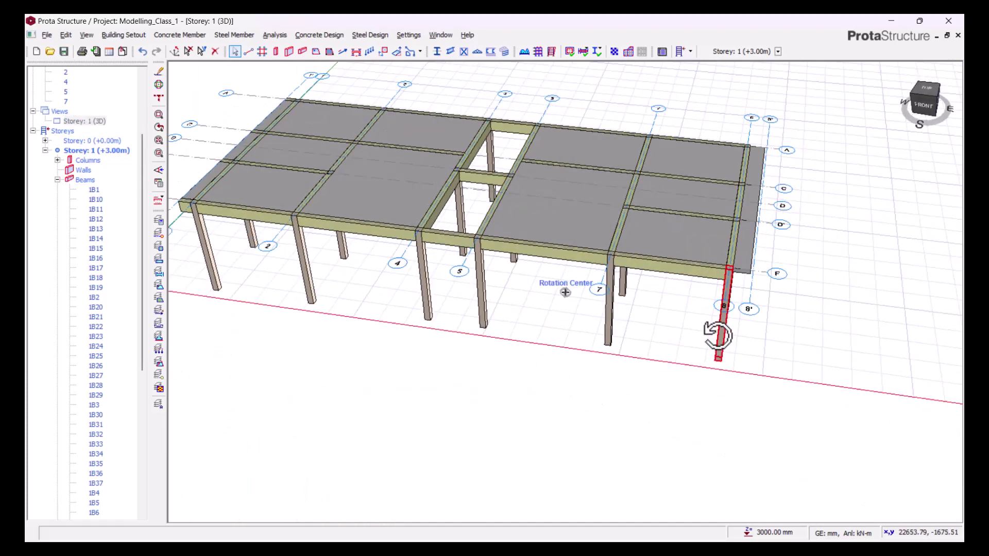
middle_drag(652, 370, 690, 372)
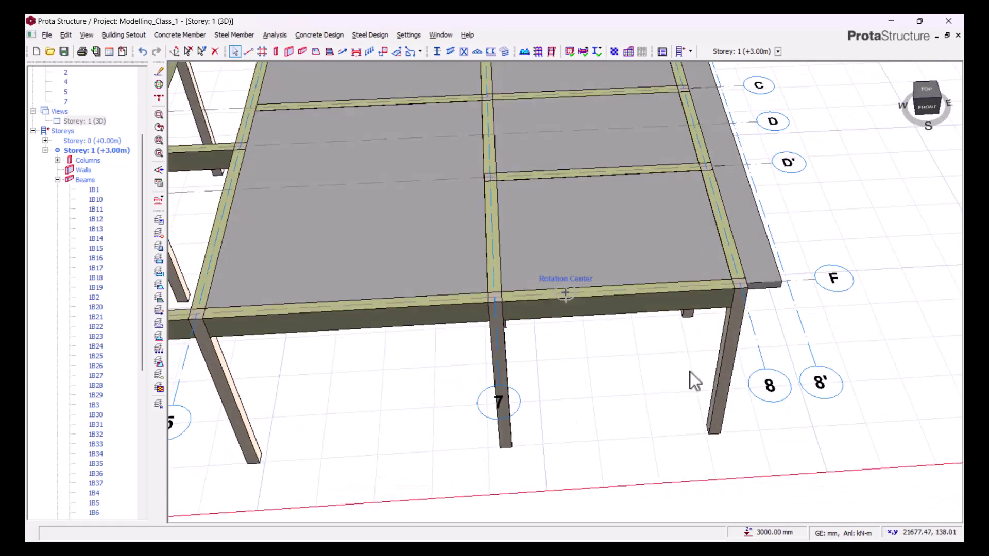
scroll(759, 268, up, 4)
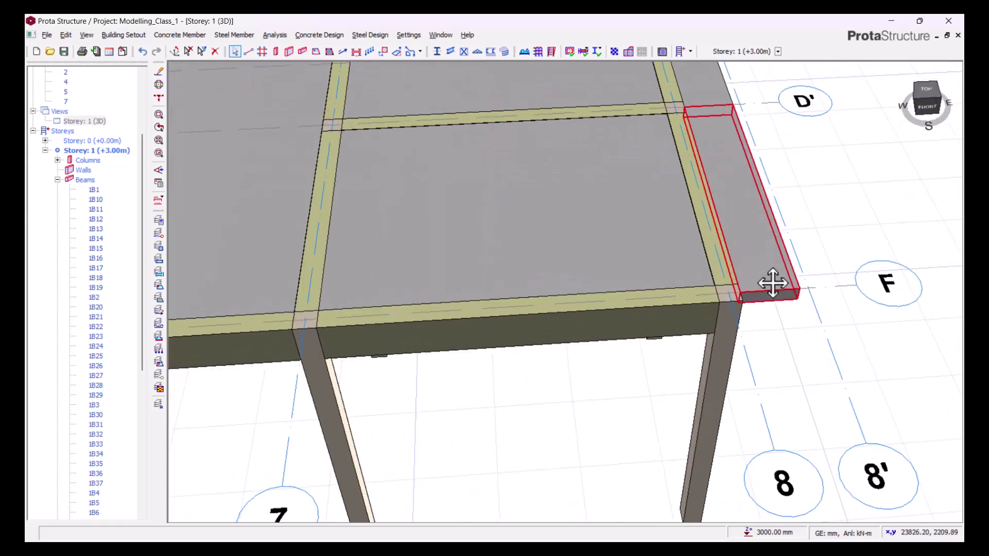
scroll(770, 280, down, 4)
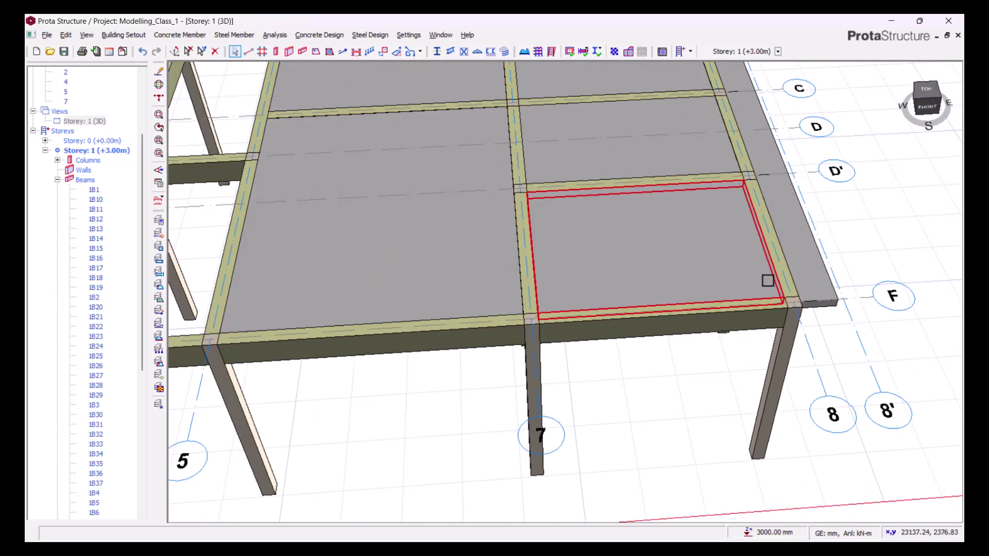
scroll(693, 267, down, 3)
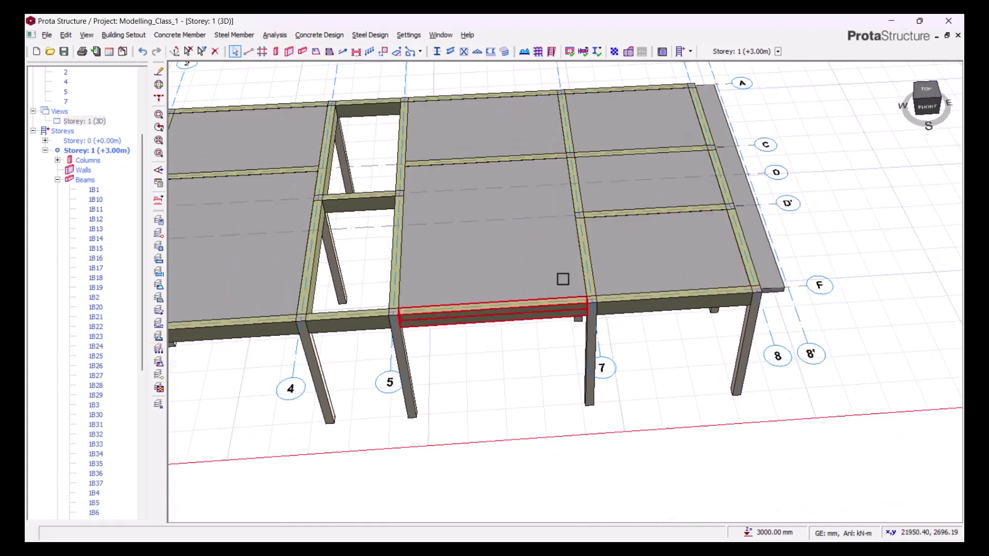
mouse_move(563, 280)
middle_down()
mouse_move(541, 294)
mouse_move(576, 288)
middle_up()
mouse_move(578, 289)
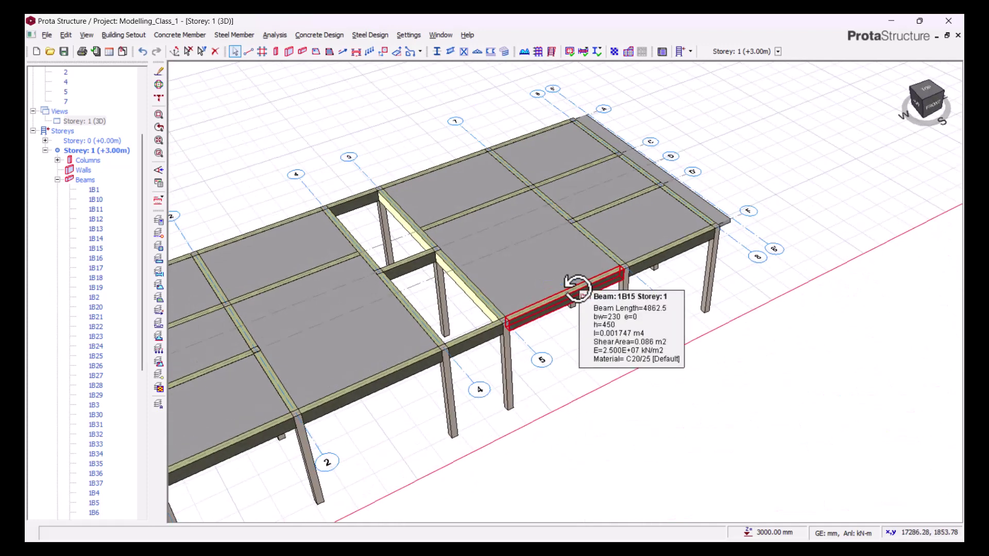
scroll(577, 288, down, 3)
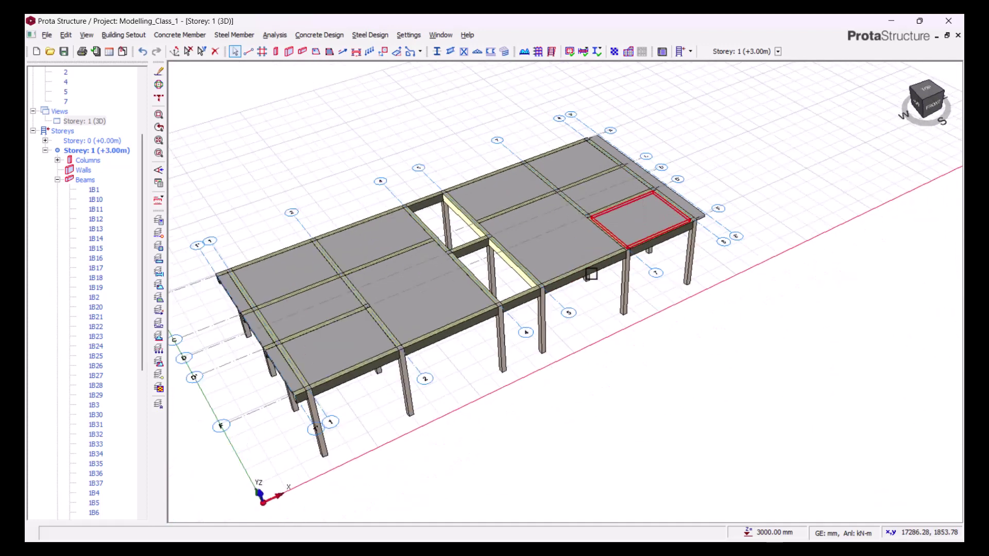
Return Storey 1 to the plan view and save the project.
right_click(73, 122)
click(91, 128)
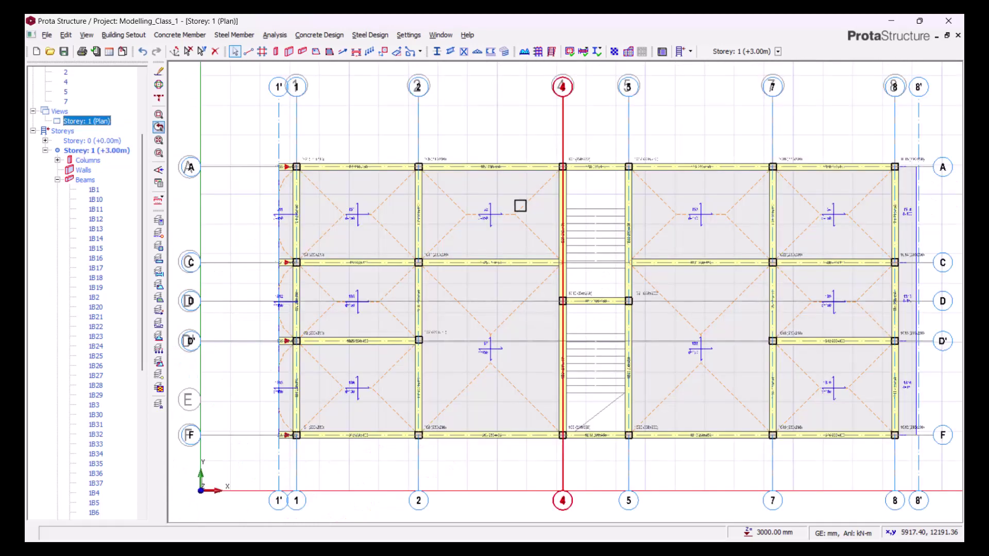
scroll(520, 206, down, 2)
key(ctrl+s)
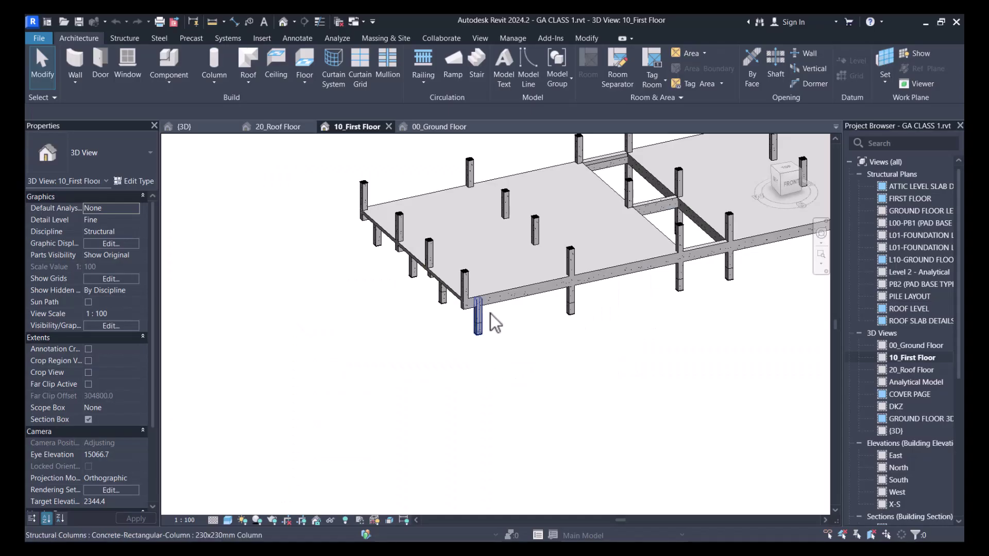
In Revit's 10_First Floor 3D view, examine the slab, edge beam and columns around the building's front-left corner.
shift+middle_drag(535, 346, 547, 338)
scroll(508, 217, up, 2)
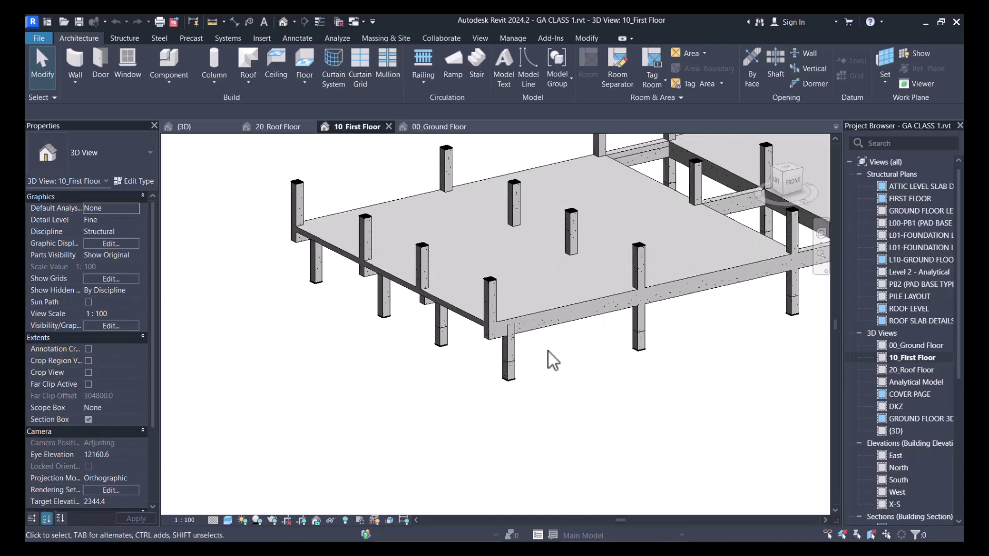
scroll(540, 361, up, 5)
middle_drag(626, 289, 610, 341)
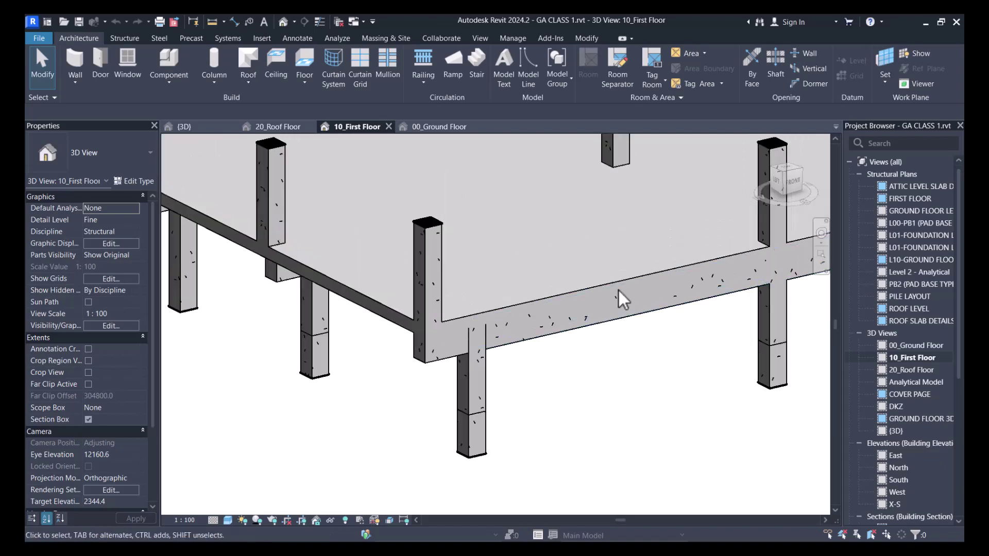
scroll(330, 359, down, 4)
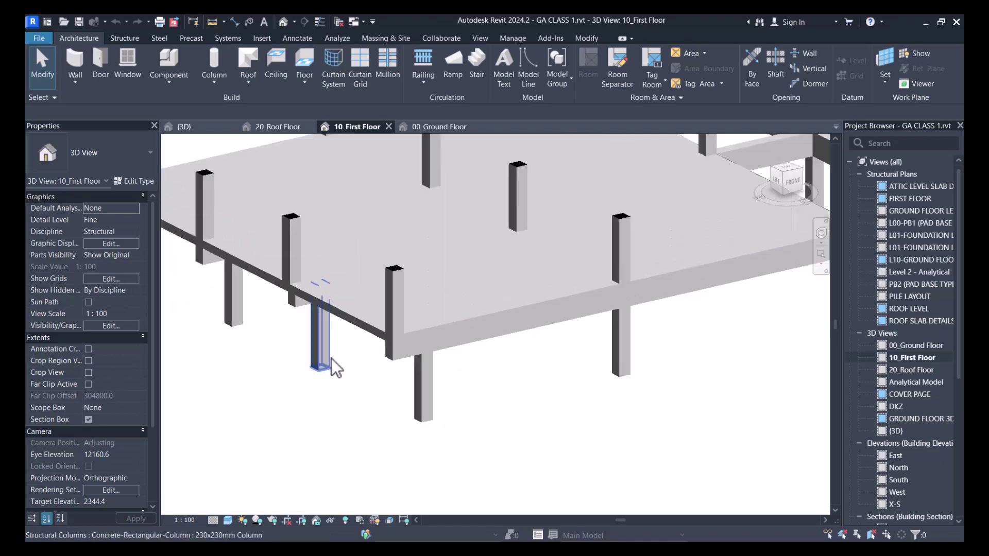
shift+middle_drag(614, 359, 495, 357)
scroll(256, 361, down, 3)
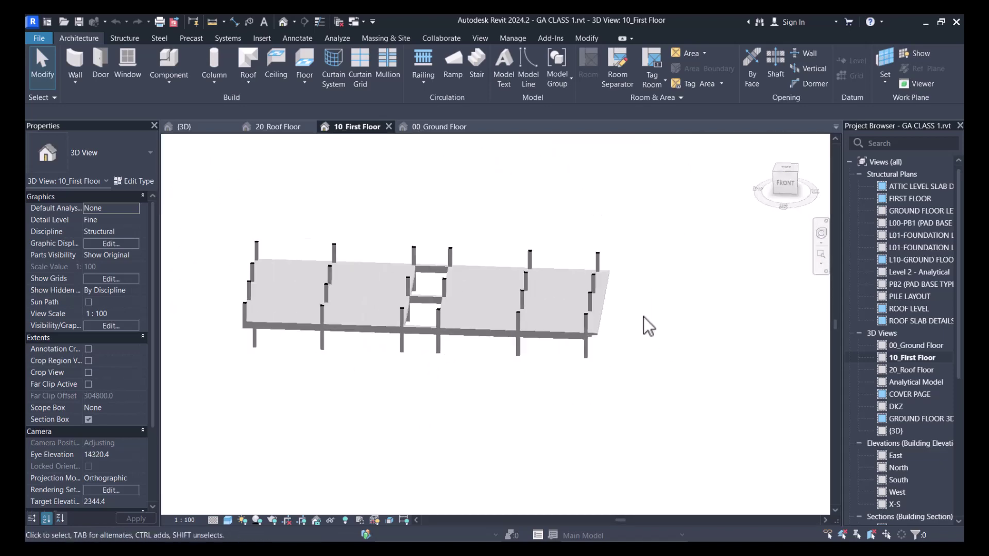
Inspect the slab overhang and the columns at the front-right corner of the first floor model.
scroll(584, 335, up, 4)
shift+middle_drag(572, 378, 613, 344)
scroll(640, 280, up, 3)
shift+middle_drag(645, 282, 688, 323)
scroll(711, 324, up, 3)
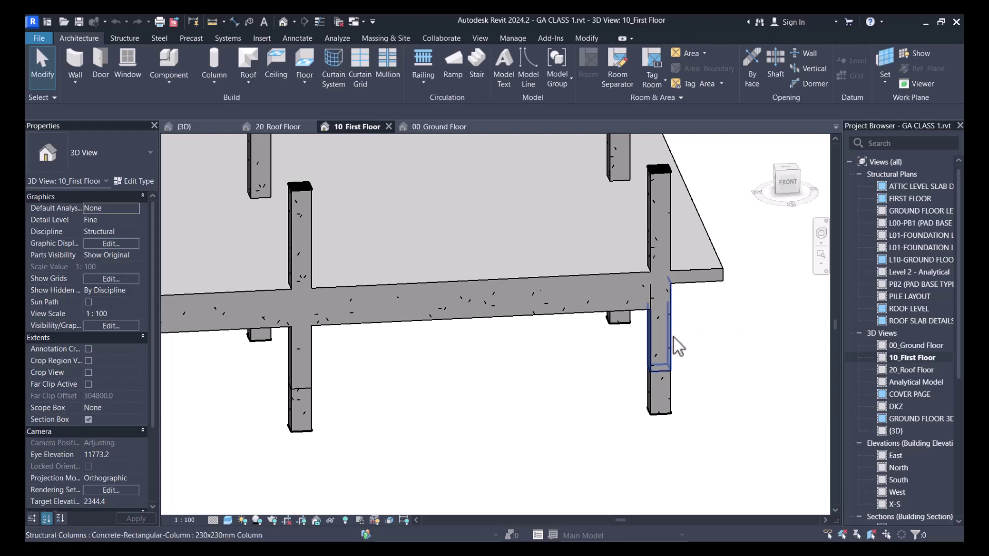
scroll(665, 355, down, 3)
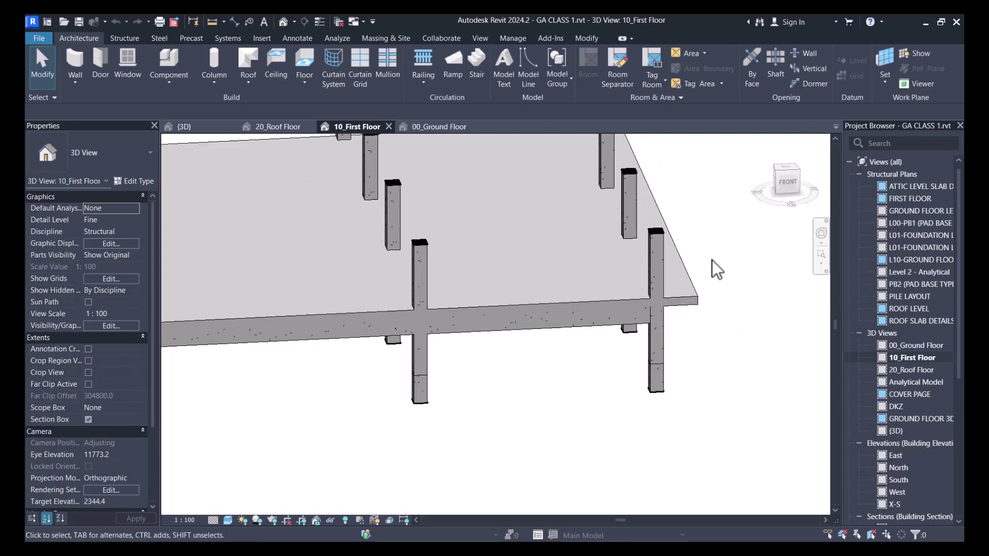
scroll(700, 162, up, 2)
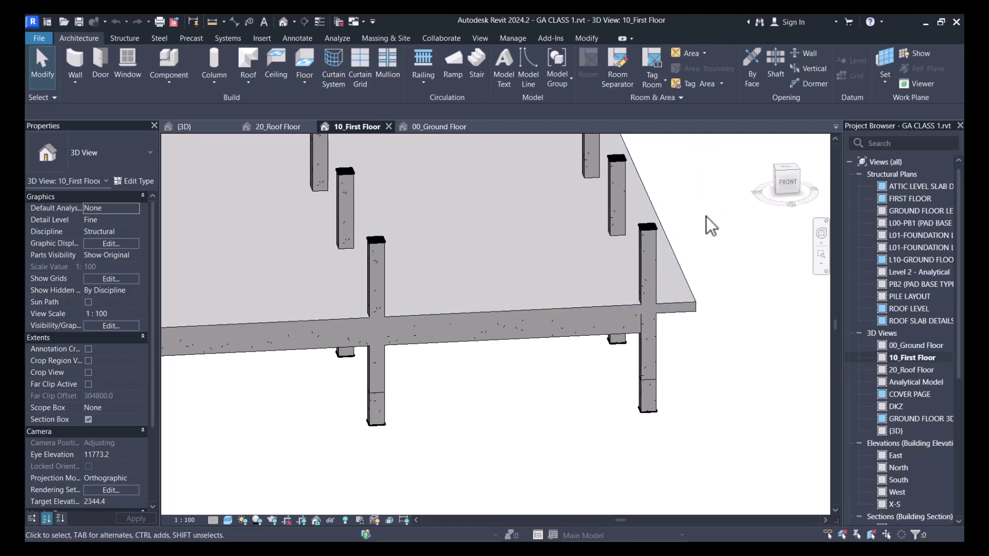
Open the 20_Roof Floor 3D view, followed by the default 3D view of the whole building.
double_click(882, 370)
scroll(675, 414, up, 3)
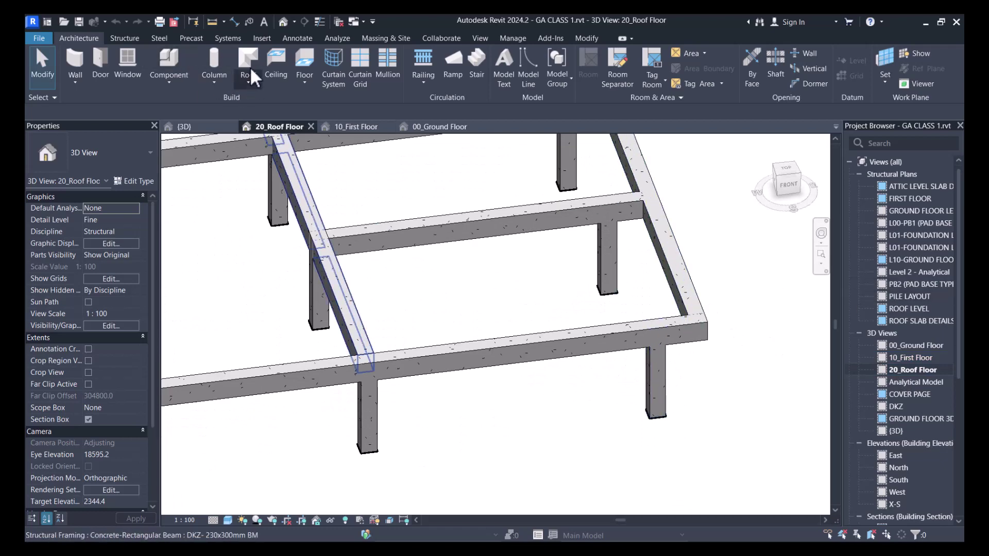
click(282, 21)
scroll(326, 281, down, 4)
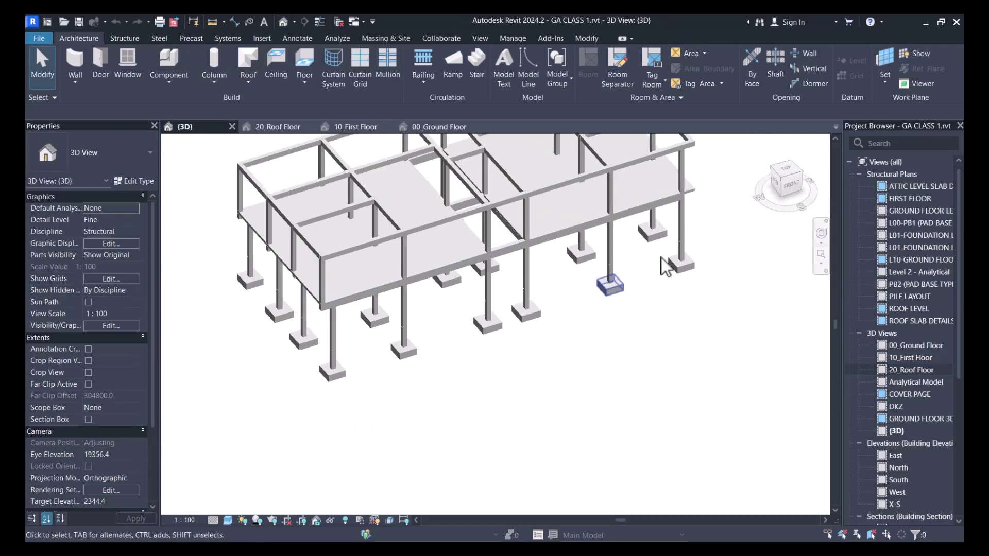
Compare the roof beams with the first floor slab and beams at both front corners of the whole building.
middle_drag(699, 235, 625, 327)
scroll(618, 273, up, 2)
scroll(616, 304, up, 3)
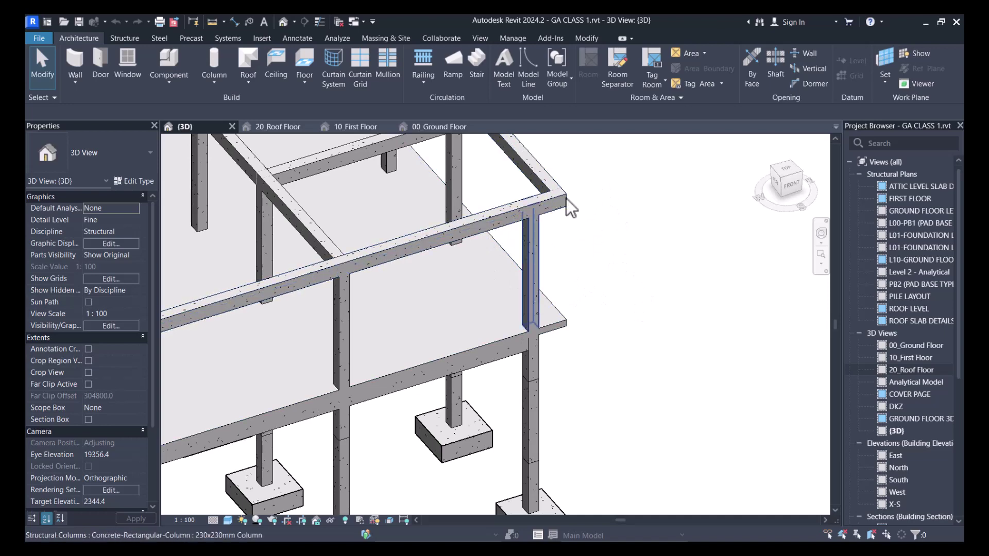
scroll(559, 203, down, 1)
scroll(577, 196, down, 2)
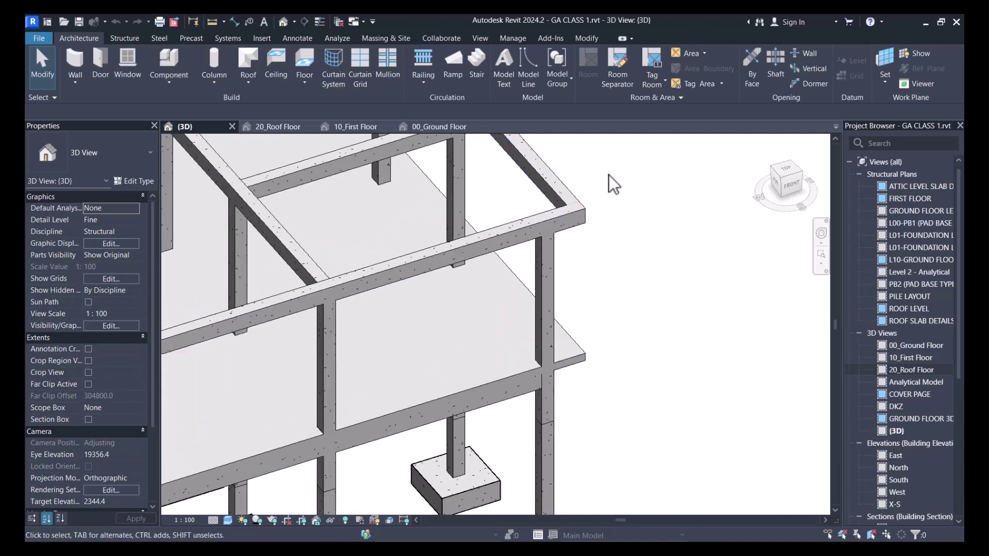
scroll(644, 227, down, 2)
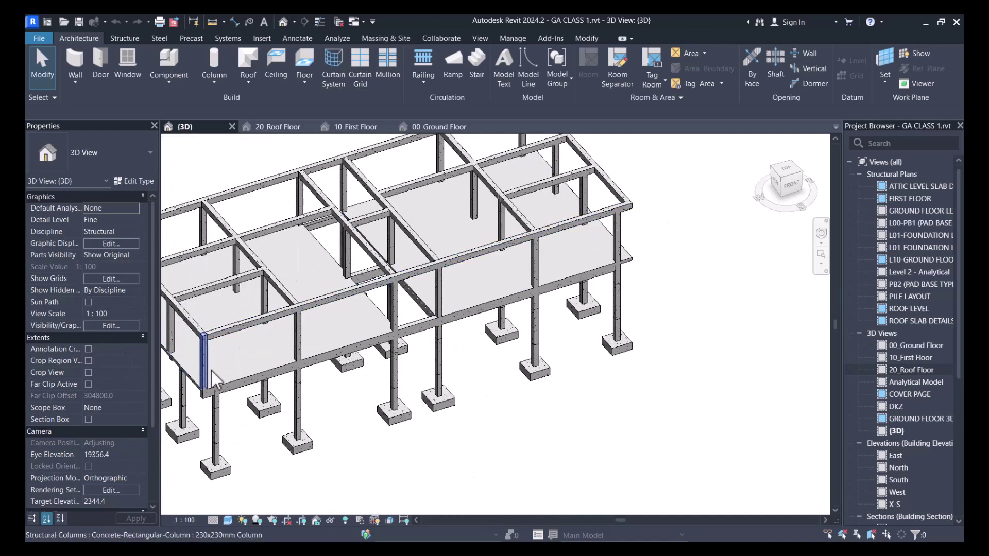
scroll(216, 347, up, 5)
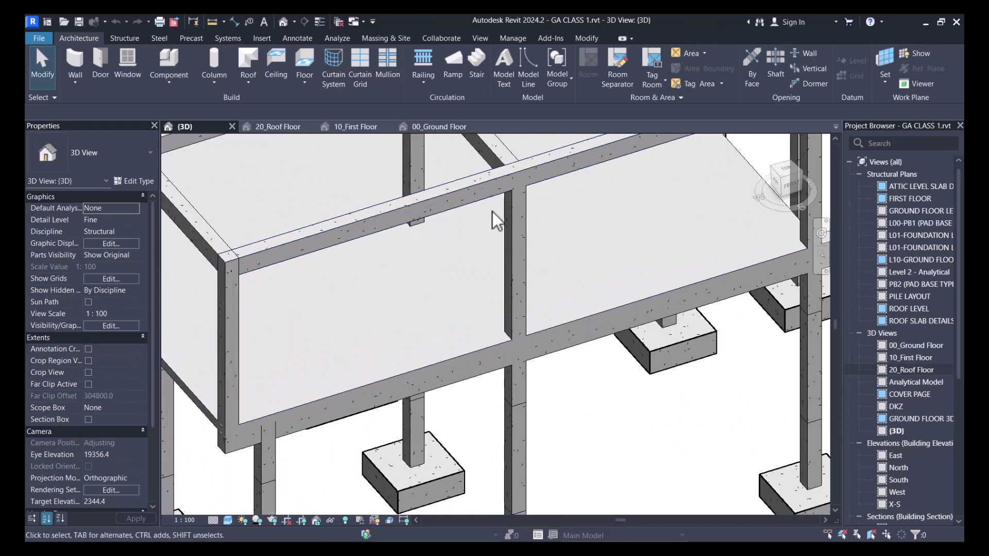
scroll(671, 263, down, 4)
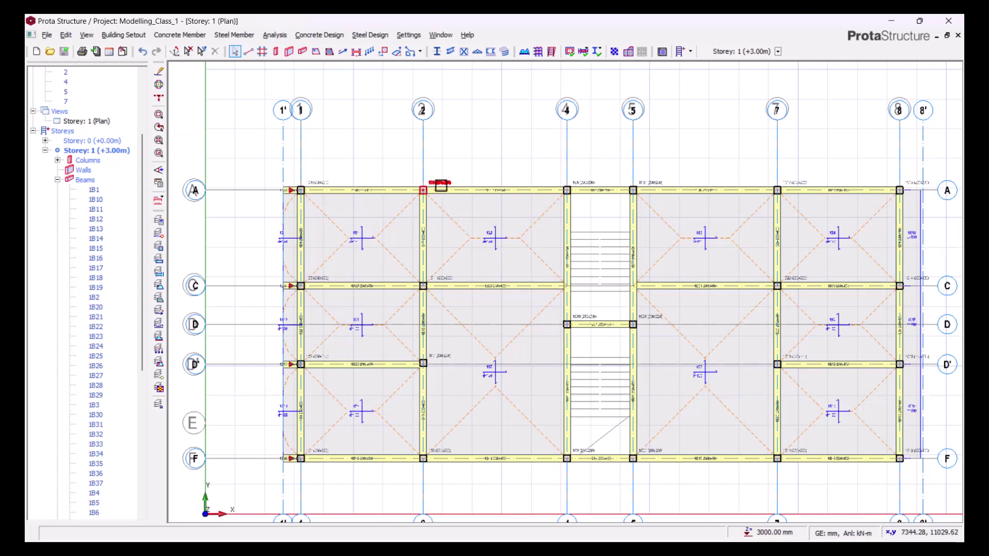
In ProtaStructure, insert a storey on top of the building by setting the total number of storeys to 2.
middle_drag(570, 163, 562, 130)
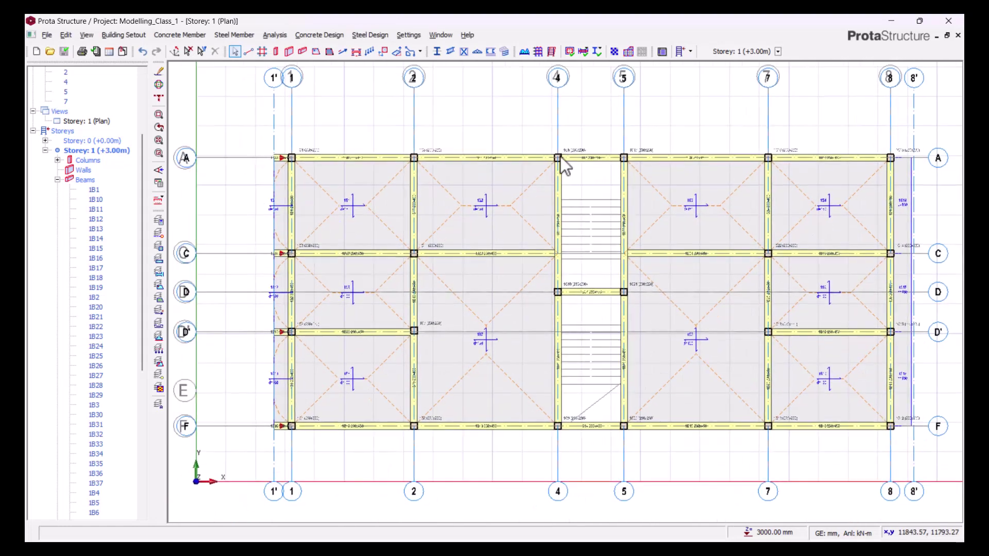
click(126, 36)
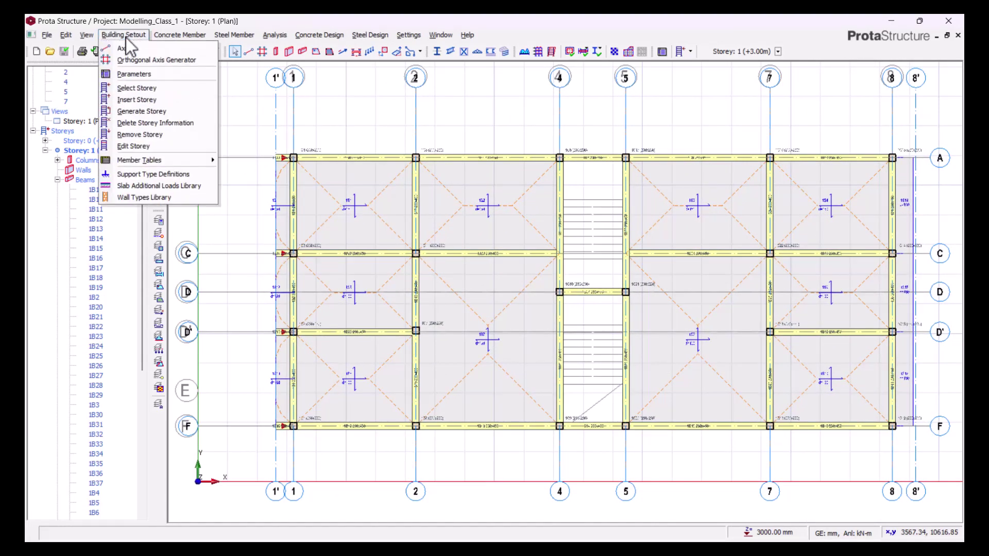
click(122, 101)
click(418, 296)
key(BackSpace)
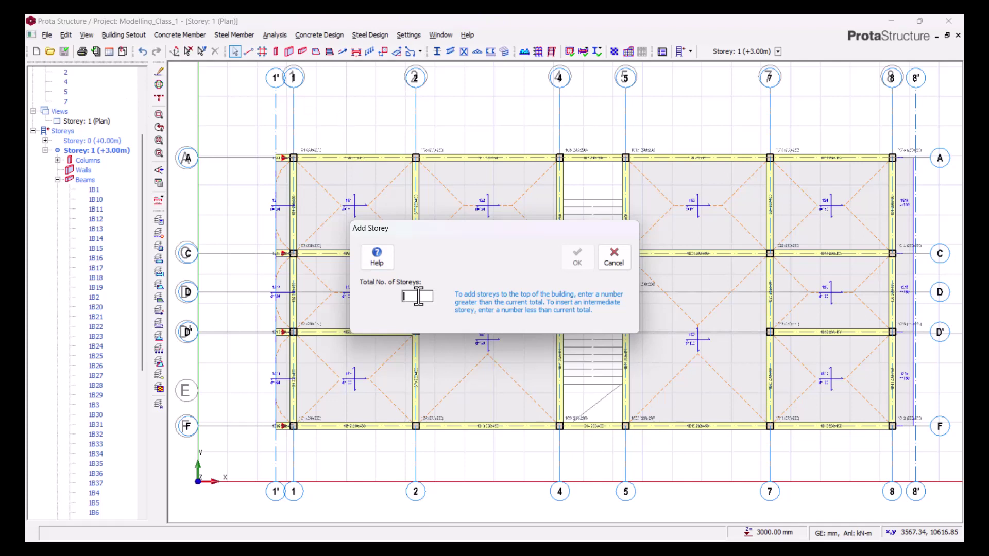
text(4)
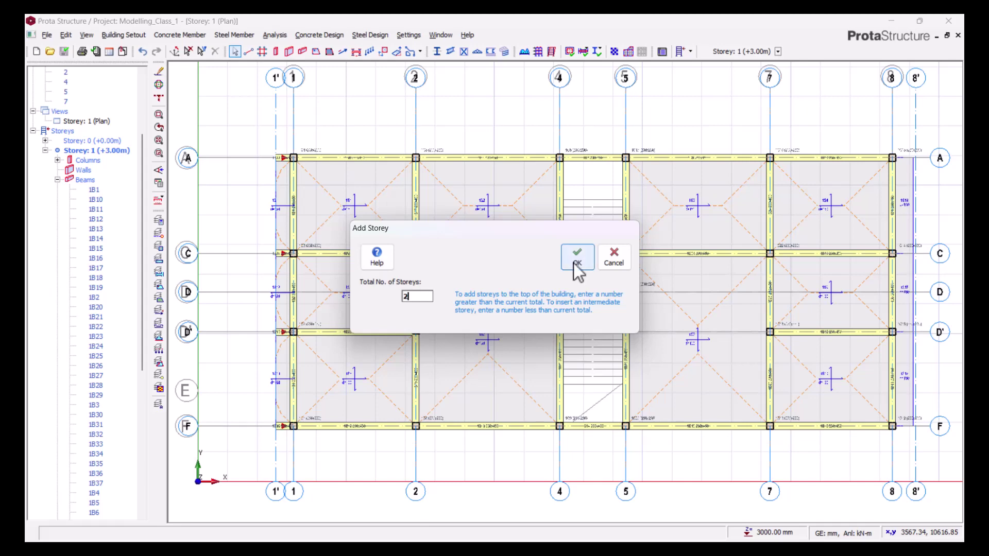
click(576, 256)
click(548, 328)
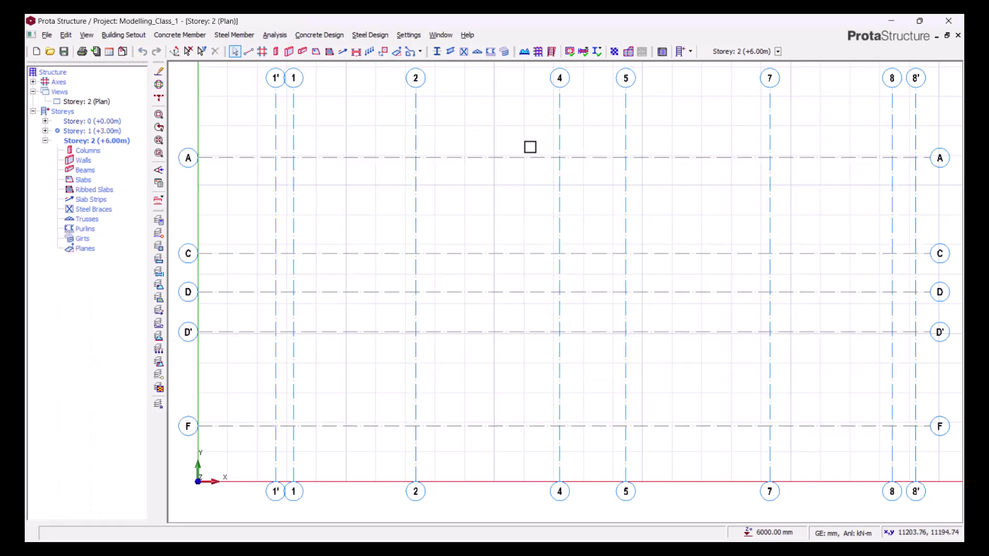
middle_drag(399, 170, 334, 234)
scroll(196, 132, up, 2)
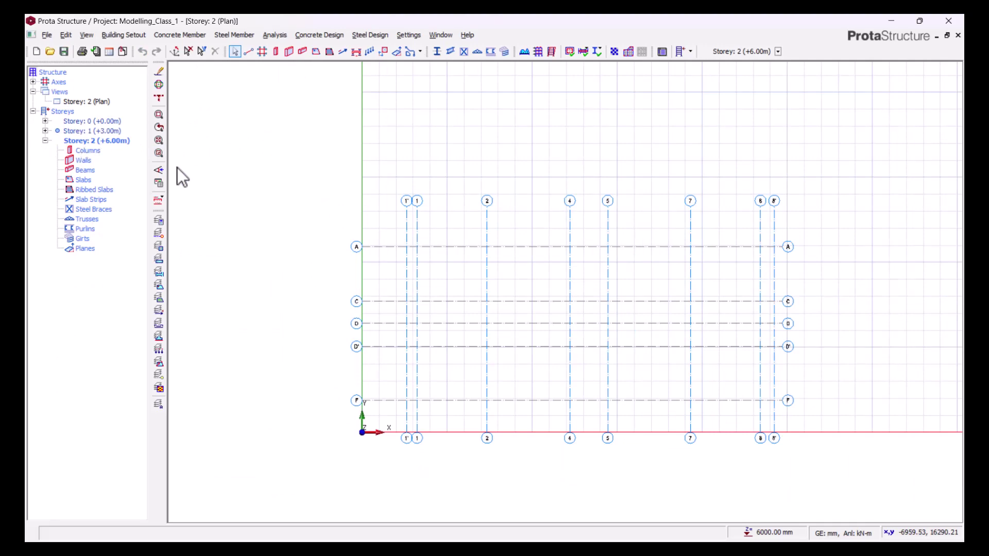
scroll(439, 261, up, 3)
middle_drag(603, 278, 571, 216)
scroll(524, 256, down, 2)
middle_drag(704, 233, 618, 249)
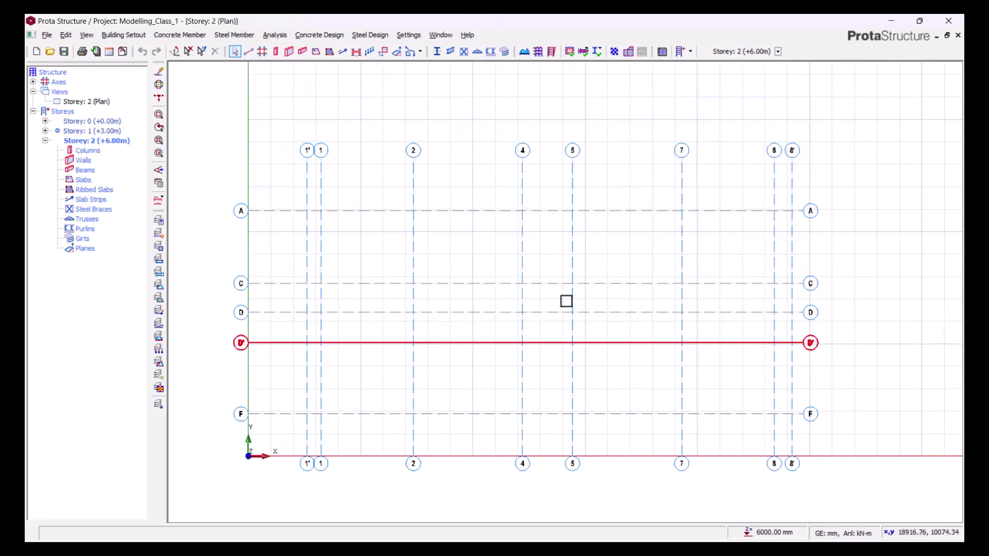
From the Storey 1 plan, generate Storey 2 with only columns, walls, beams and braces, excluding slabs and the other member types.
middle_drag(295, 247, 333, 253)
double_click(103, 131)
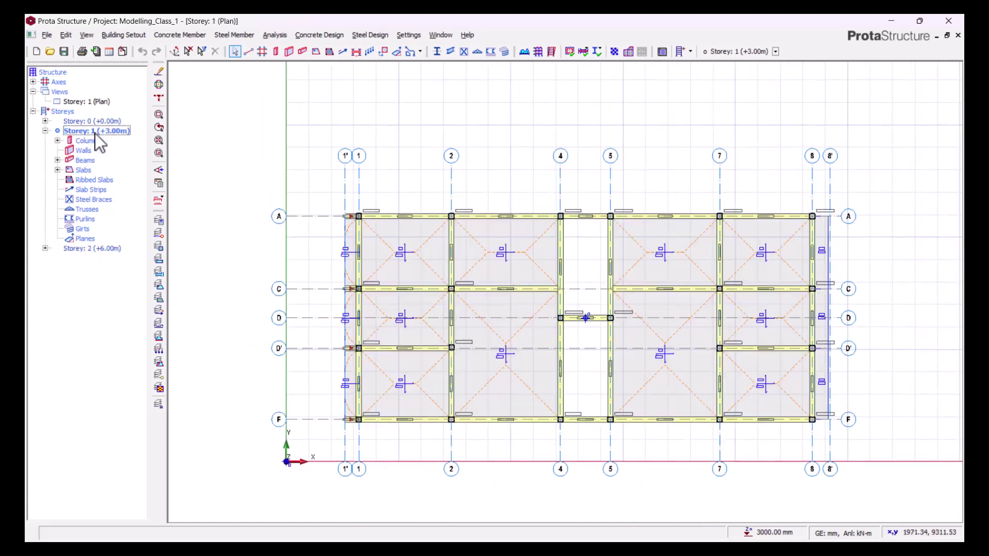
scroll(592, 282, up, 3)
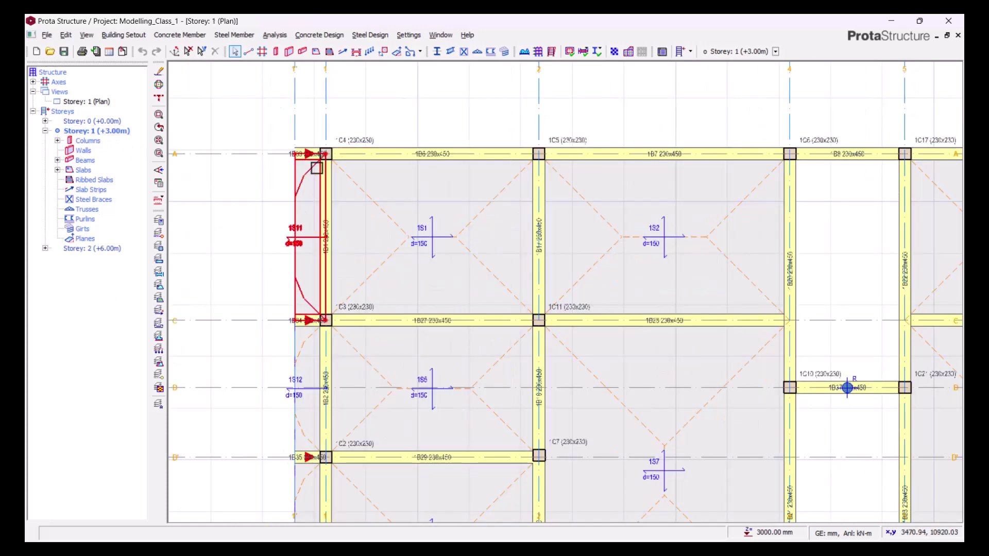
scroll(298, 167, down, 3)
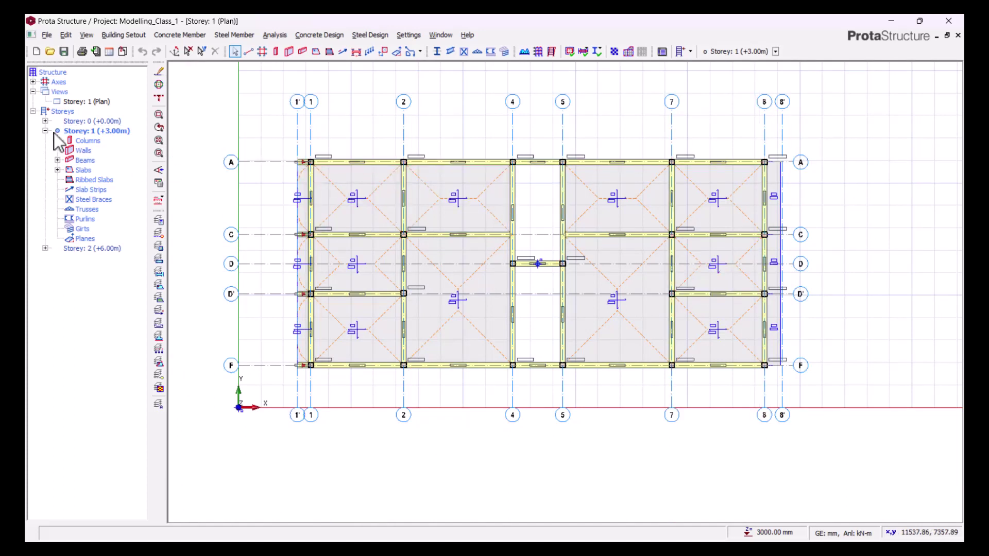
click(103, 135)
click(123, 35)
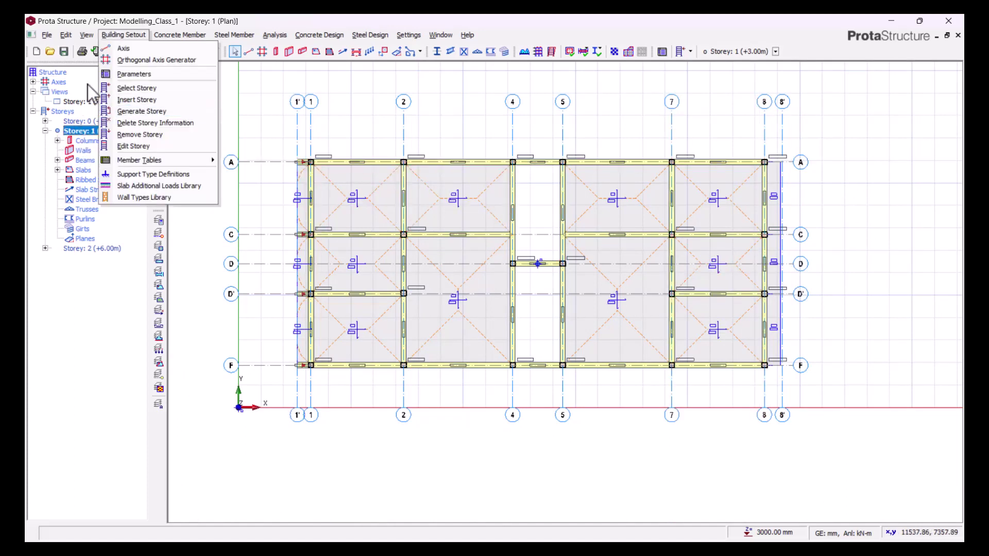
click(125, 113)
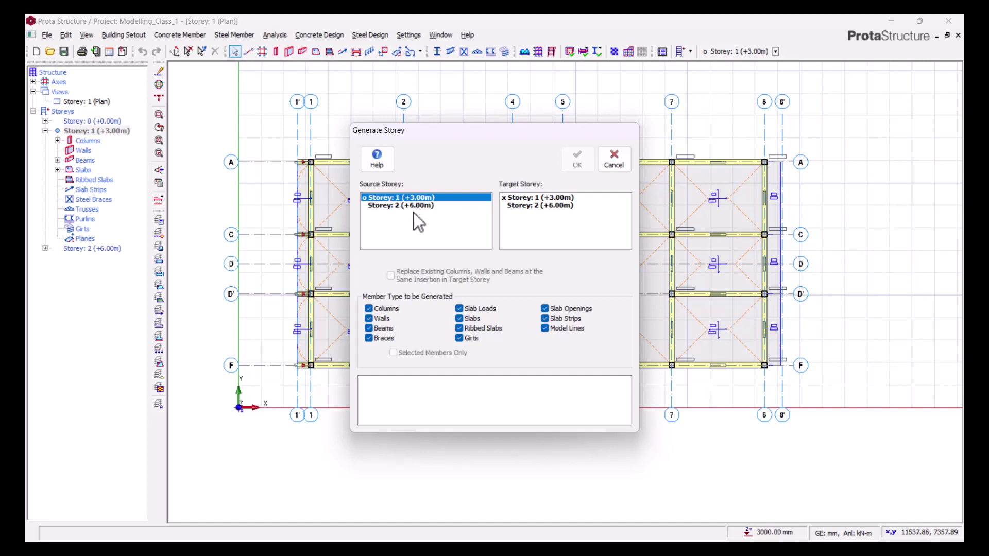
click(528, 206)
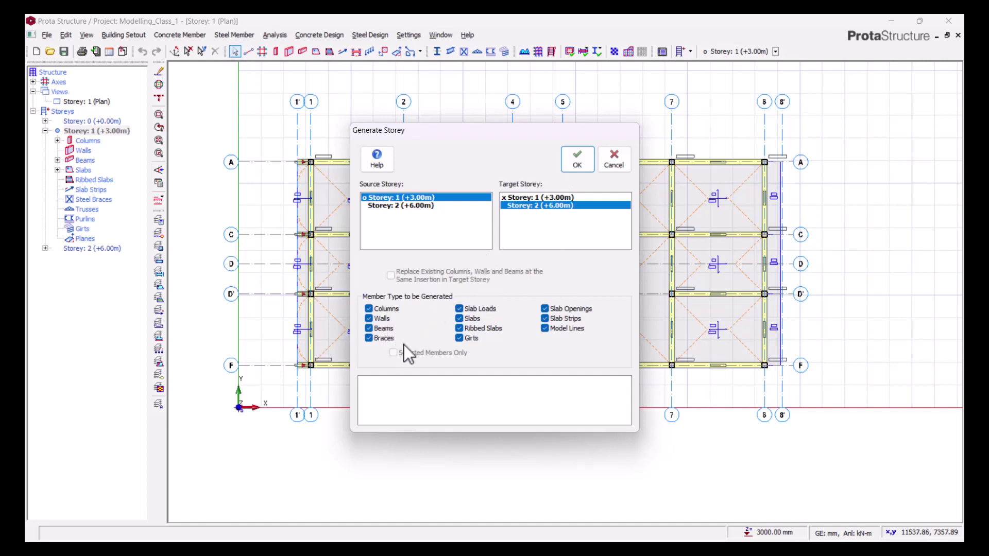
click(464, 340)
click(466, 328)
click(577, 159)
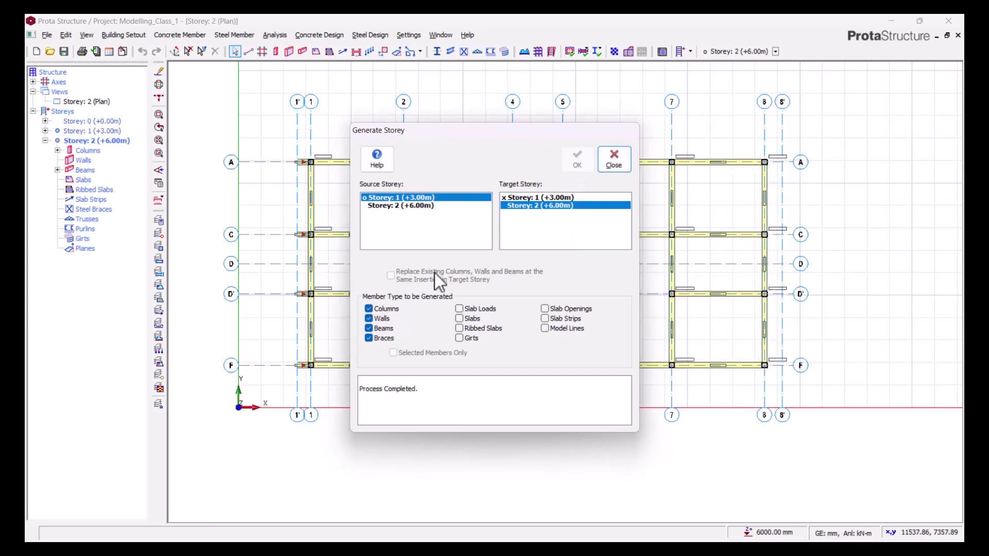
click(610, 168)
Review the generated columns and beams across the Storey 2 plan, from axis 1' to axis 8'.
scroll(374, 204, up, 3)
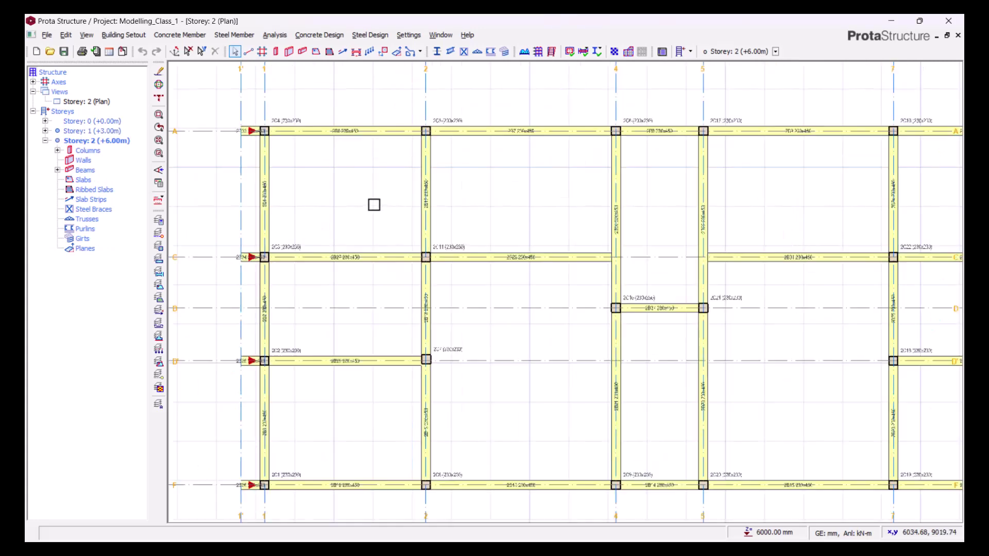
middle_drag(338, 195, 376, 199)
double_click(109, 141)
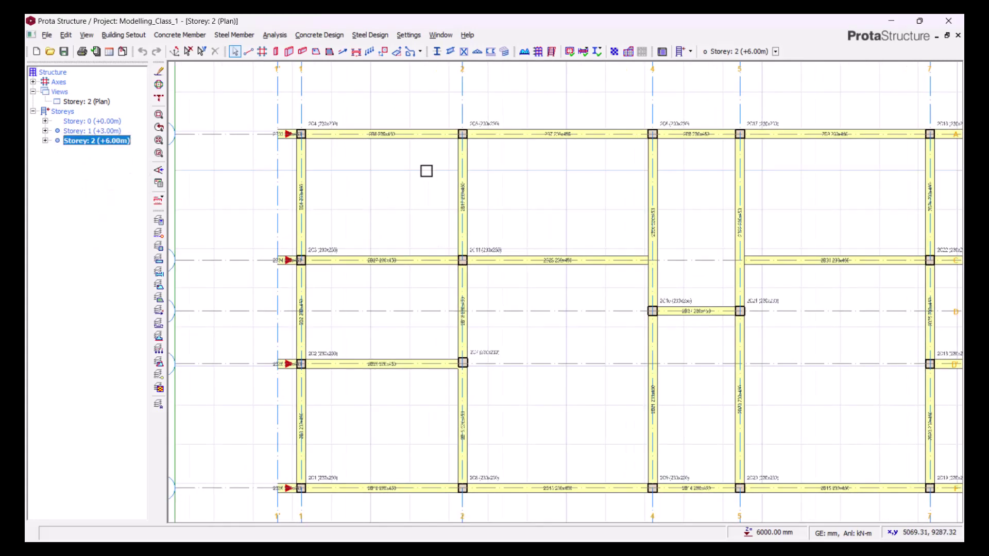
scroll(741, 237, up, 2)
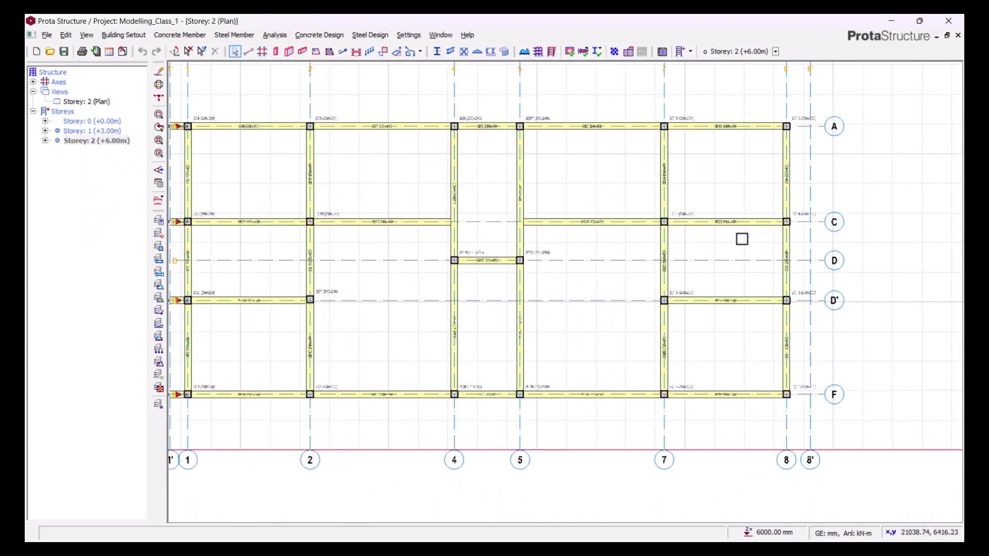
middle_drag(552, 228, 555, 230)
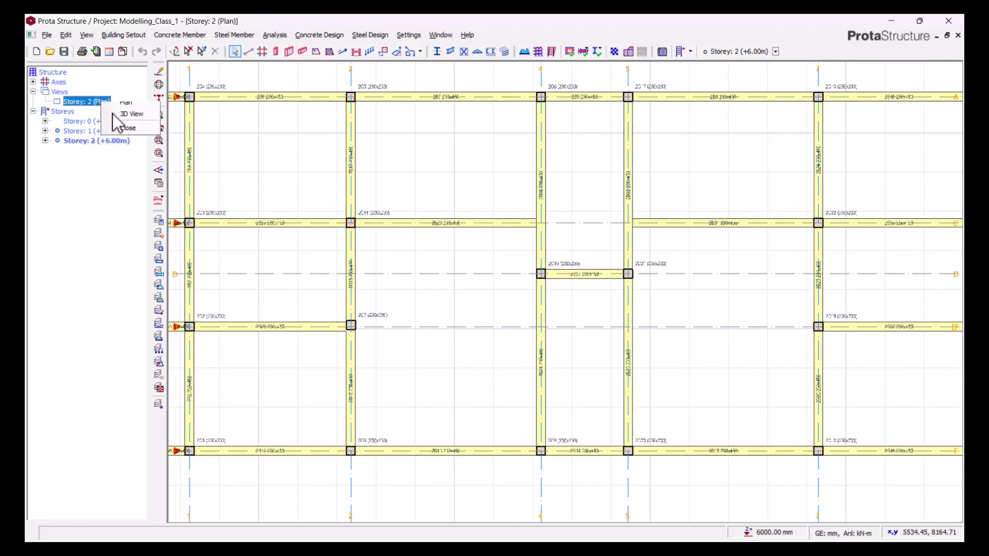
Show Storey 2 in 3D and inspect the cantilever beams along axis 1' from several angles.
click(130, 114)
middle_drag(443, 206, 516, 275)
scroll(795, 154, up, 6)
scroll(786, 240, down, 5)
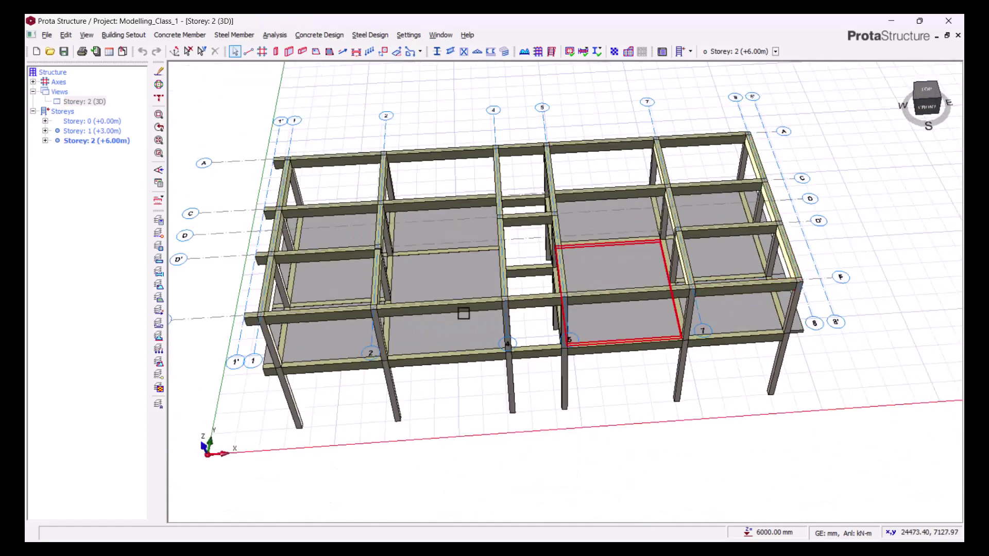
middle_drag(386, 332, 502, 337)
scroll(523, 393, down, 1)
middle_drag(512, 397, 373, 366)
scroll(380, 357, up, 4)
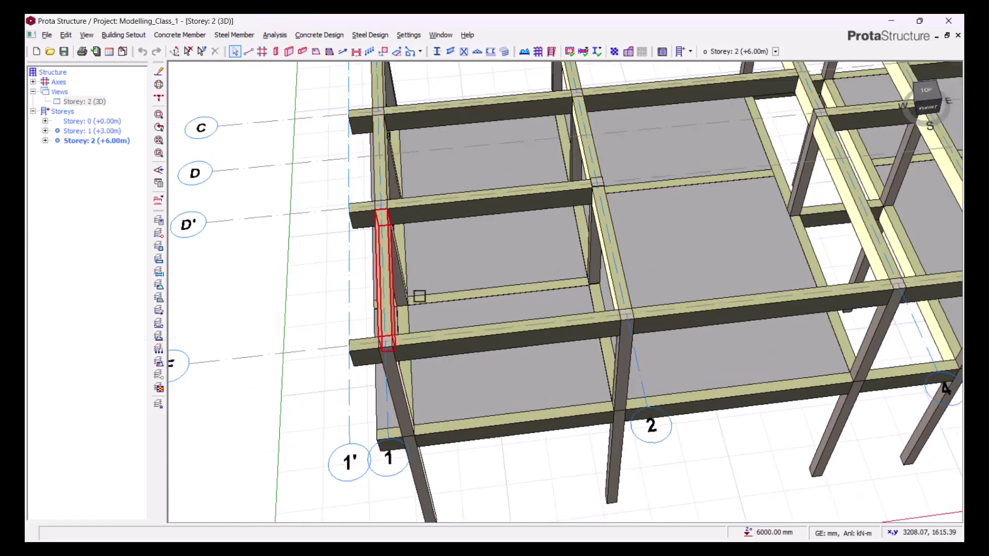
middle_drag(330, 409, 371, 397)
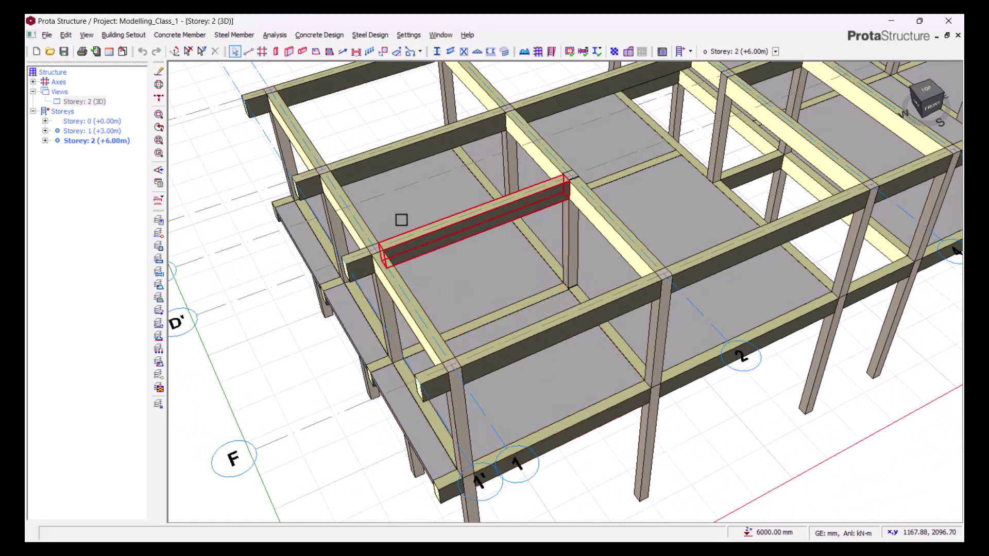
Return Storey 2 to the plan view and bring up the corner where axes A and 1' meet.
right_click(97, 105)
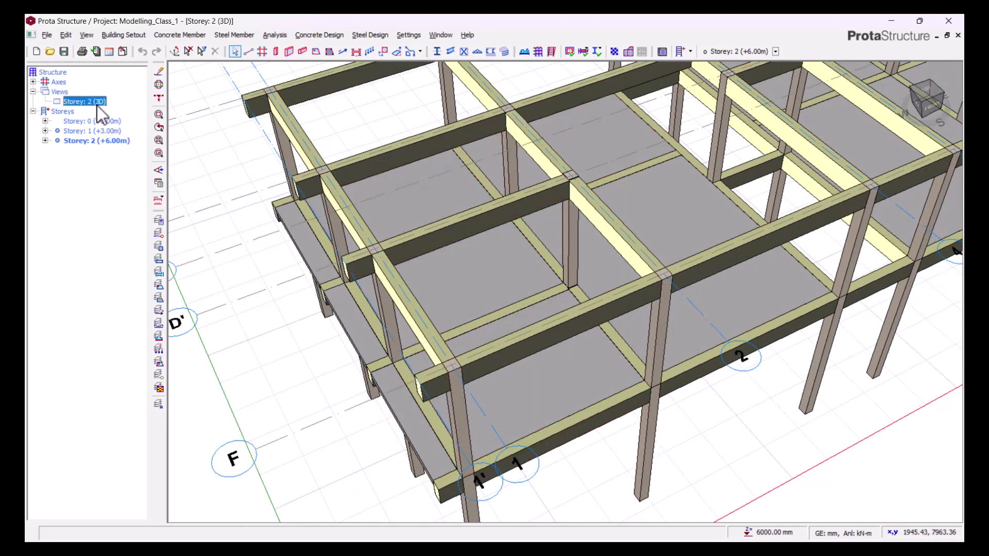
click(127, 109)
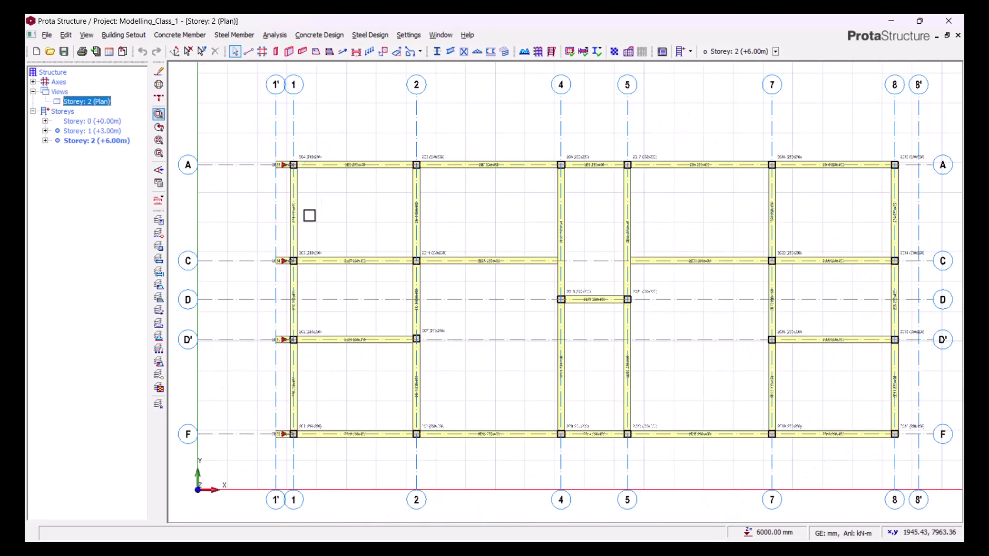
click(159, 140)
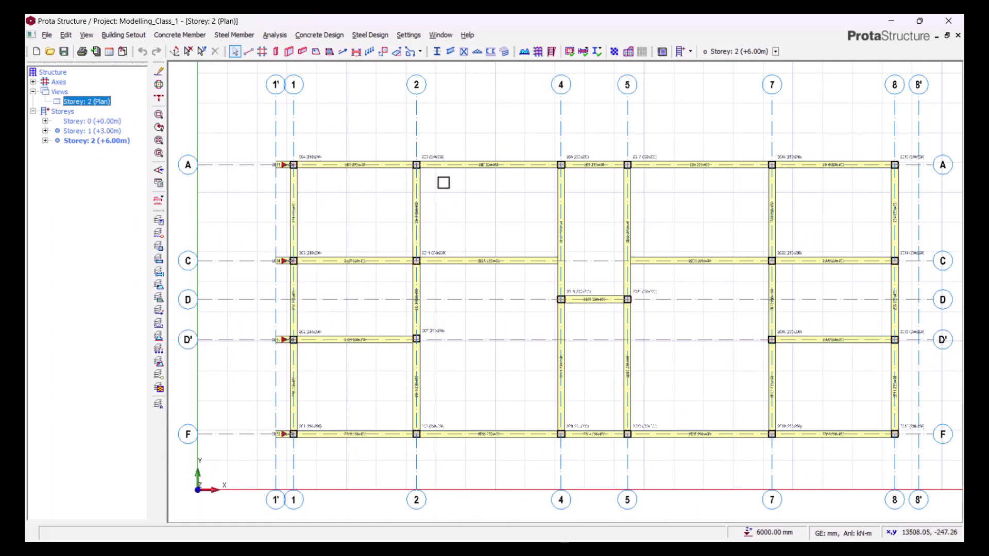
middle_drag(318, 193, 404, 137)
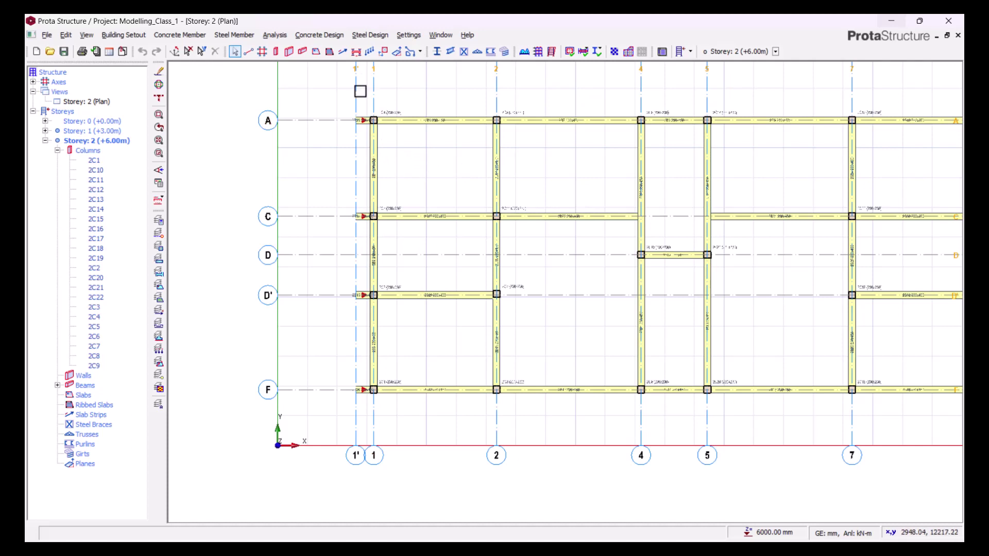
scroll(360, 91, up, 5)
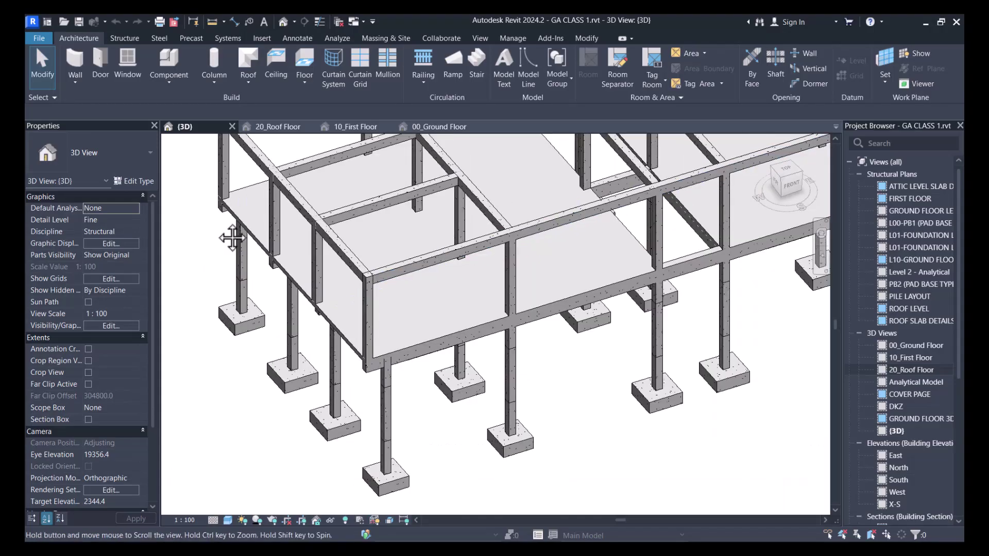
In the Revit 3D view, check where the upper columns stand along the edge of the slab overhang, then return to ProtaStructure.
scroll(228, 236, up, 5)
scroll(350, 265, down, 5)
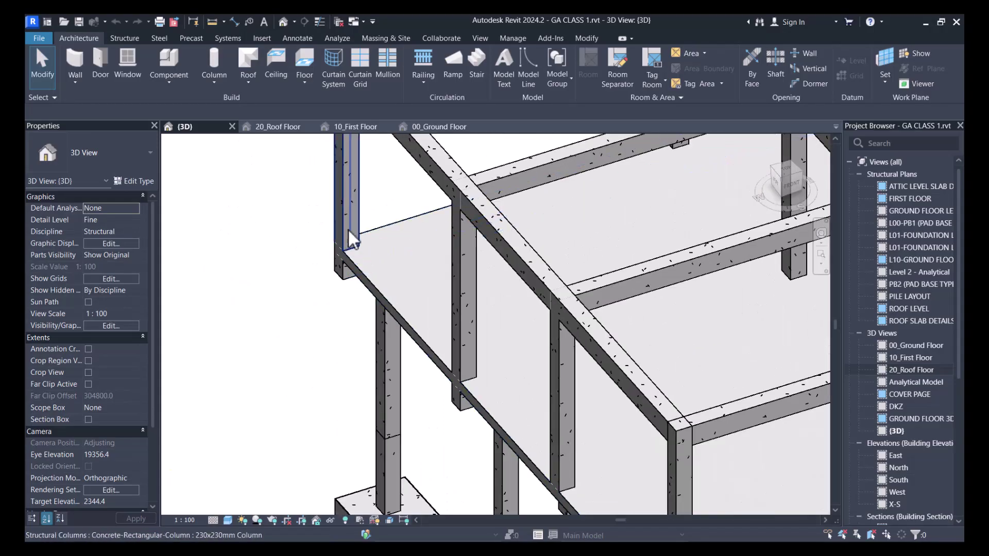
click(925, 23)
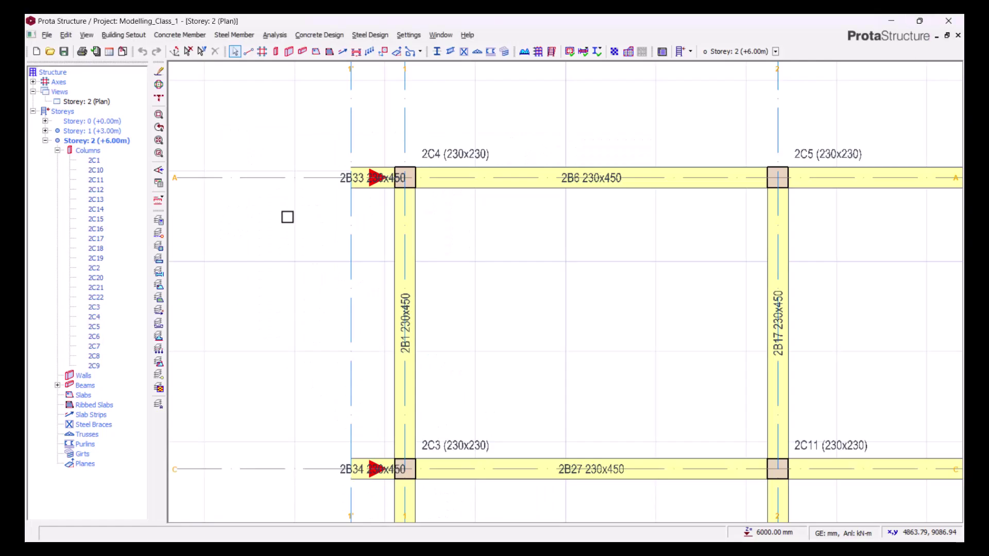
Insert a 230x230 mm column on Storey 2 at the intersection of axes A and 1'.
scroll(357, 162, up, 4)
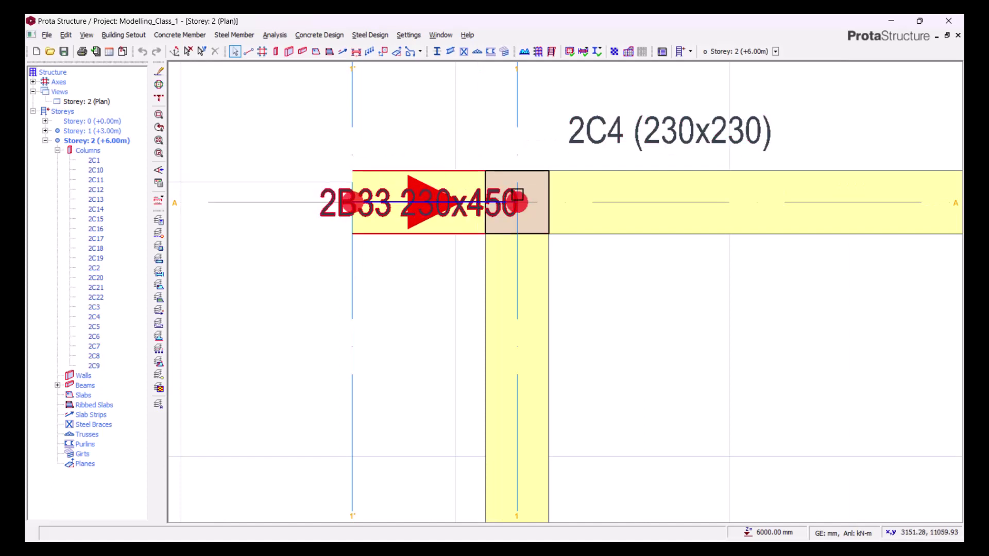
scroll(379, 184, down, 2)
click(304, 53)
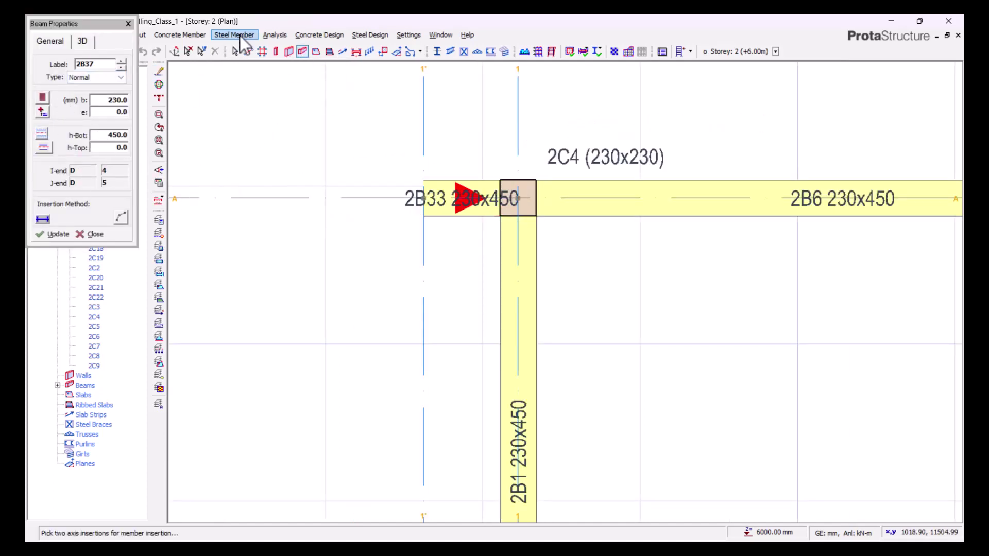
click(129, 24)
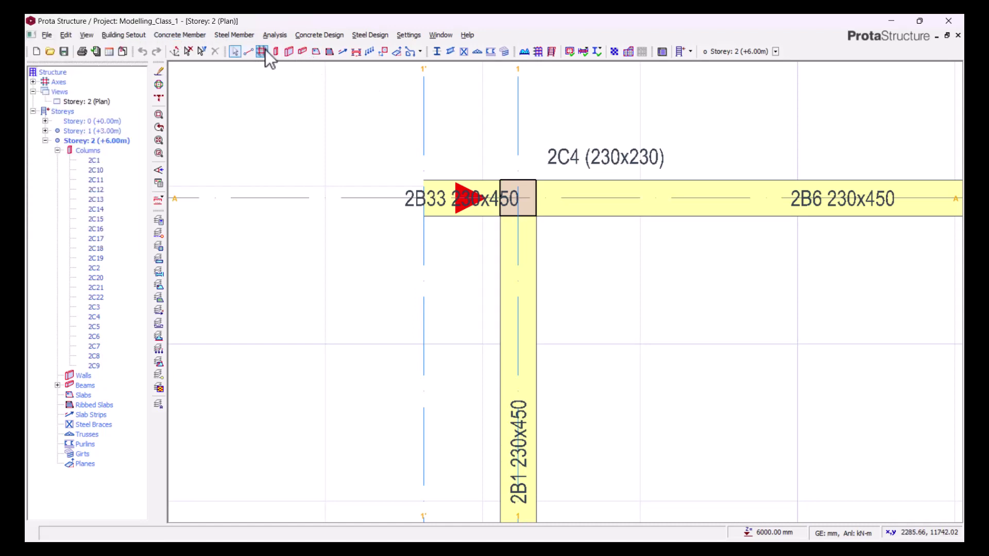
click(276, 51)
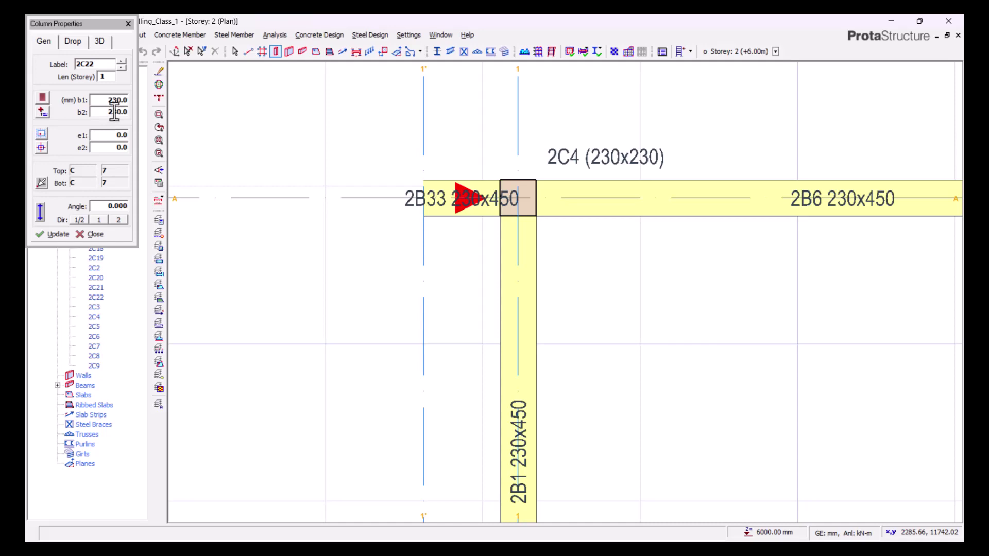
scroll(456, 175, up, 2)
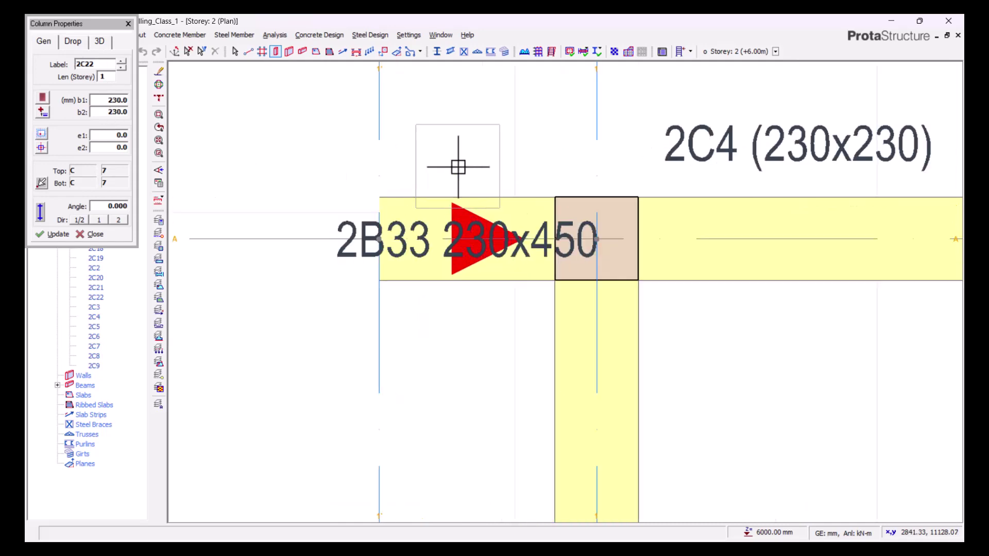
click(379, 238)
scroll(448, 140, down, 5)
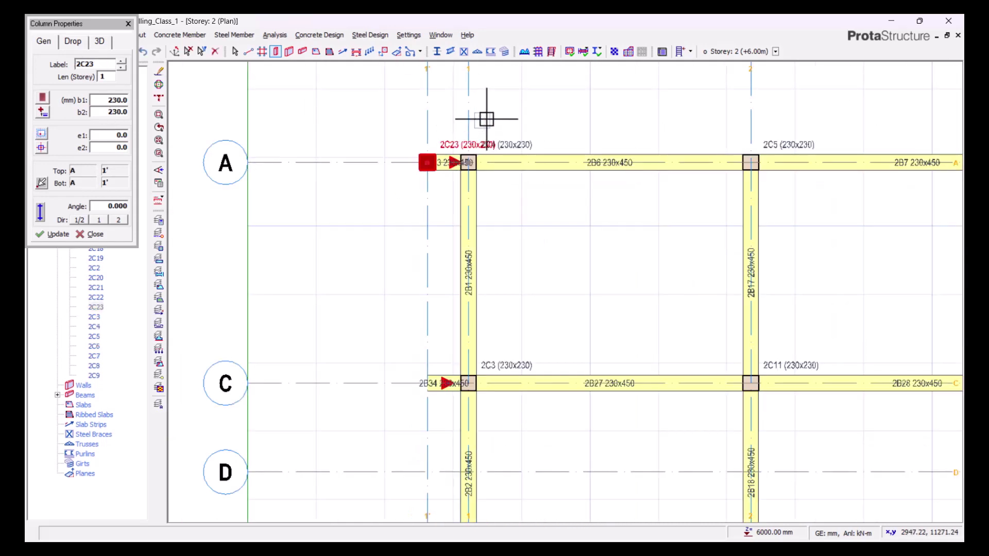
Insert 230x230 mm columns along axis 1' at its intersections with axes C, D' and F.
scroll(458, 237, up, 4)
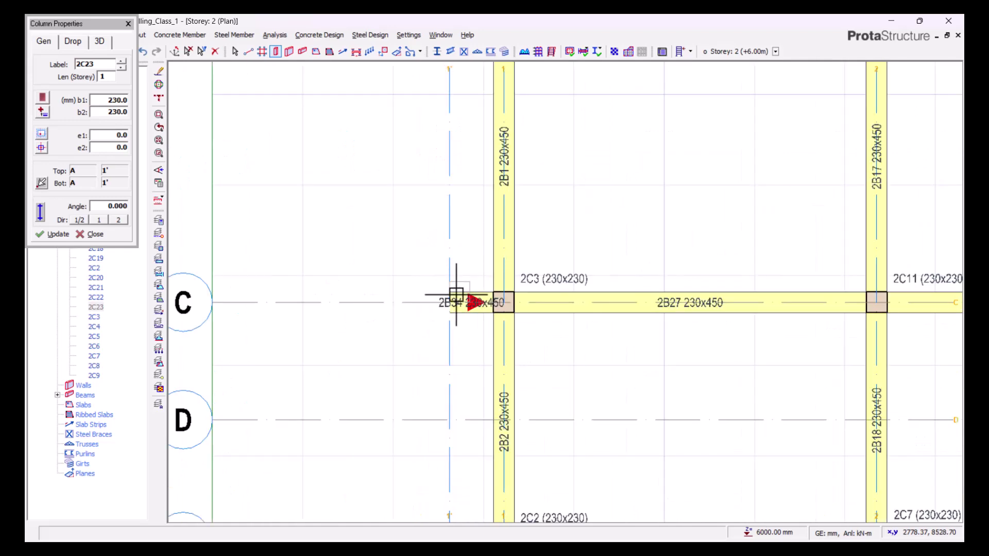
click(452, 301)
scroll(490, 170, down, 4)
scroll(478, 291, up, 3)
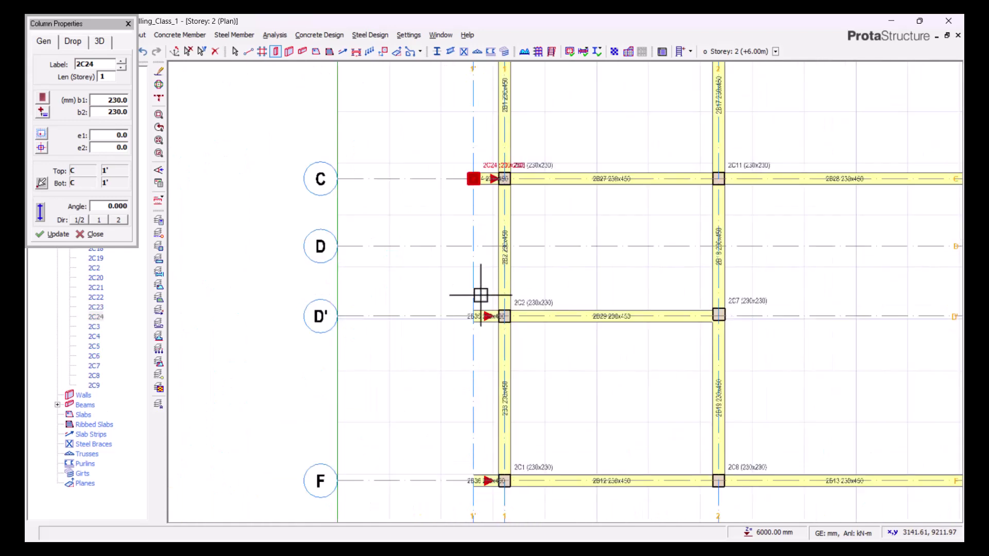
click(480, 314)
scroll(477, 199, down, 5)
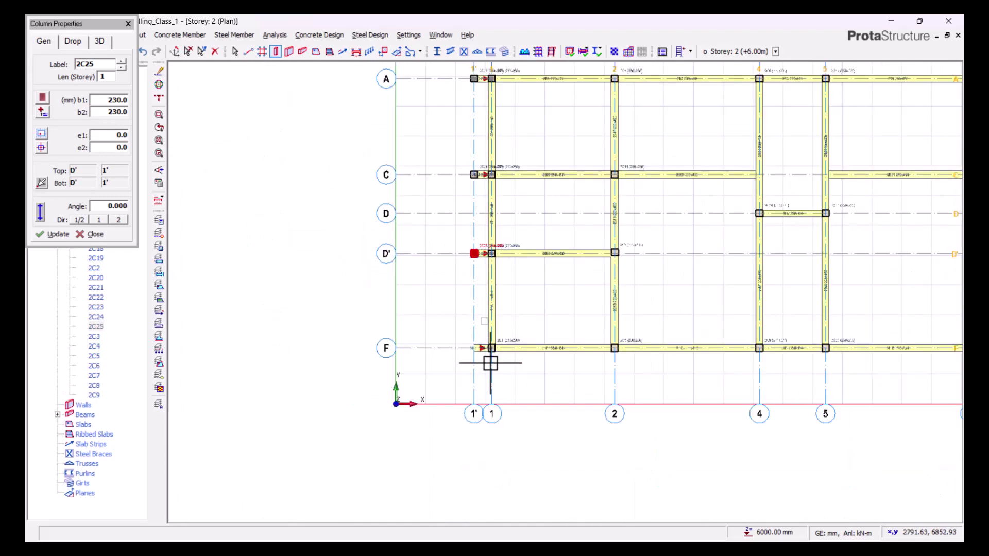
scroll(474, 338, up, 5)
click(449, 325)
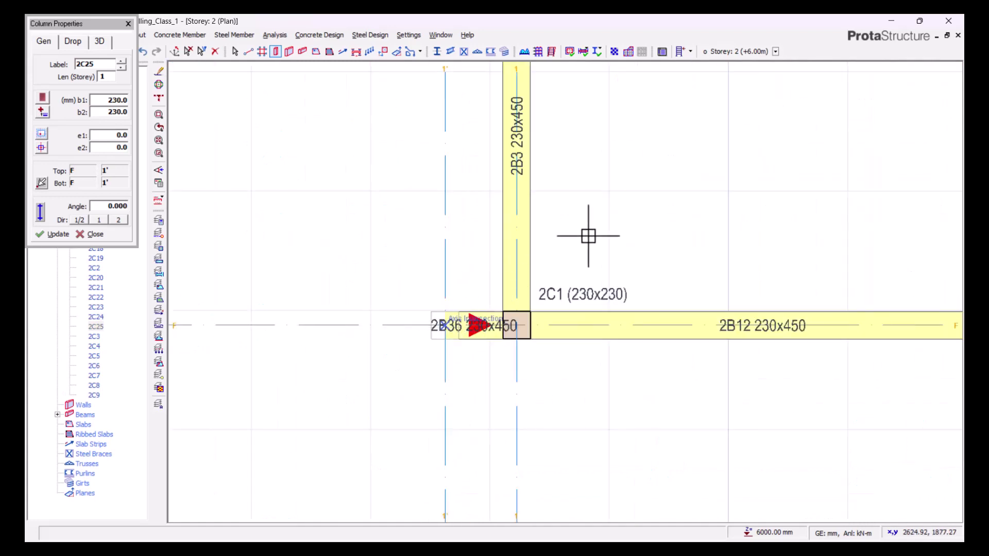
key(Escape)
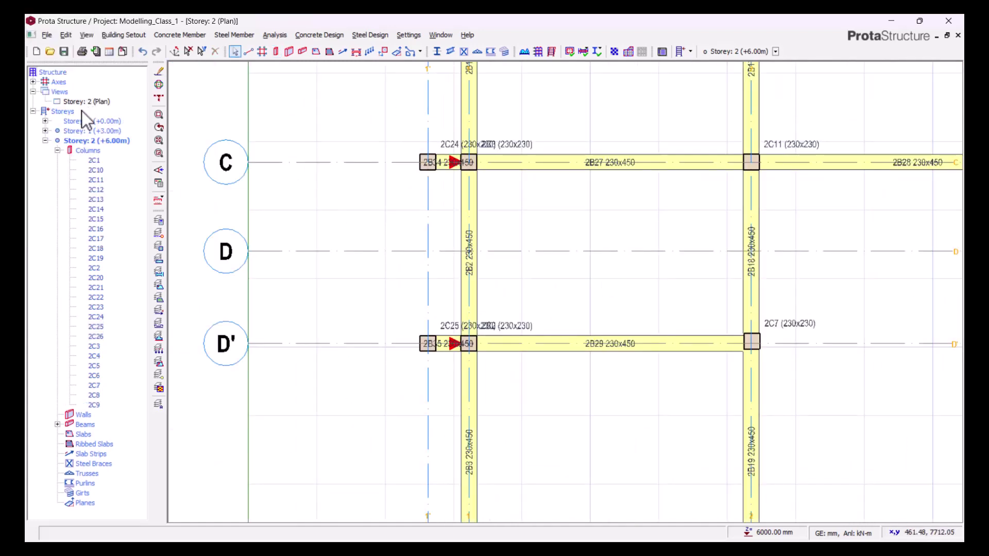
Show Storey 2 in 3D and inspect the new columns along the slab overhang on axis 1'.
right_click(83, 102)
click(116, 124)
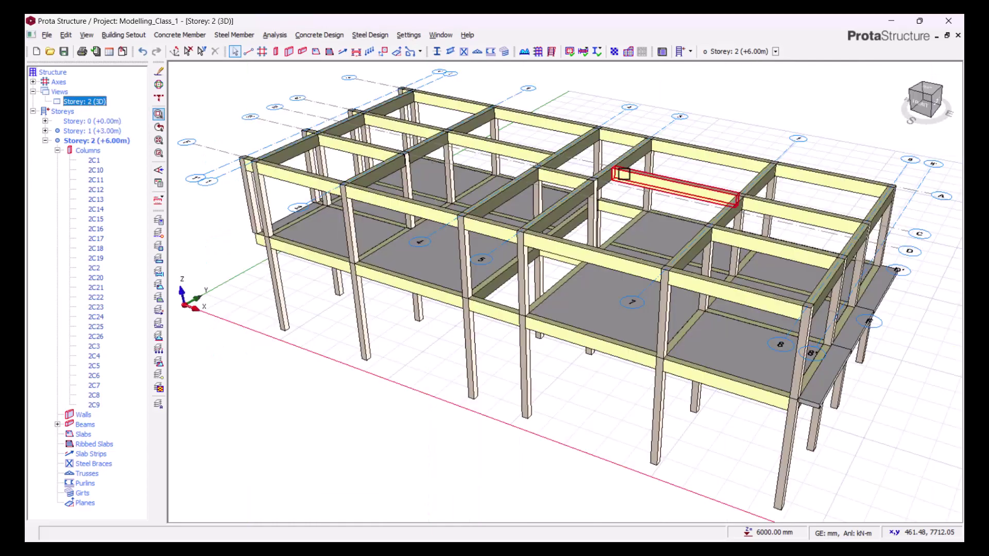
scroll(488, 191, down, 2)
middle_drag(365, 260, 466, 278)
scroll(454, 324, up, 2)
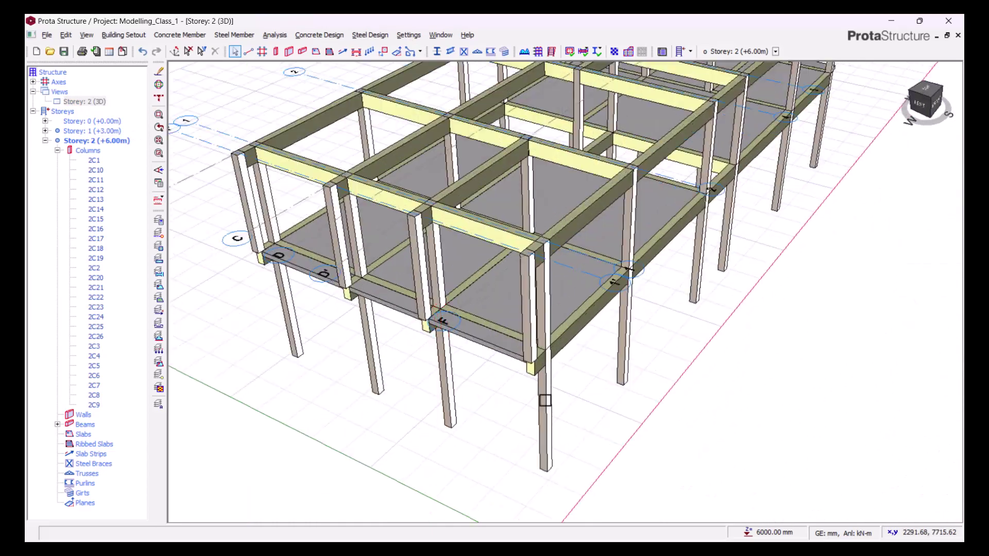
scroll(604, 366, down, 3)
middle_drag(604, 366, 565, 392)
scroll(530, 351, up, 3)
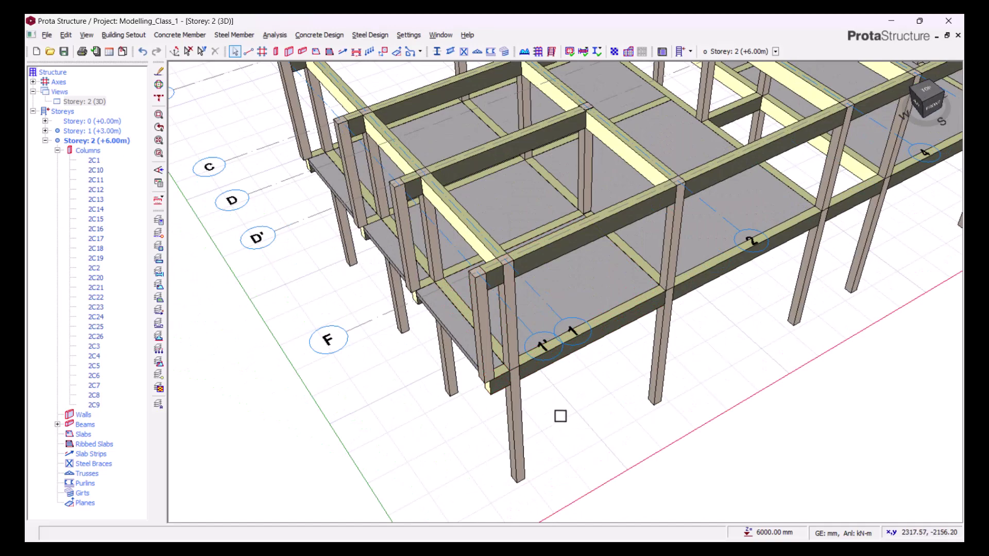
Switch Storey 2 back to plan view and delete the 230x230 column at the intersection of axes A and 1.
middle_drag(623, 428, 596, 431)
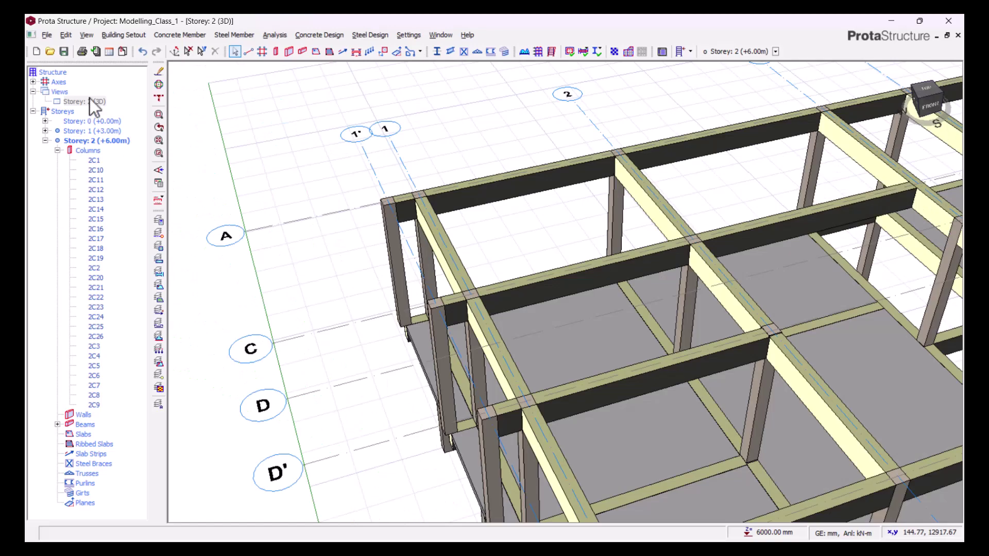
right_click(91, 99)
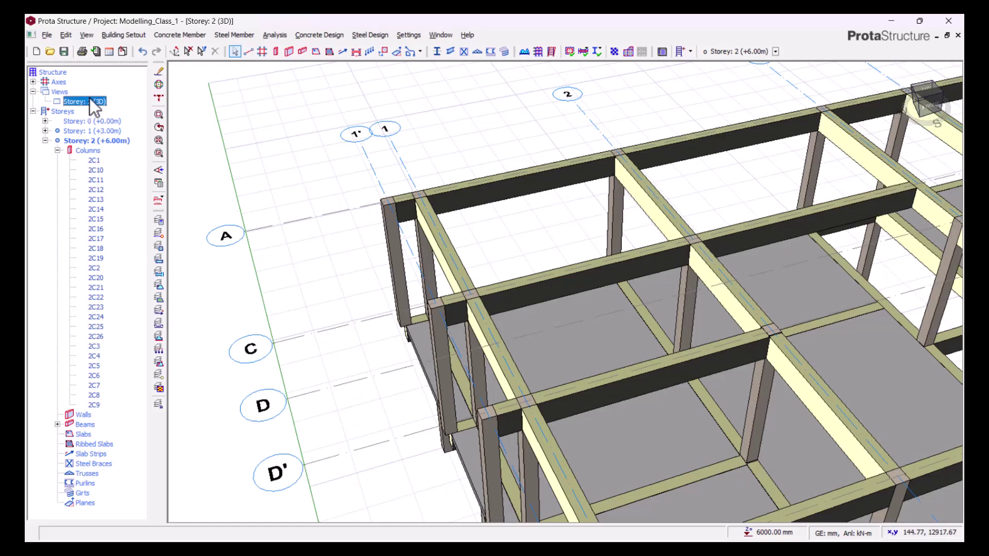
click(128, 106)
scroll(335, 155, up, 5)
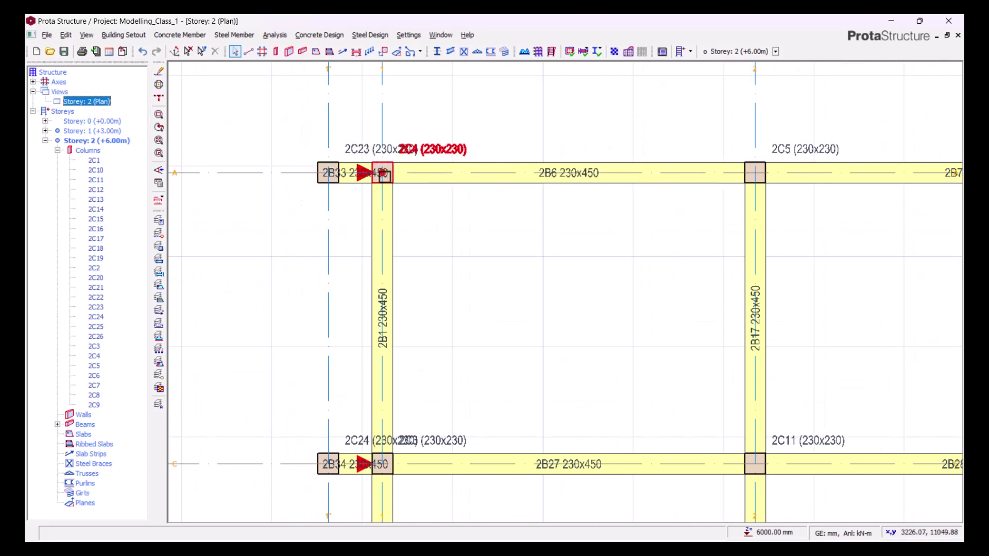
click(387, 174)
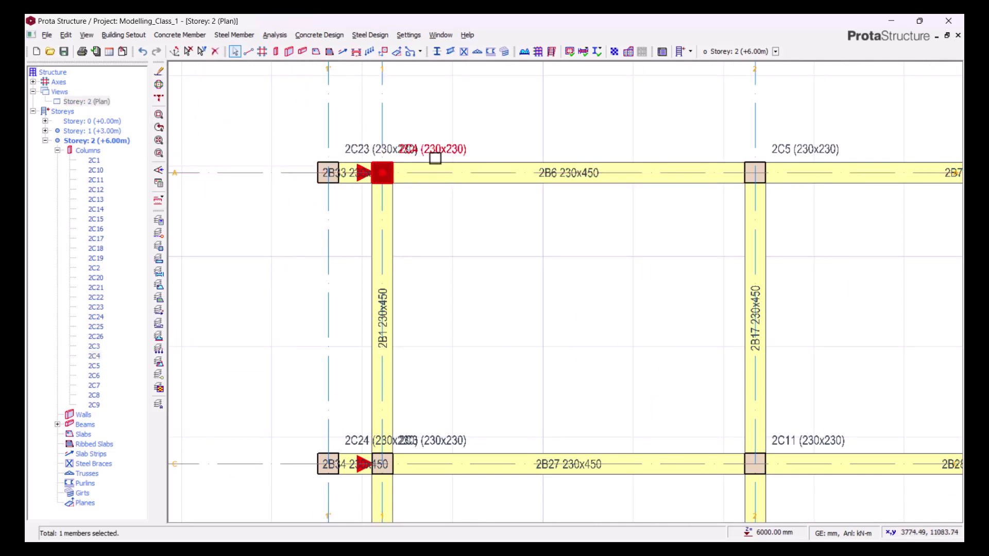
key(Delete)
Delete the 230x230 column at the intersection of axes C and 1.
scroll(432, 141, down, 2)
scroll(414, 191, up, 2)
scroll(406, 225, down, 3)
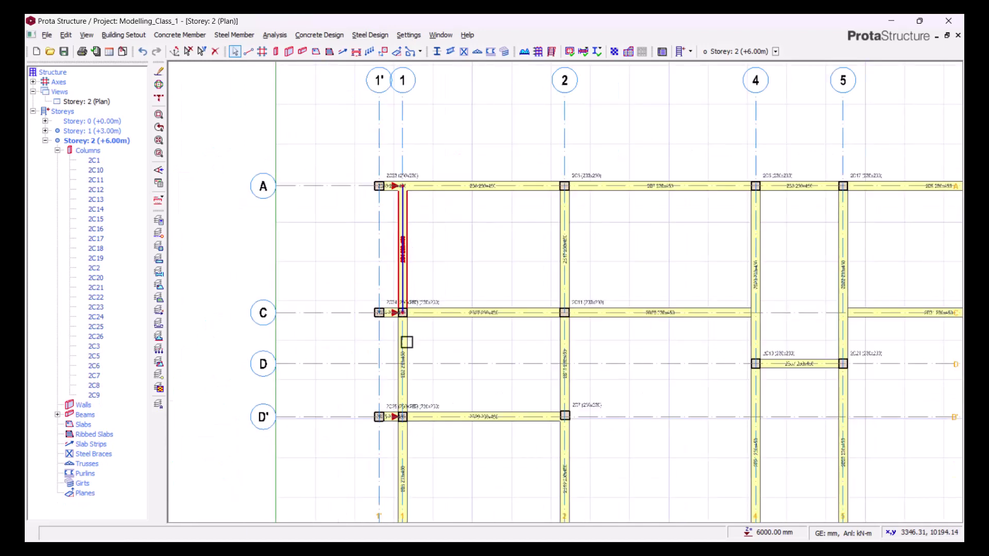
scroll(404, 315, up, 4)
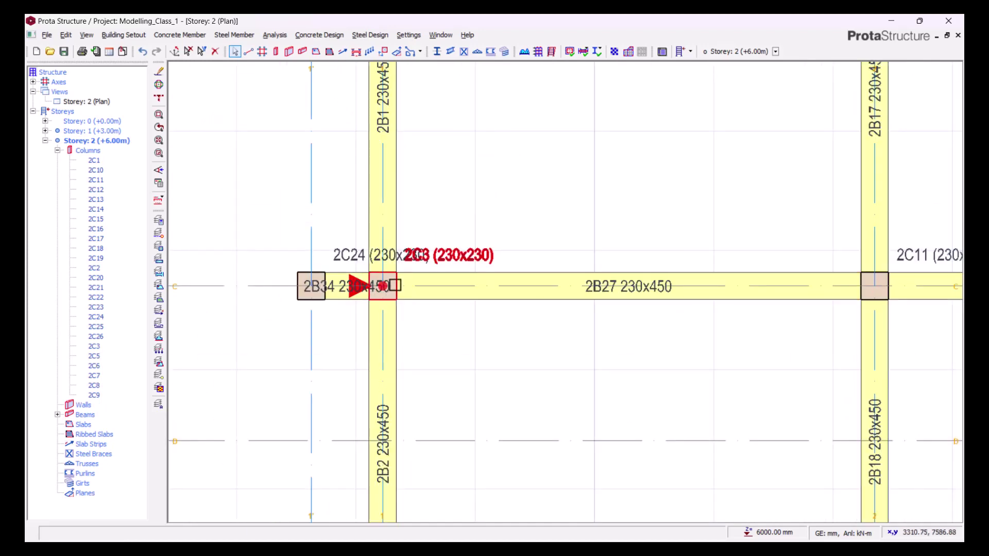
click(394, 281)
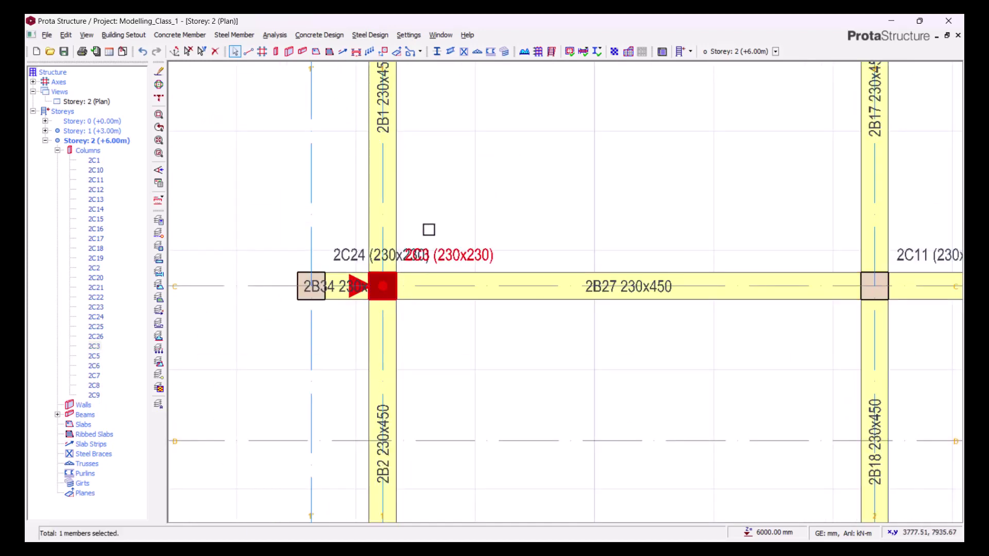
key(Delete)
Delete the columns on axis 1 at its intersections with axes D' and F.
scroll(397, 403, down, 3)
scroll(420, 366, up, 3)
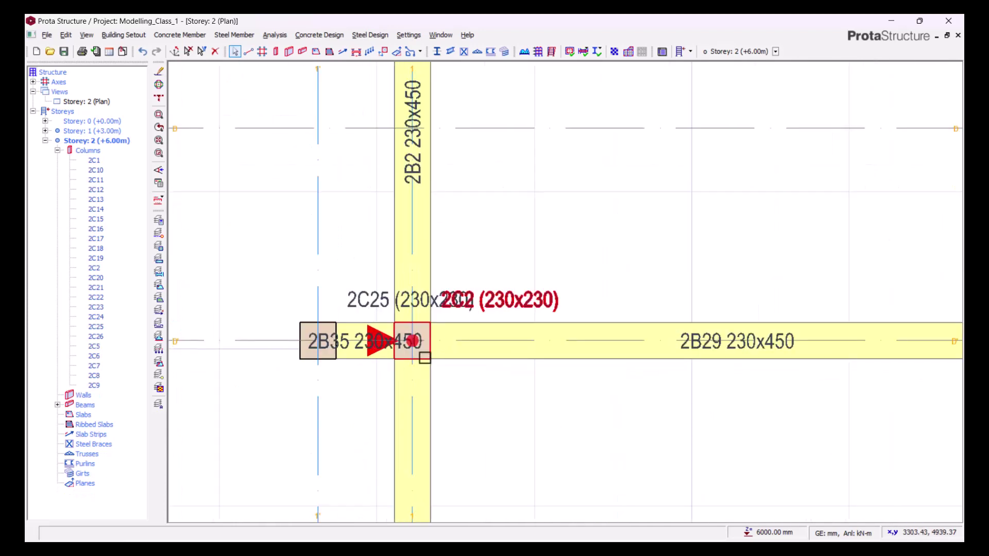
click(422, 352)
key(Delete)
scroll(495, 238, down, 3)
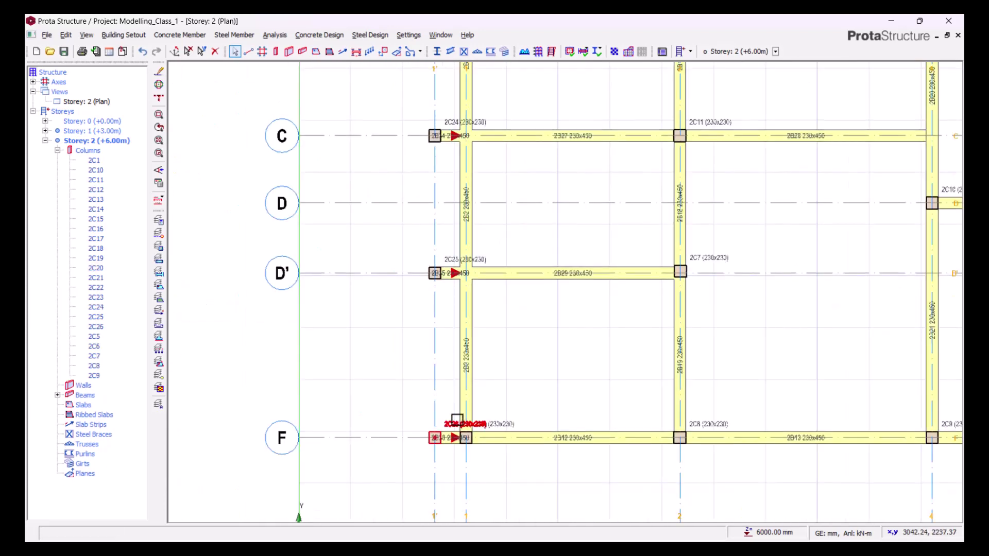
scroll(469, 438, up, 4)
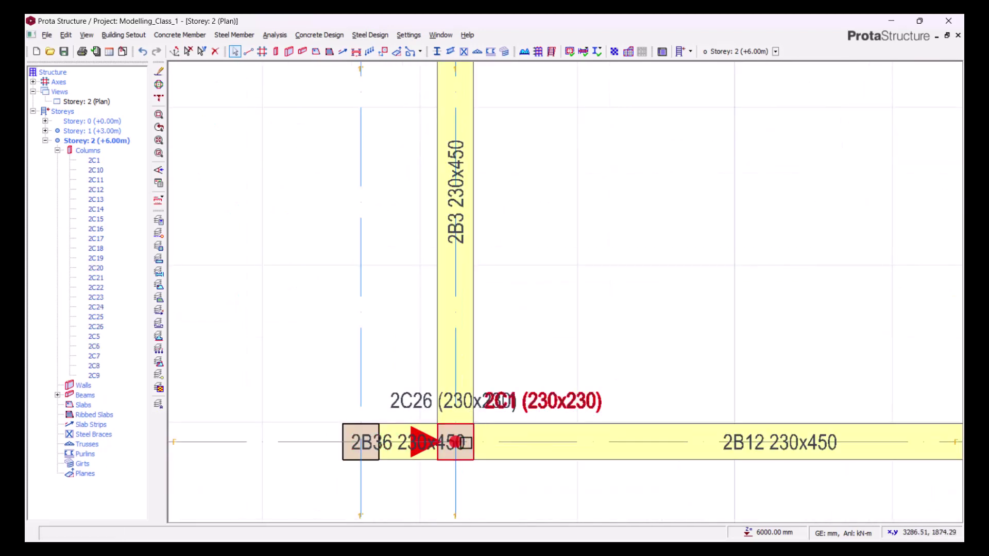
click(469, 455)
key(Delete)
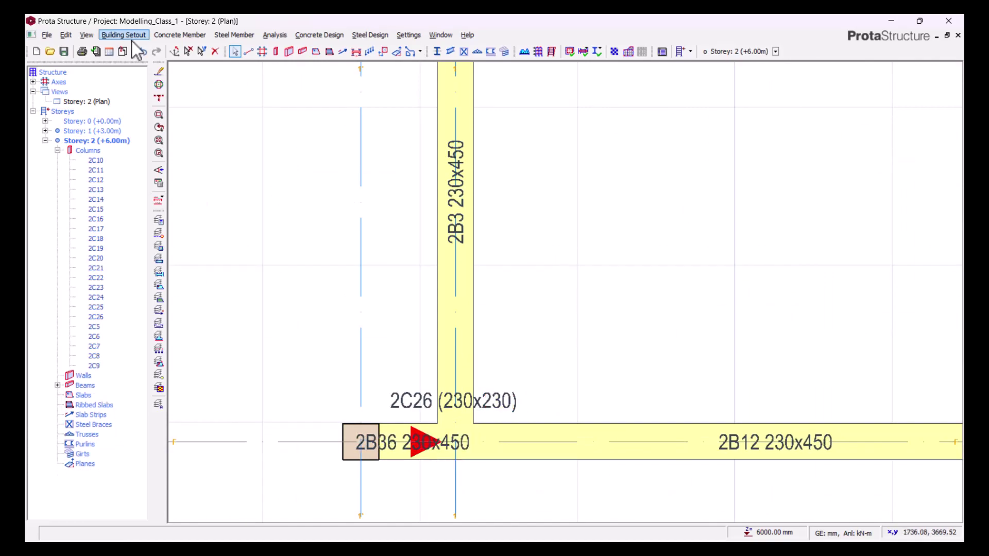
Show Storey 2 in 3D and check the slab overhang side without the columns on axis 1.
right_click(91, 100)
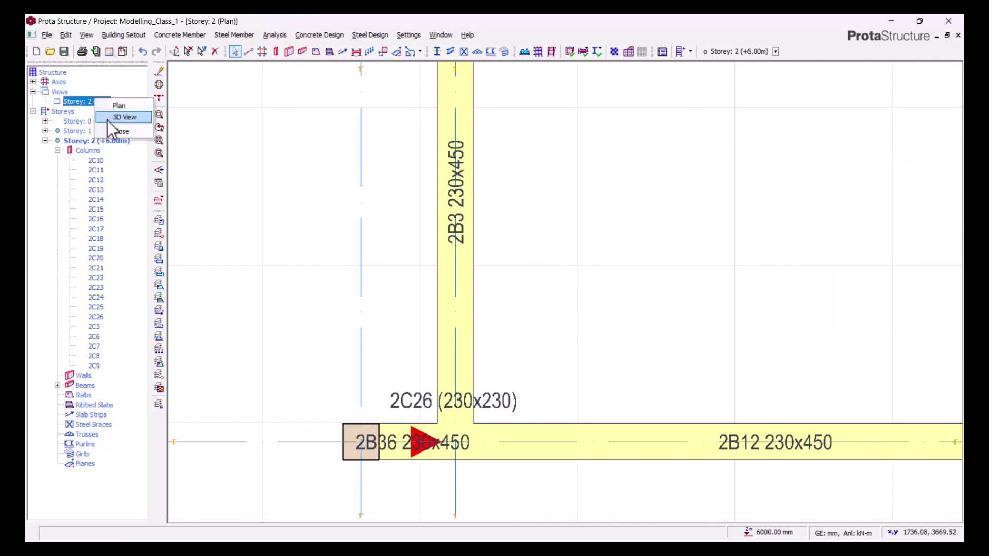
click(107, 119)
middle_drag(250, 259, 381, 236)
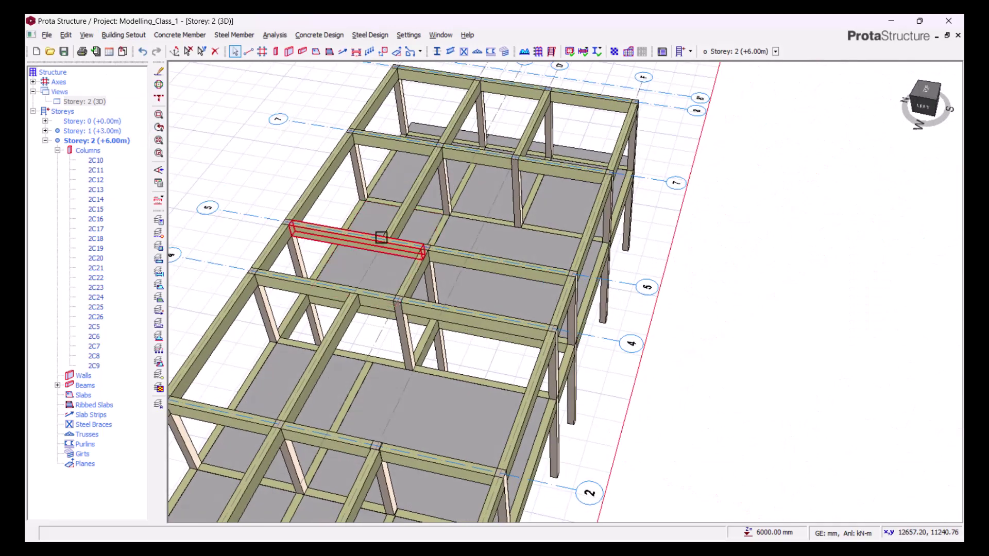
scroll(381, 237, down, 3)
middle_drag(443, 430, 394, 424)
scroll(353, 309, up, 8)
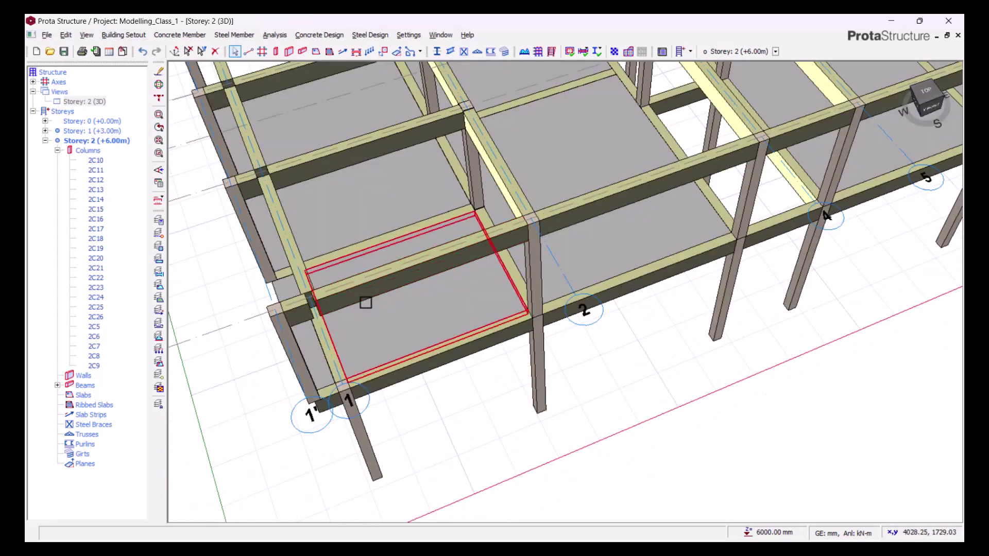
Return Storey 2 to plan view and delete the short cantilever beam on axis A between axes 1' and 1.
double_click(96, 140)
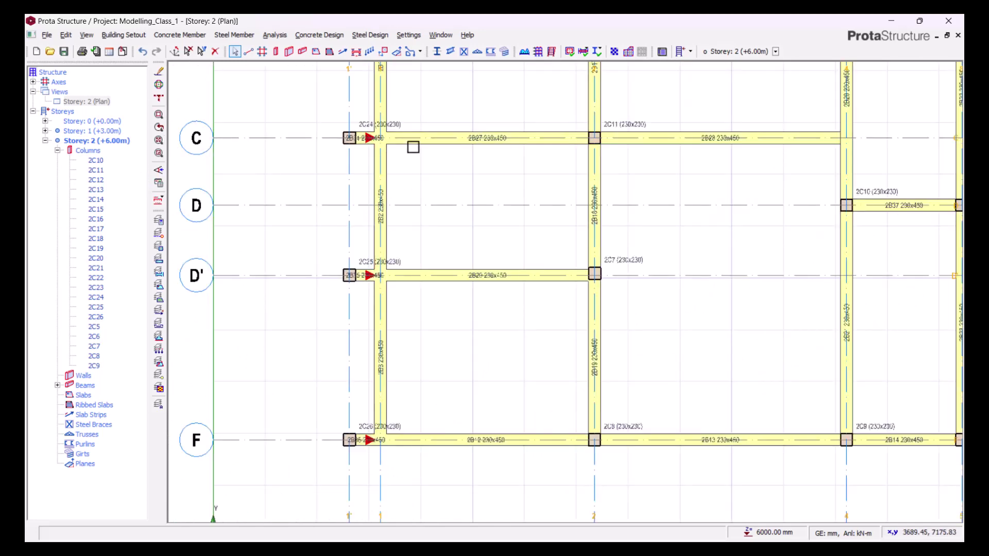
middle_drag(413, 147, 427, 345)
scroll(355, 154, up, 5)
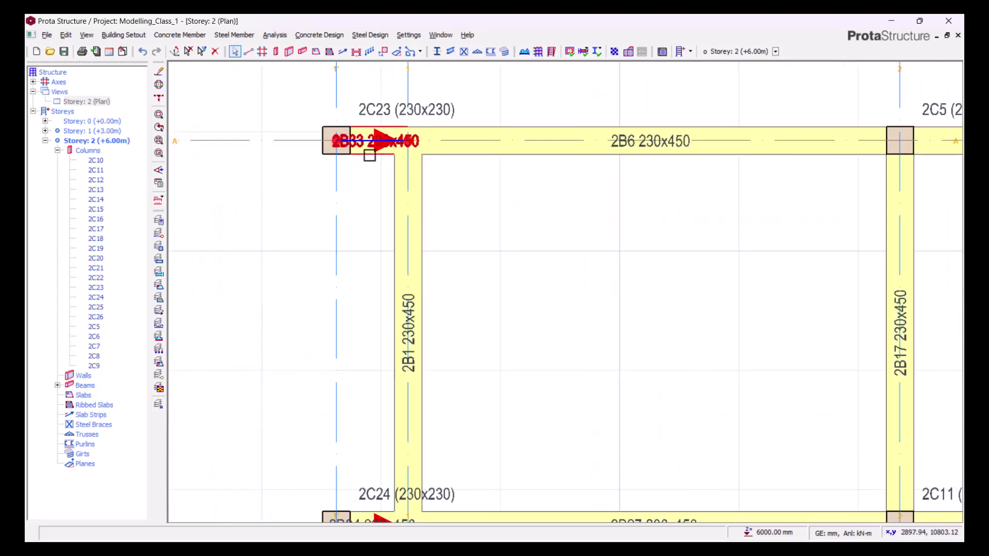
click(369, 154)
key(Delete)
Delete the short cantilever beam on axis C between axes 1' and 1.
scroll(413, 128, down, 1)
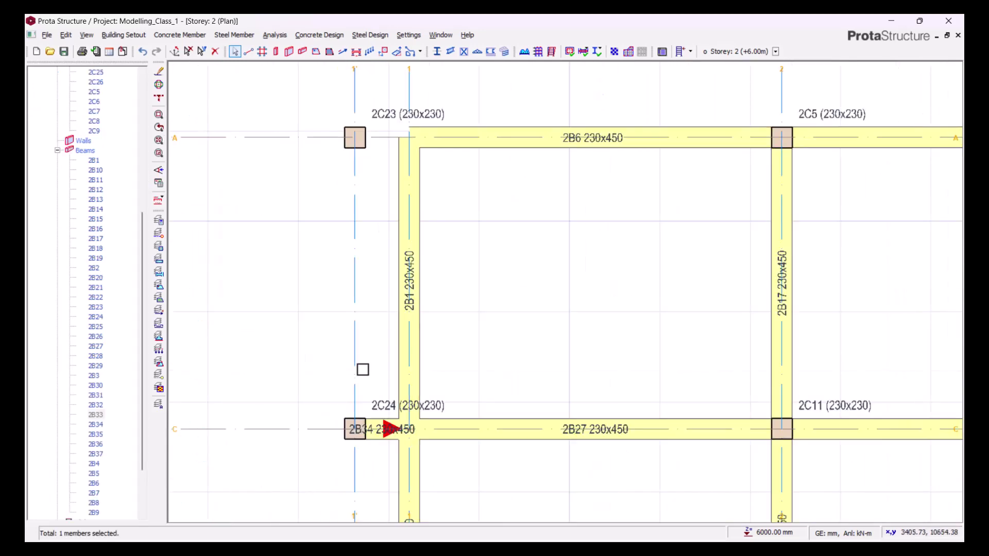
scroll(363, 368, up, 2)
click(391, 459)
scroll(402, 443, down, 2)
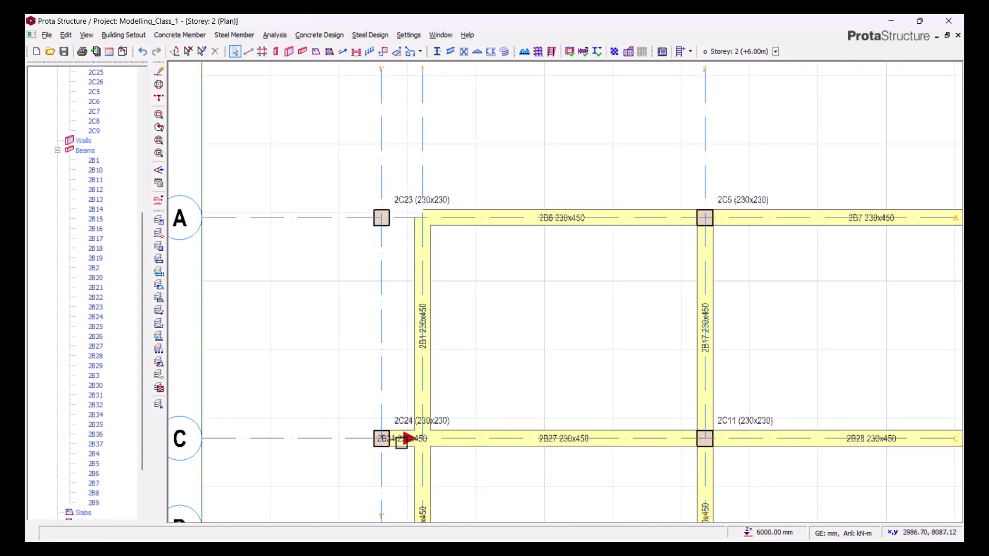
scroll(401, 445, up, 1)
key(Delete)
scroll(430, 276, down, 2)
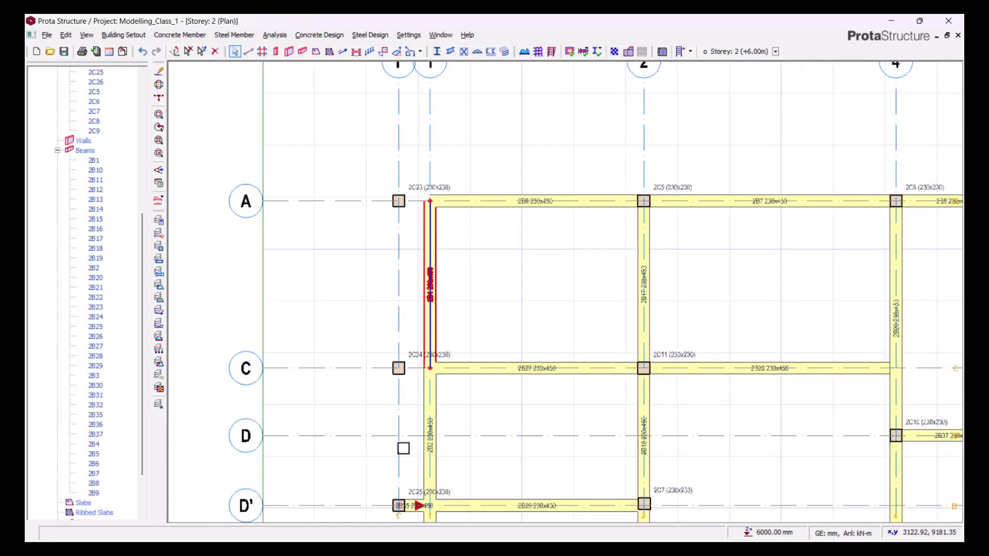
Delete the short cantilever beams on axes D' and F between axes 1' and 1.
middle_drag(403, 448, 431, 326)
scroll(444, 413, up, 1)
click(451, 377)
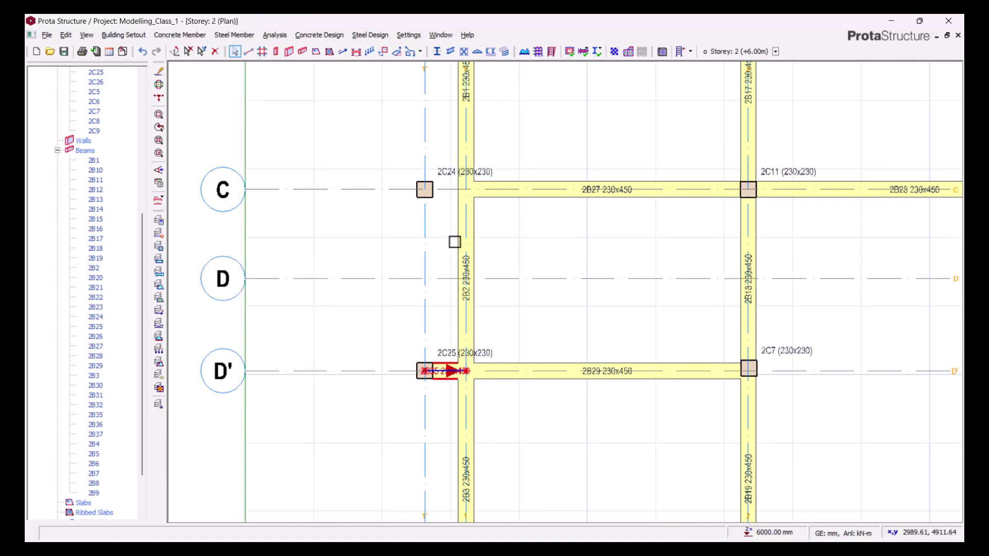
scroll(452, 245, down, 1)
scroll(444, 499, up, 1)
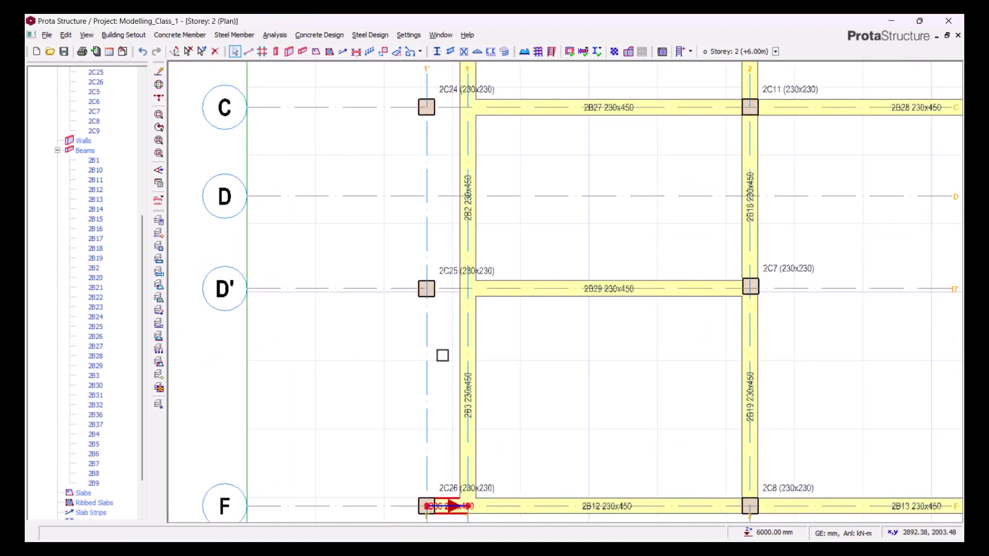
key(Delete)
Collapse the list of Storey 2 columns in the structure tree.
scroll(462, 344, down, 2)
middle_drag(482, 243, 483, 288)
scroll(485, 320, up, 1)
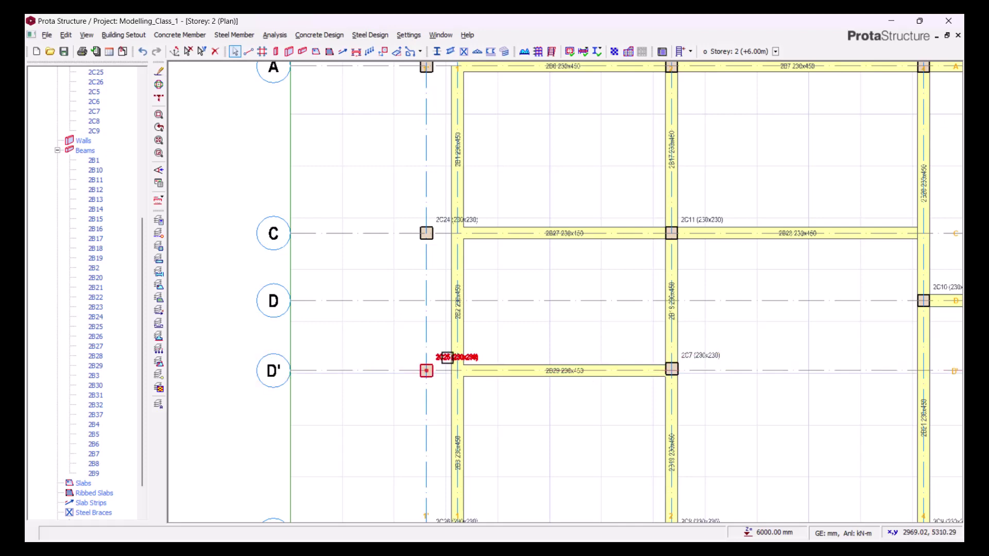
scroll(446, 357, up, 2)
scroll(459, 415, down, 3)
scroll(448, 128, up, 4)
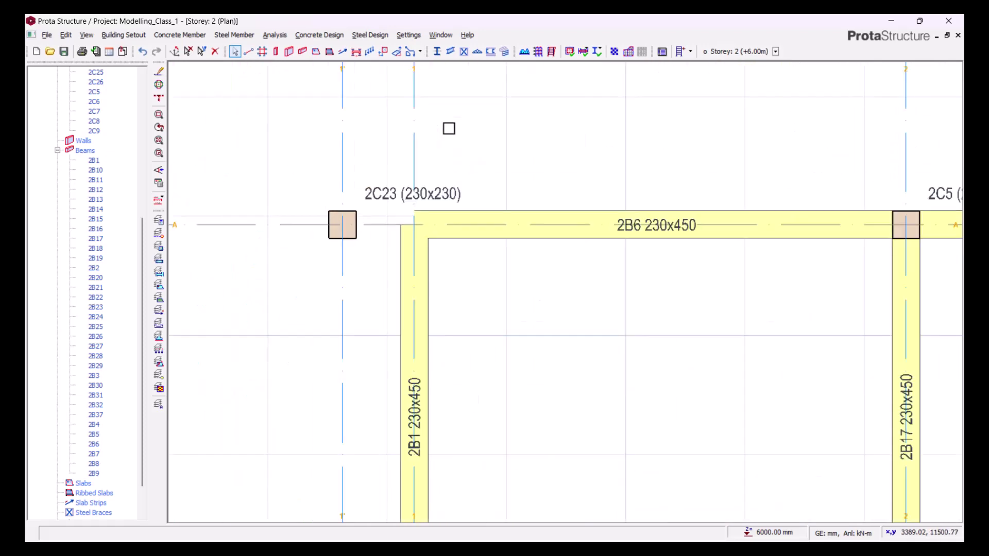
scroll(87, 157, up, 8)
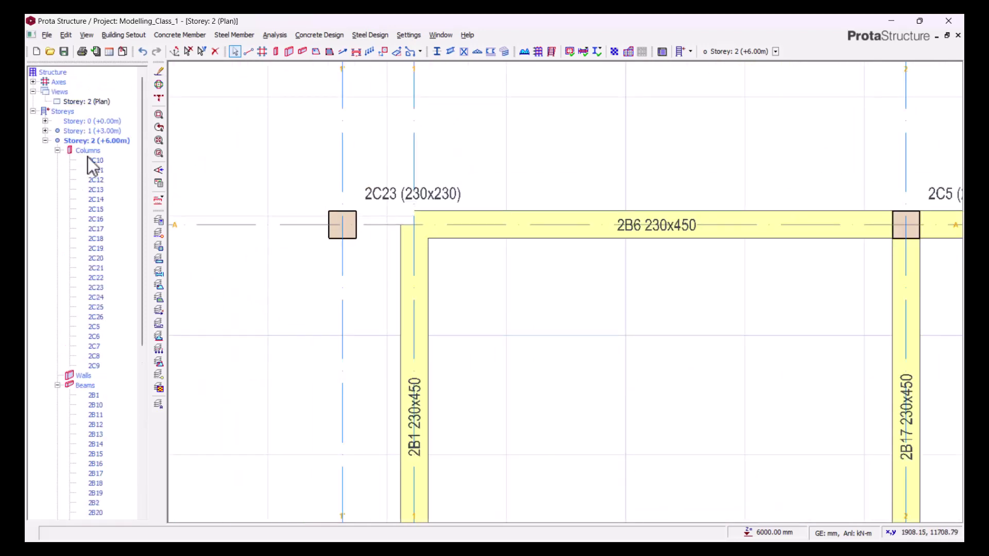
click(56, 149)
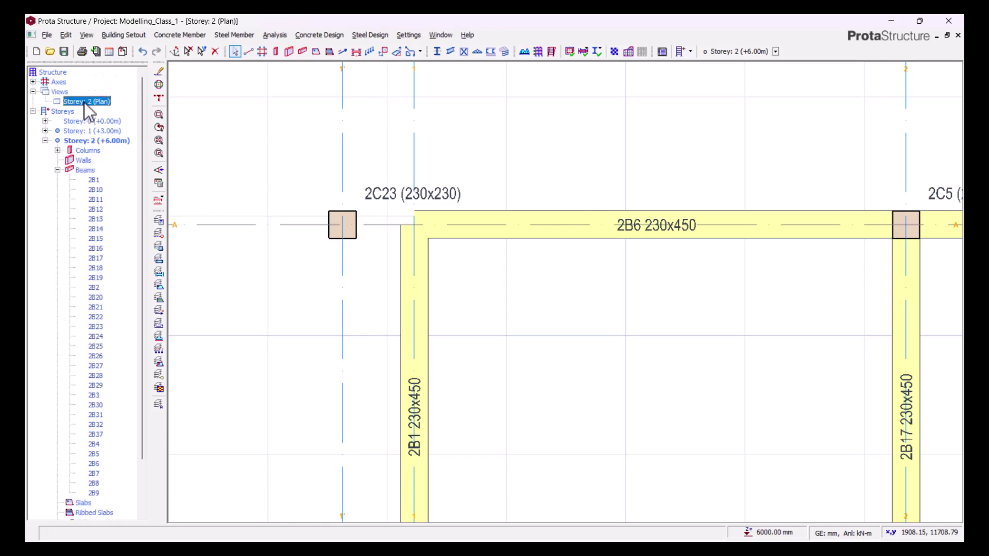
Show Storey 2 in 3D and examine the beam ends at axis 1 relative to the columns on axis 1'.
right_click(85, 103)
click(118, 121)
scroll(320, 193, down, 1)
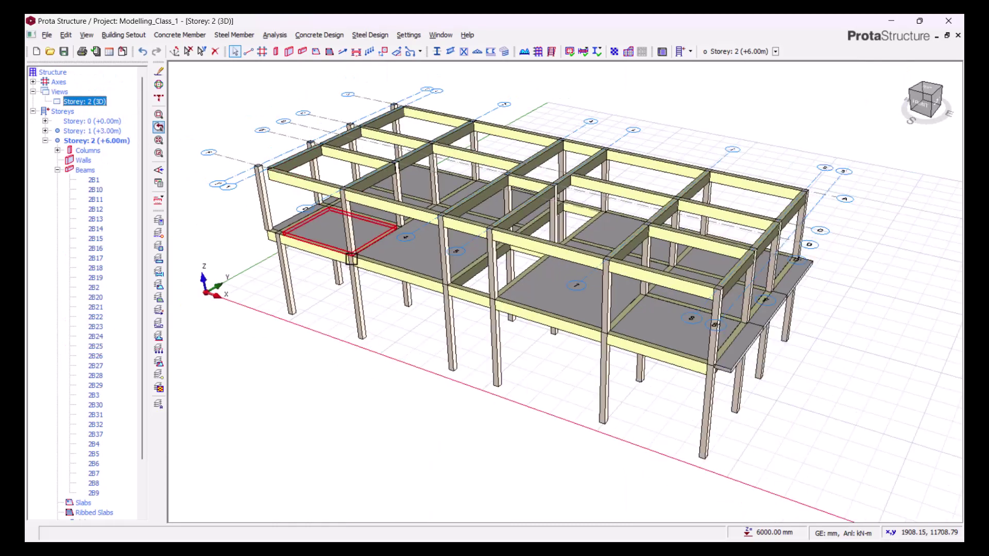
middle_drag(305, 279, 398, 291)
scroll(429, 282, down, 1)
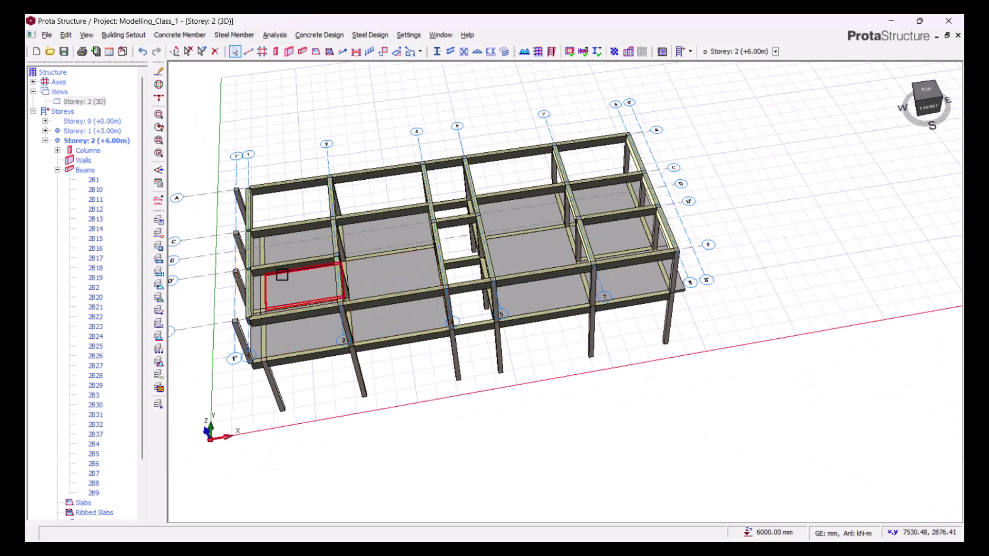
middle_drag(282, 276, 441, 276)
scroll(356, 189, up, 2)
scroll(356, 189, down, 1)
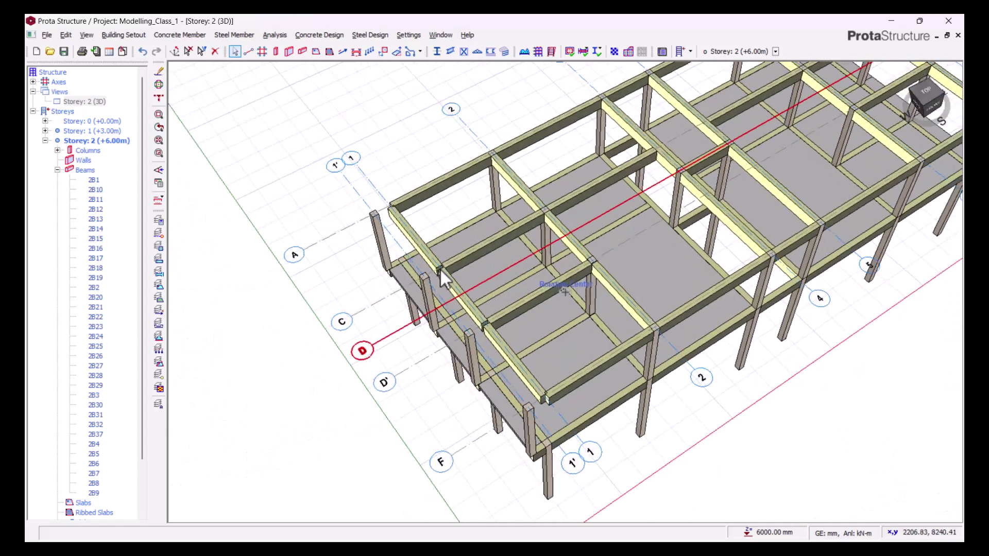
scroll(334, 182, up, 4)
scroll(375, 177, up, 2)
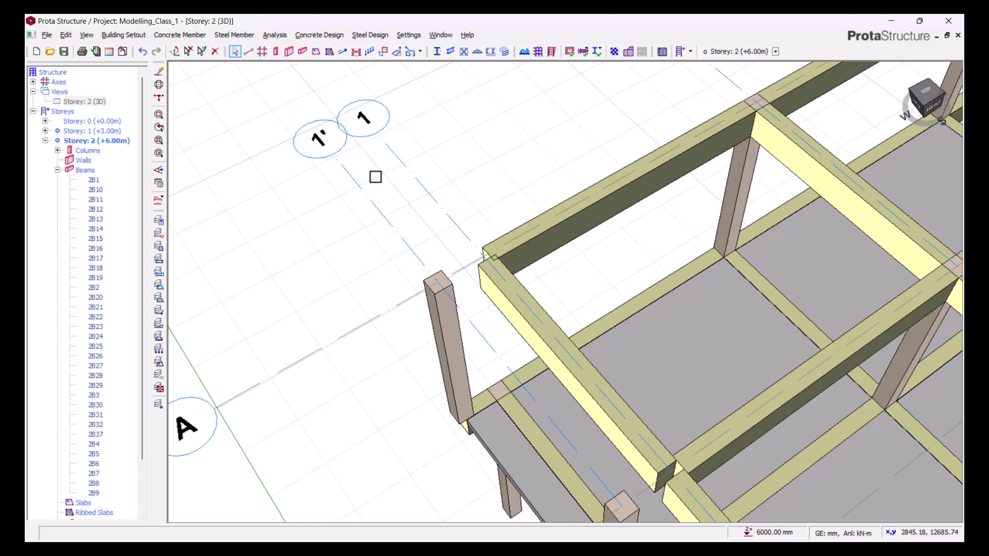
scroll(496, 216, up, 2)
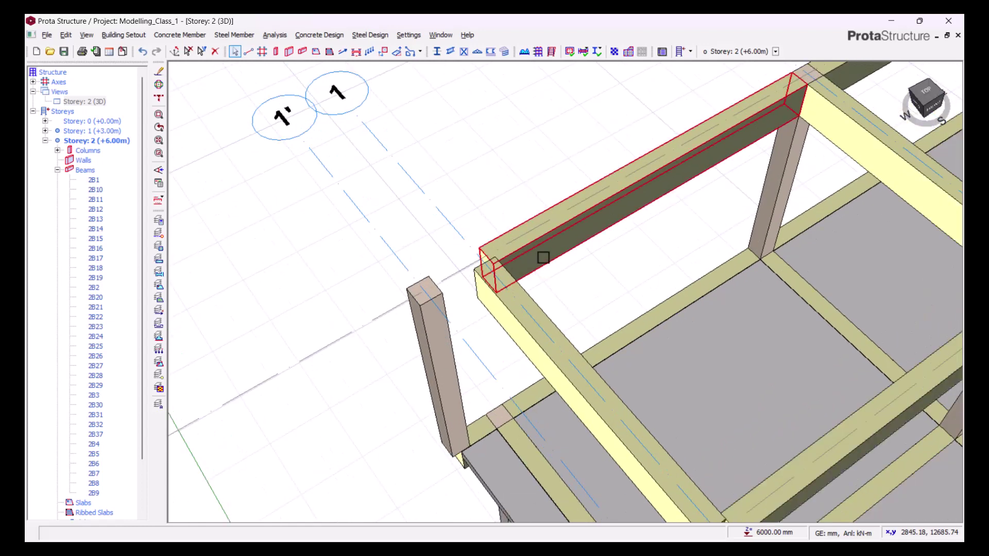
Switch Storey 2 to plan view and open the properties of the axis A beam between axes 1 and 2.
click(547, 235)
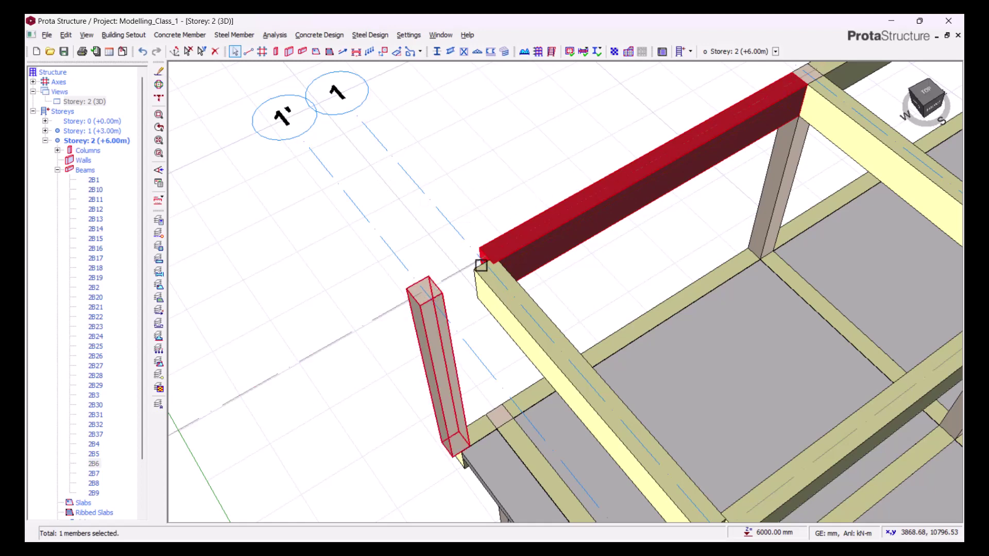
right_click(81, 105)
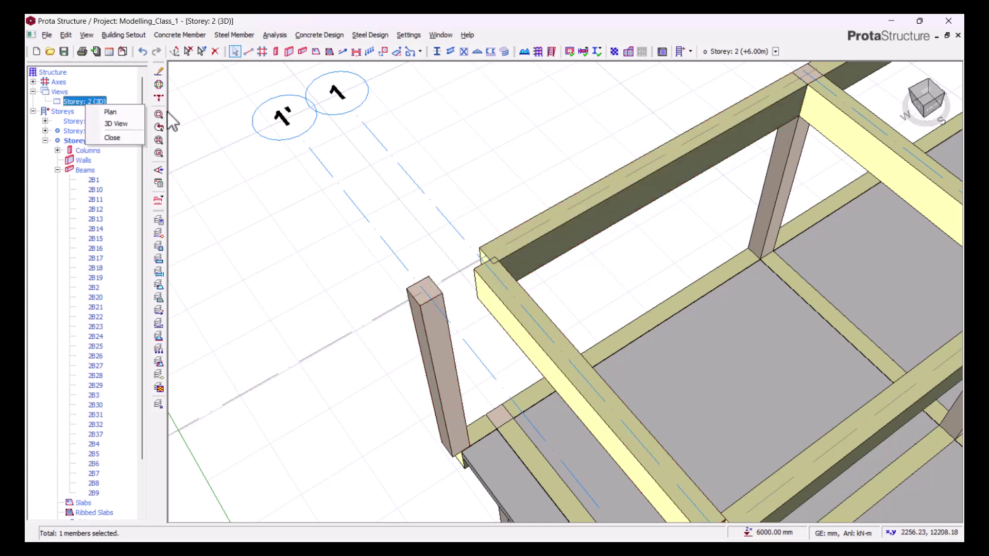
click(110, 112)
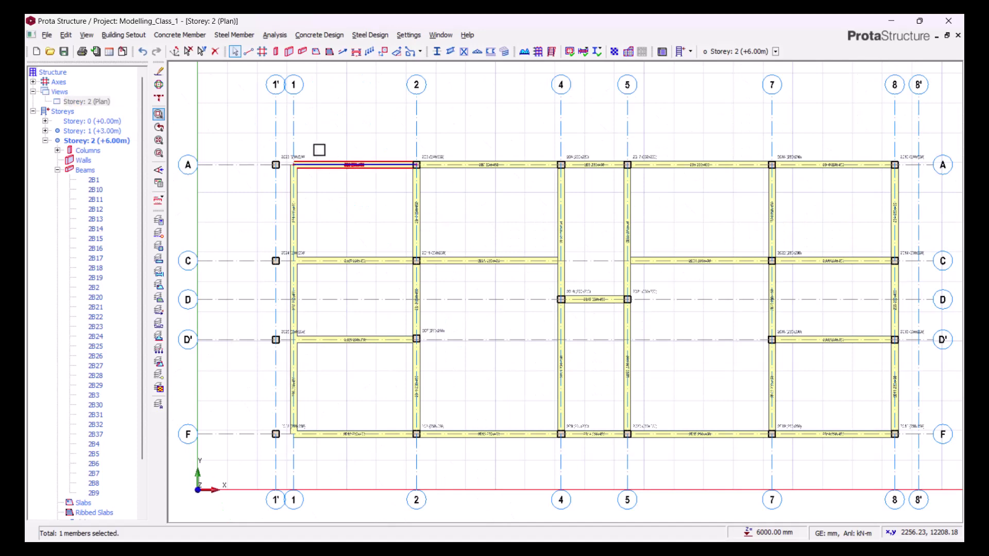
scroll(311, 144, up, 5)
right_click(332, 127)
click(360, 135)
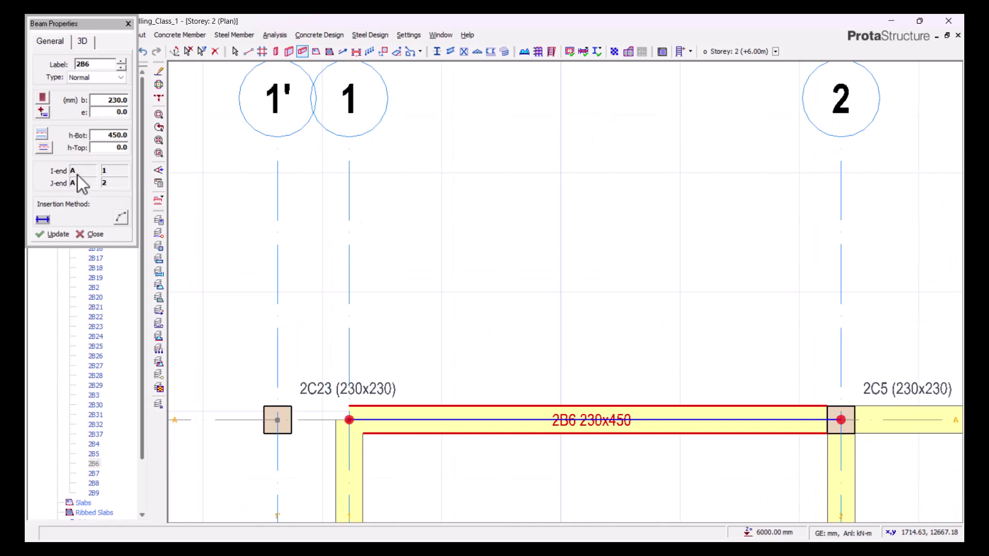
Set the I-end of the axis A beam to axis 1' and update the beam.
scroll(303, 322, down, 2)
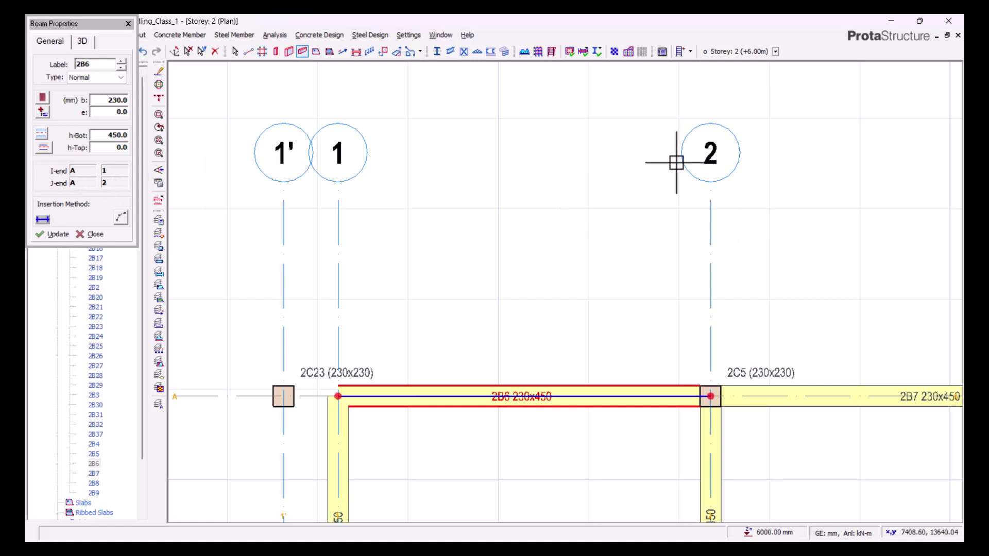
scroll(495, 255, down, 1)
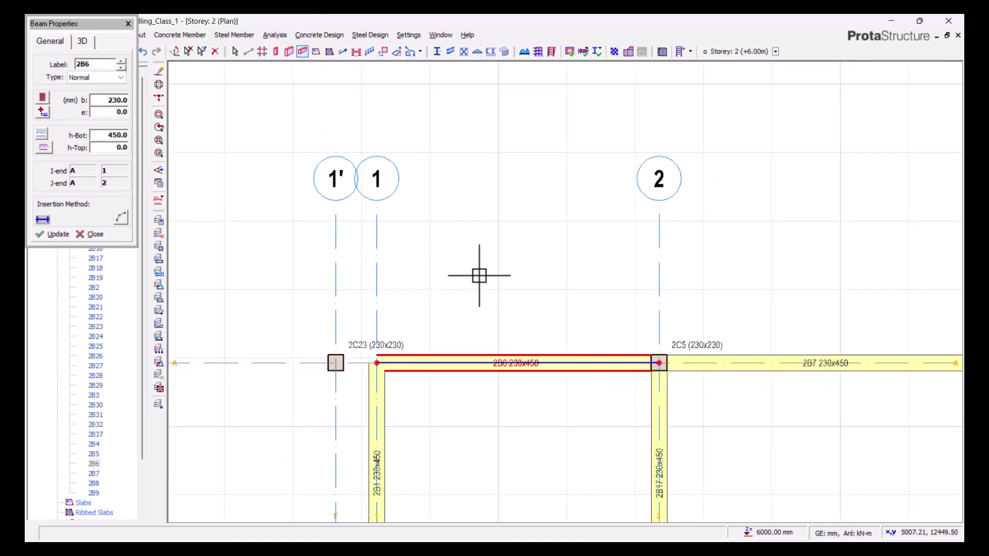
scroll(479, 276, down, 2)
scroll(308, 335, up, 4)
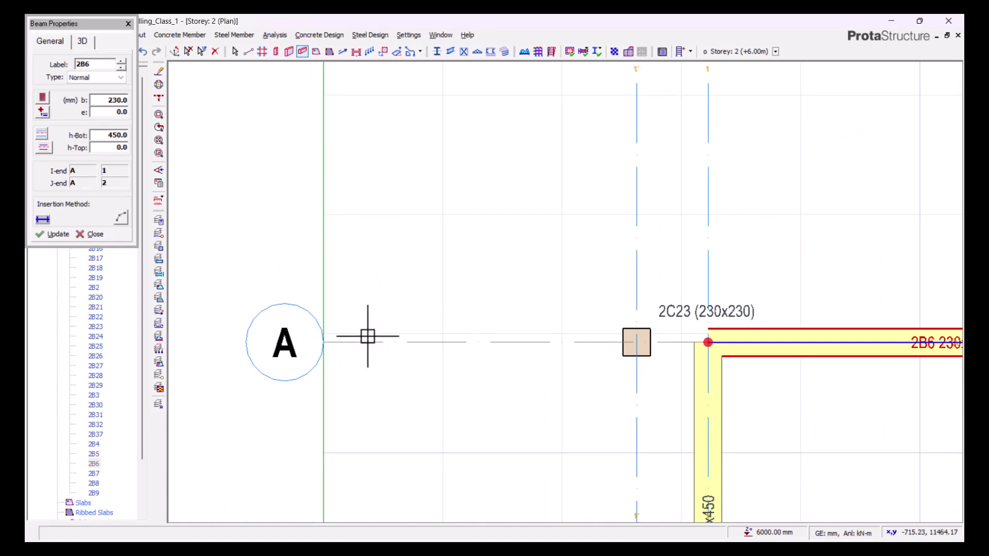
scroll(366, 335, down, 2)
middle_drag(627, 333, 490, 371)
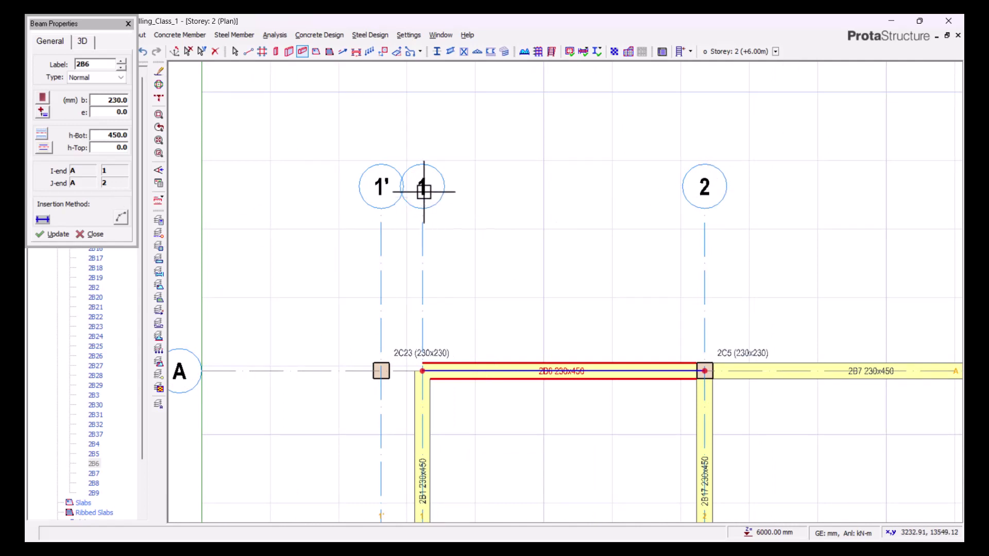
scroll(390, 186, up, 2)
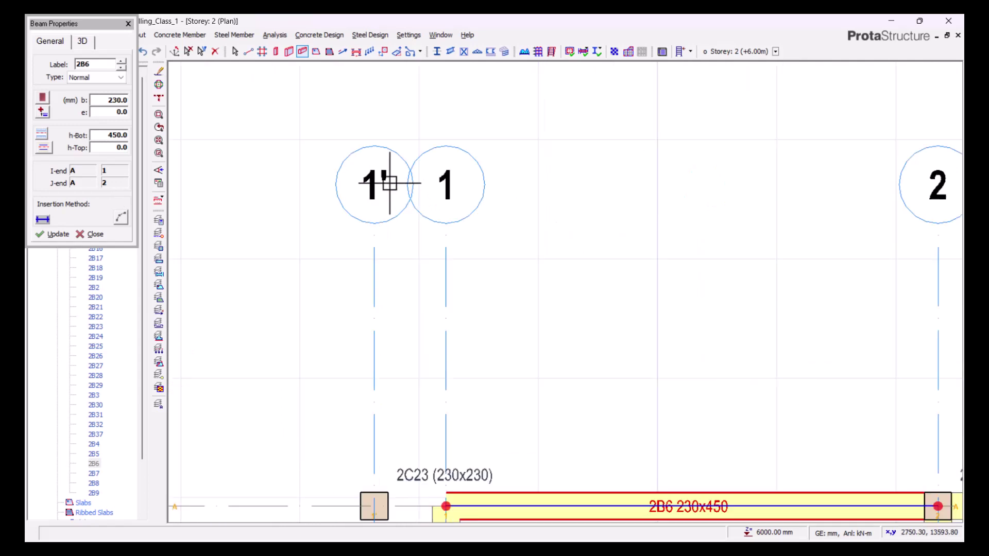
scroll(360, 213, down, 2)
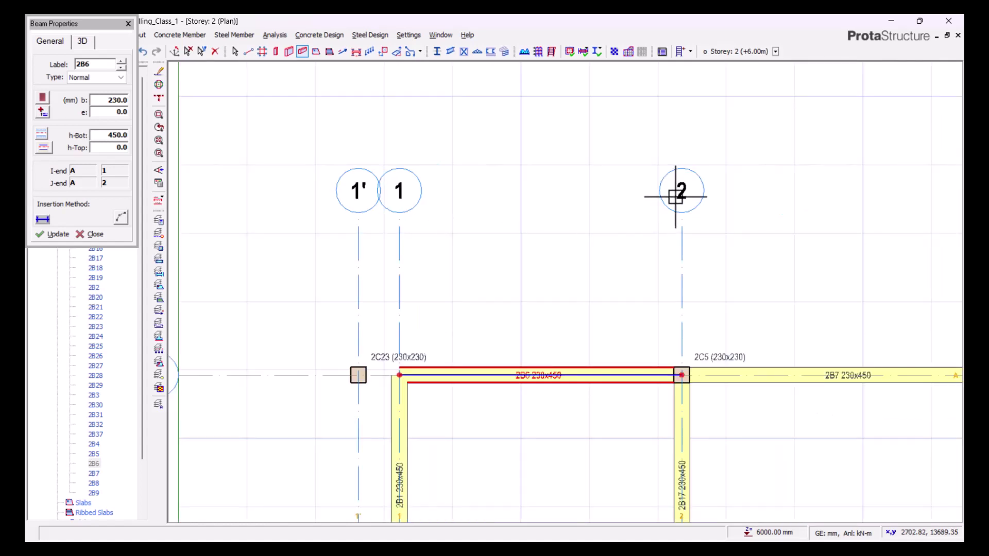
click(103, 171)
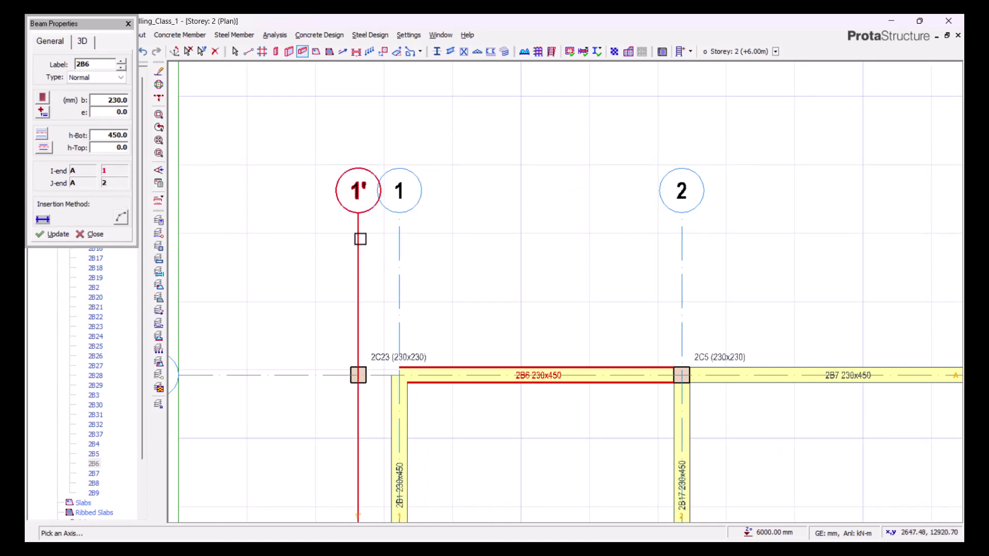
click(359, 239)
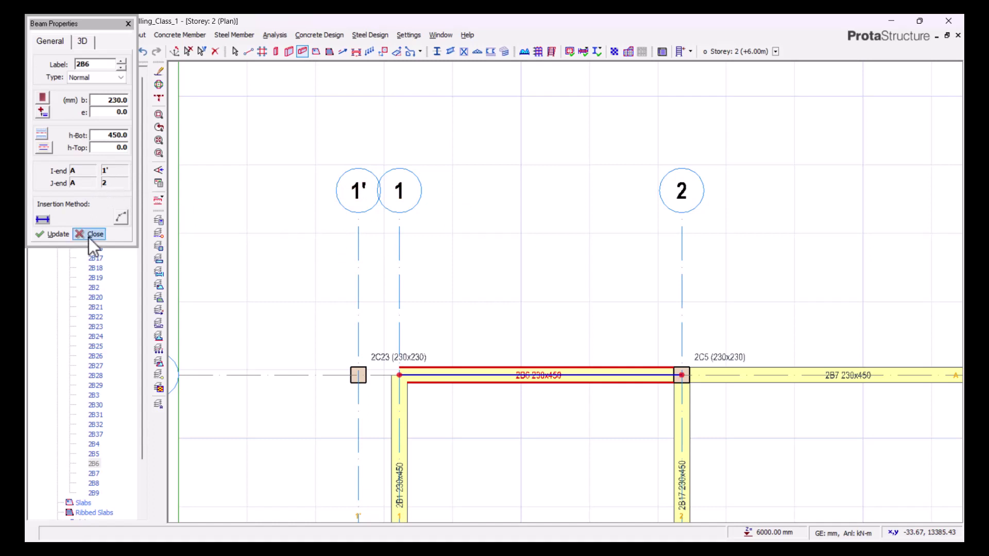
click(59, 234)
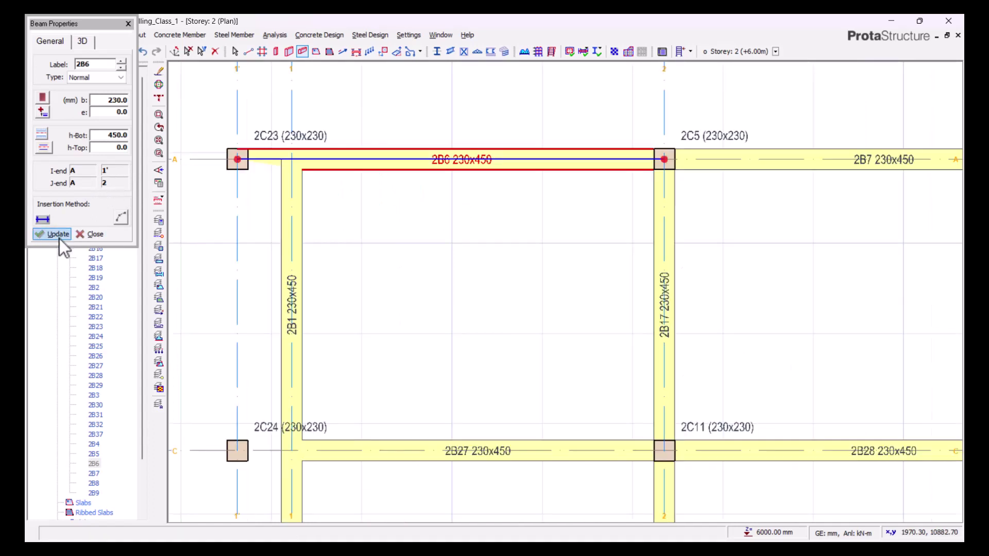
click(100, 234)
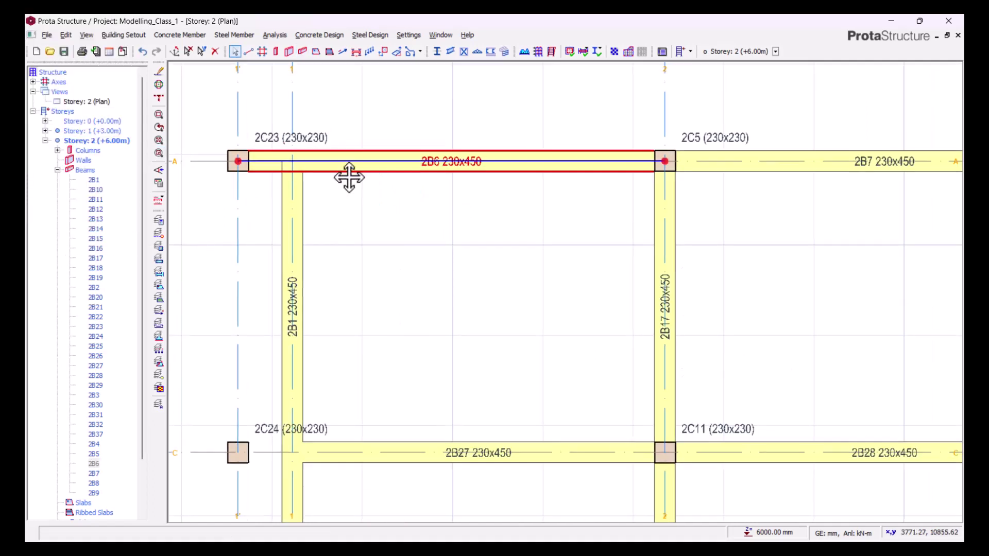
Show Storey 2 in 3D and examine the axis A beam's connection to the column on axis 1'.
scroll(267, 179, up, 3)
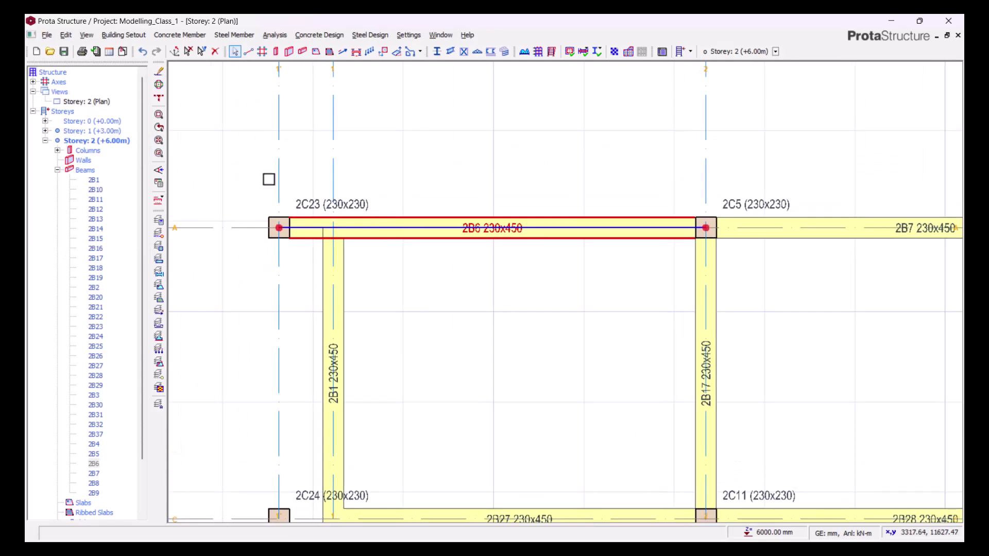
right_click(92, 103)
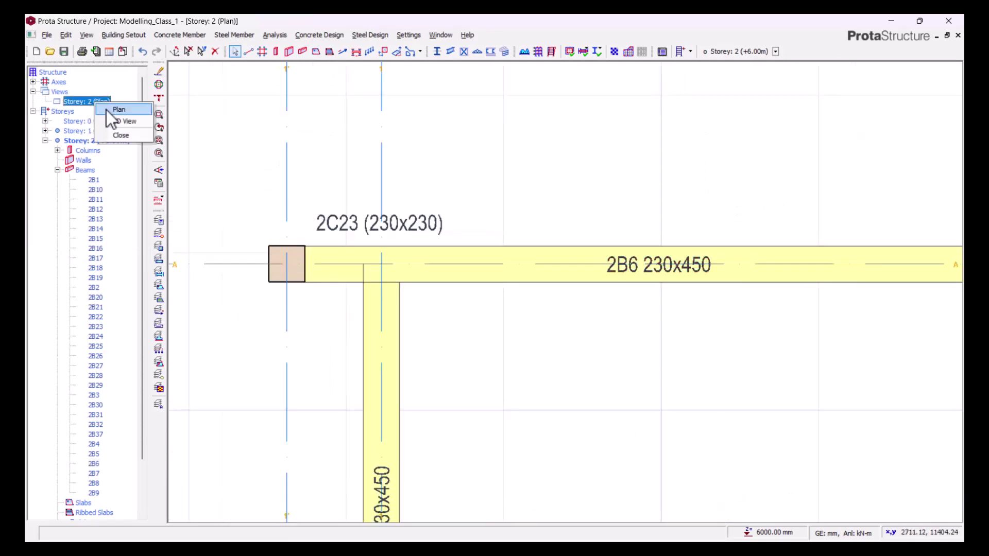
click(123, 120)
middle_drag(302, 251, 273, 225)
scroll(258, 227, up, 5)
scroll(312, 246, up, 6)
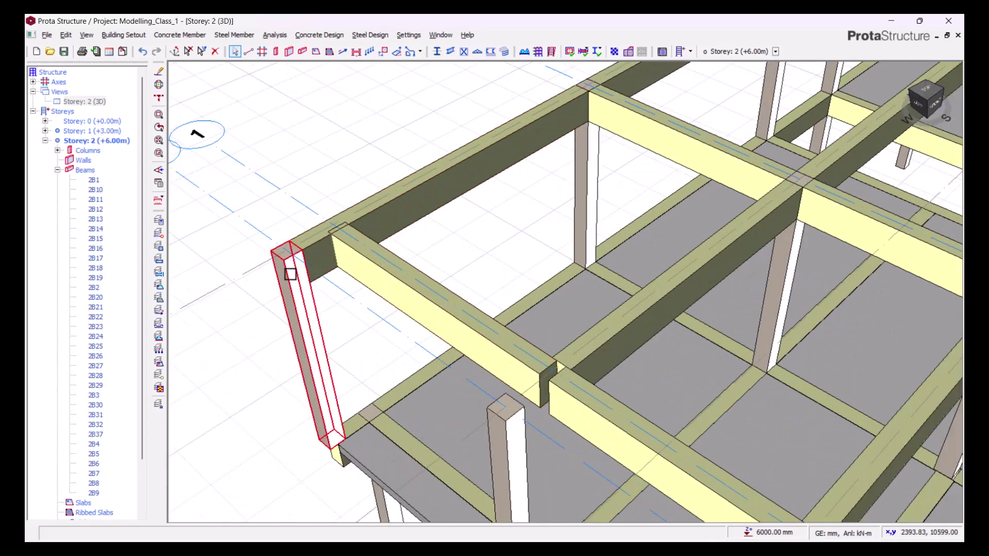
Return Storey 2 to plan view and delete the axis A beam between axes 1' and 2.
right_click(93, 103)
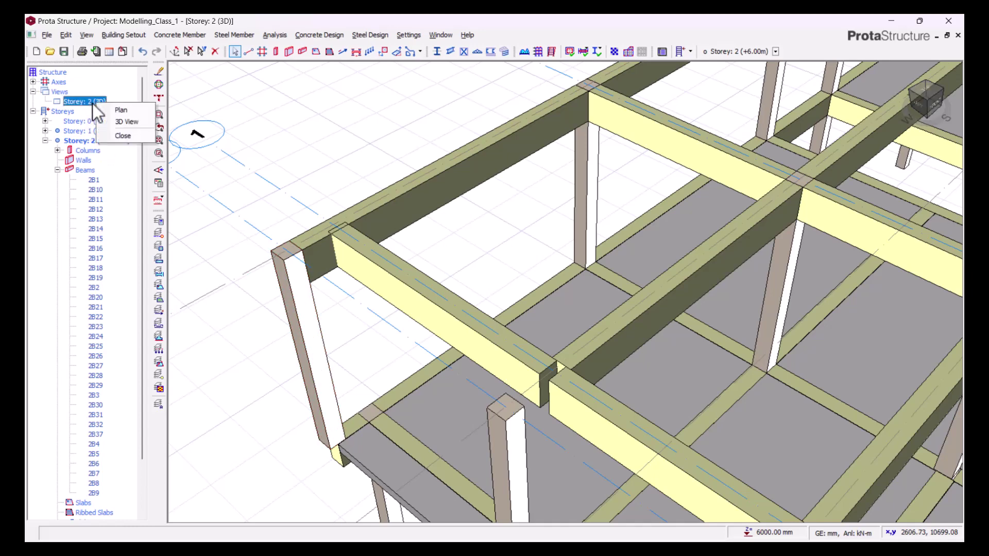
click(122, 109)
scroll(309, 165, up, 4)
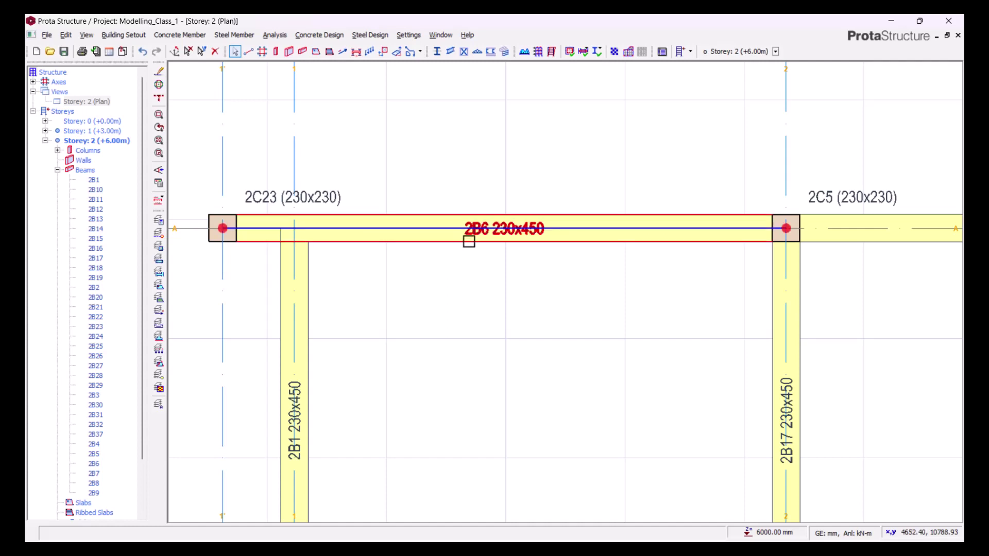
click(467, 235)
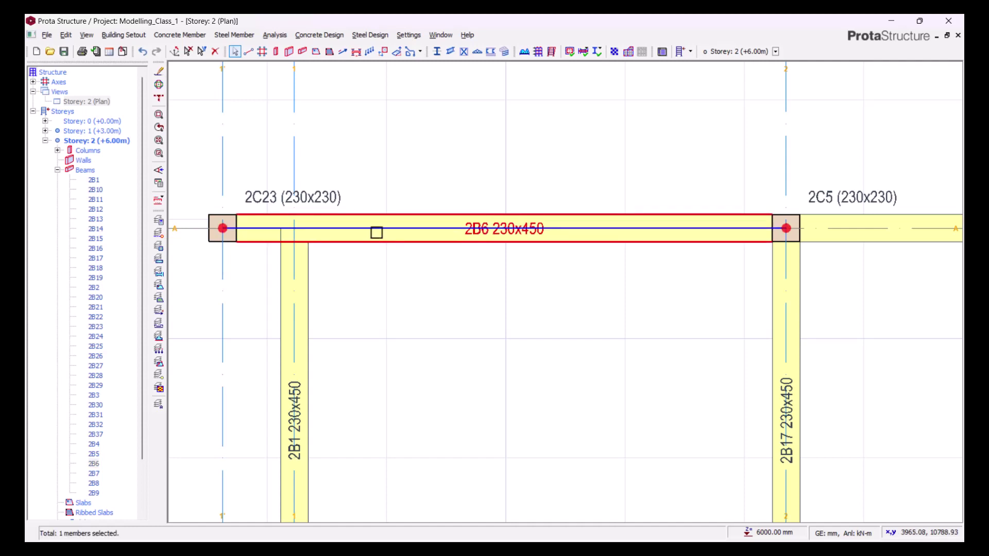
key(Delete)
Insert a beam on axis A from axis 2 to axis 1' with the adjacent beam's 230x450 section, without splitting it at crossing beams.
scroll(362, 206, down, 1)
click(664, 227)
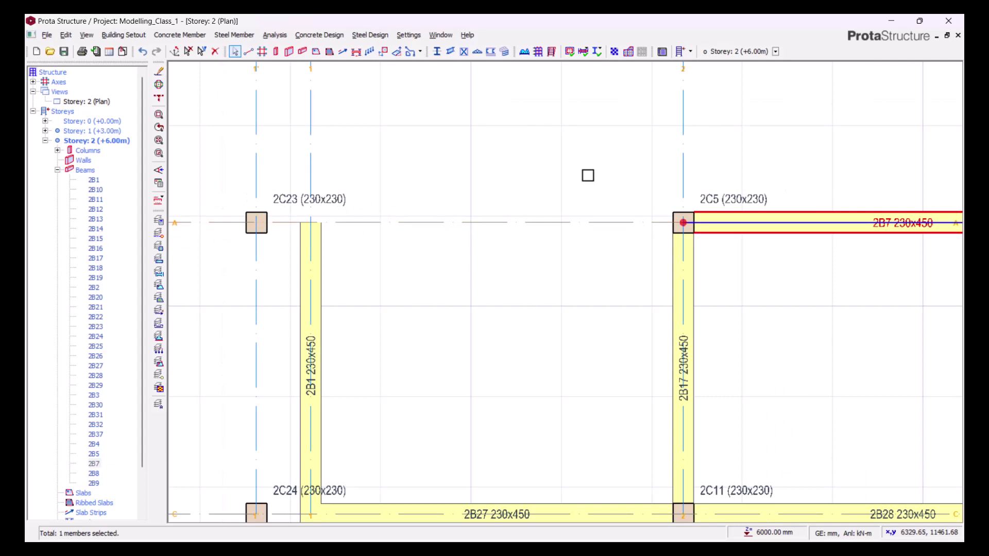
middle_drag(777, 260, 734, 266)
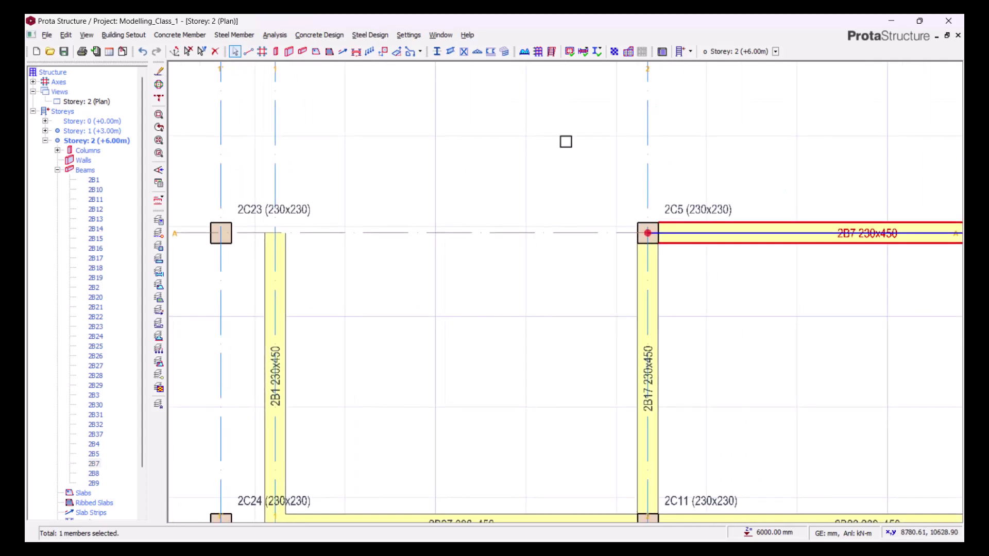
right_click(478, 119)
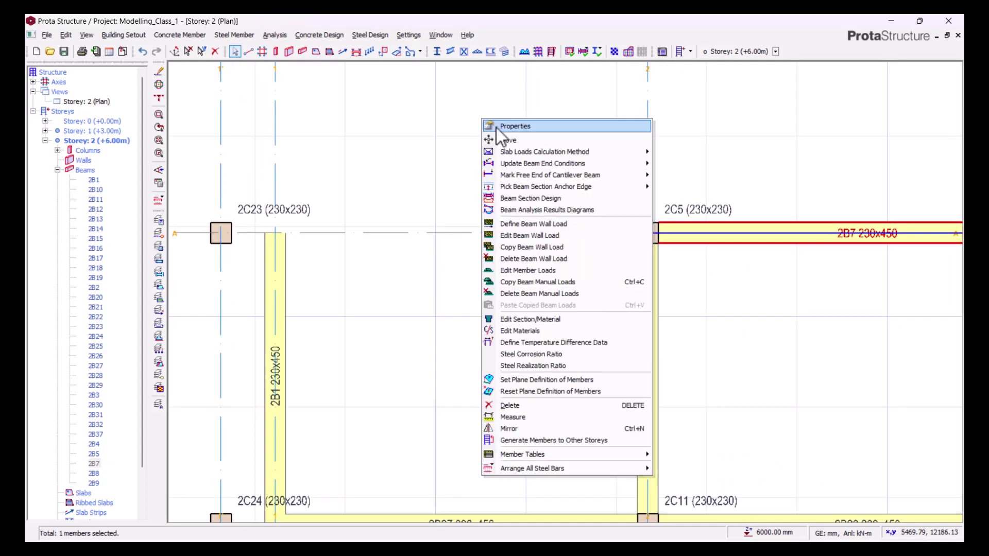
click(491, 126)
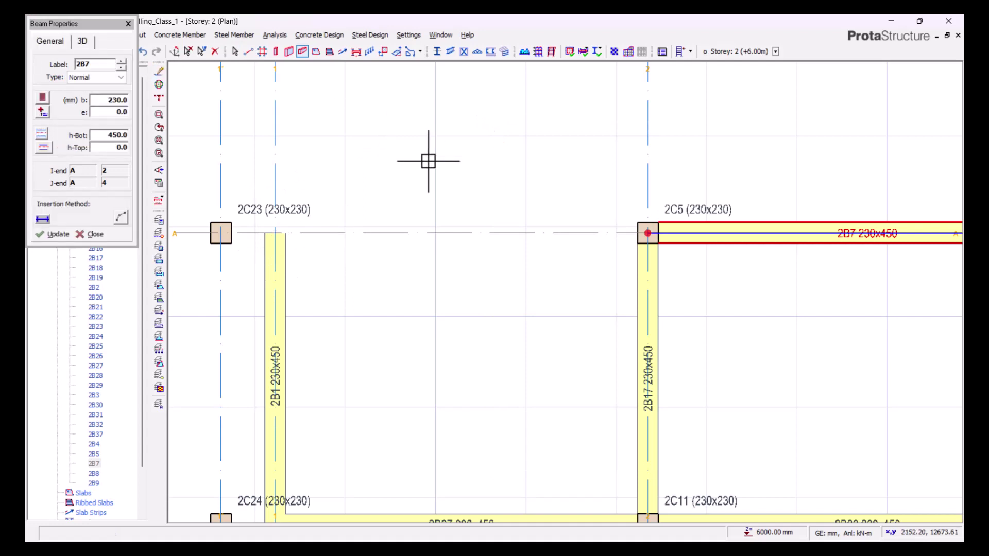
click(647, 234)
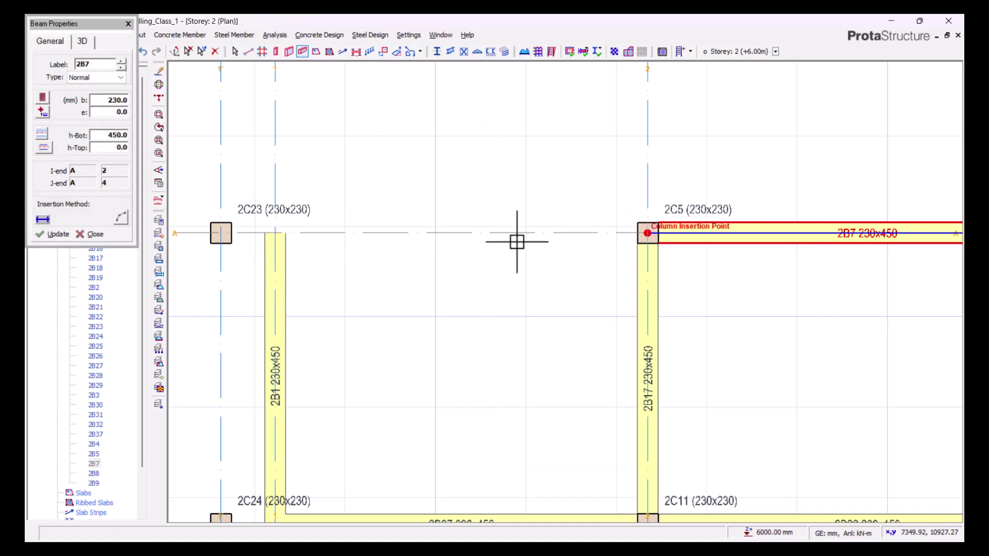
click(221, 234)
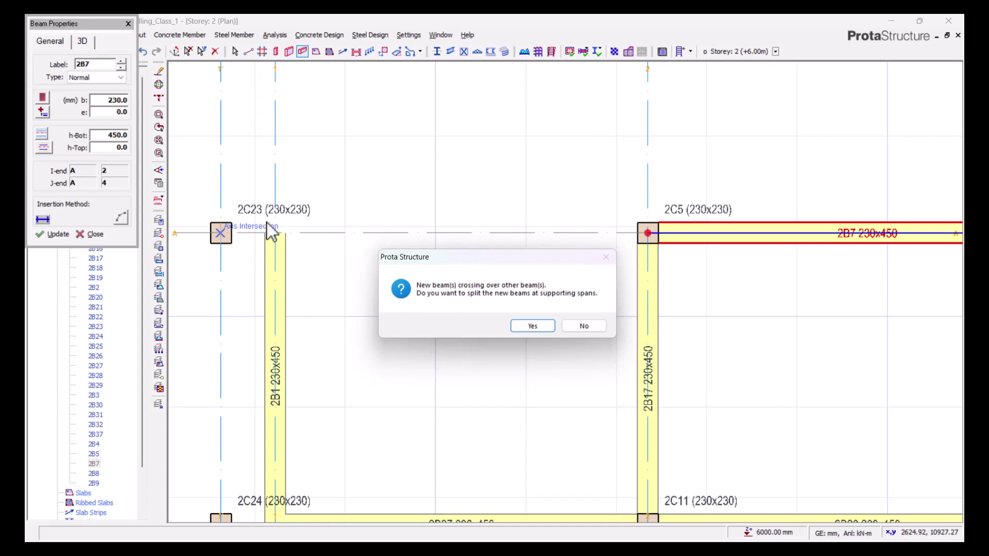
click(584, 326)
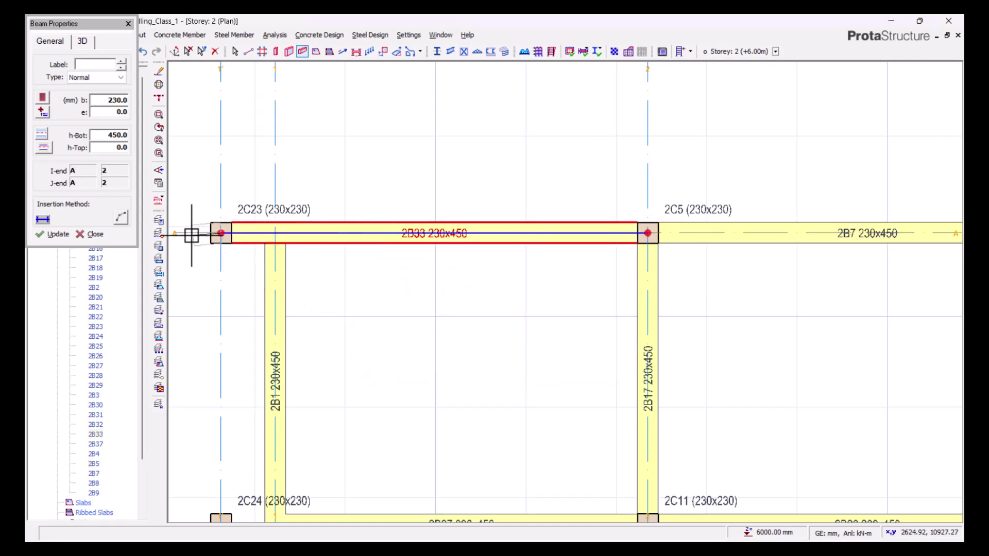
scroll(459, 175, down, 1)
key(Escape)
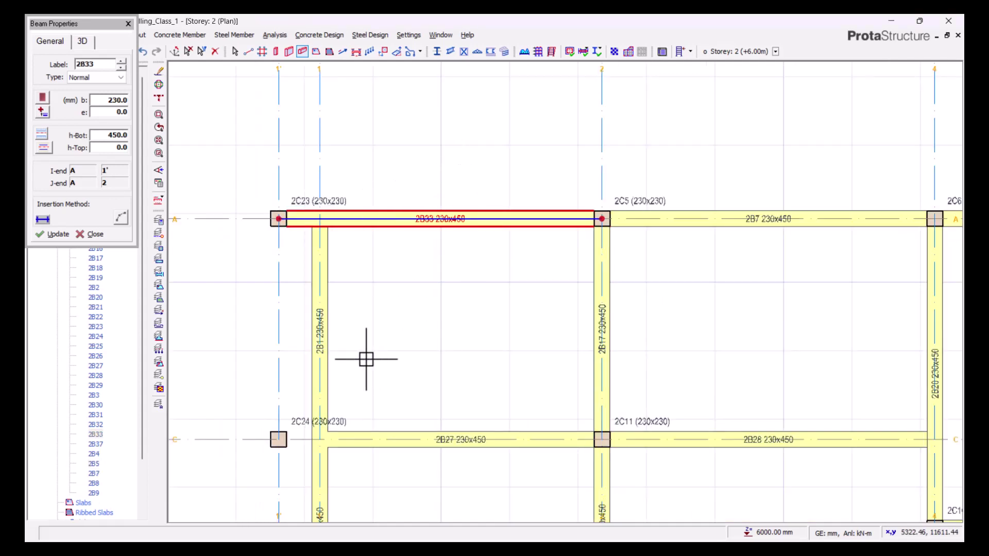
middle_drag(366, 359, 538, 276)
key(Escape)
Delete the axis C beam between axes 1 and 2 and the axis 1 beam between axes A and C.
click(570, 362)
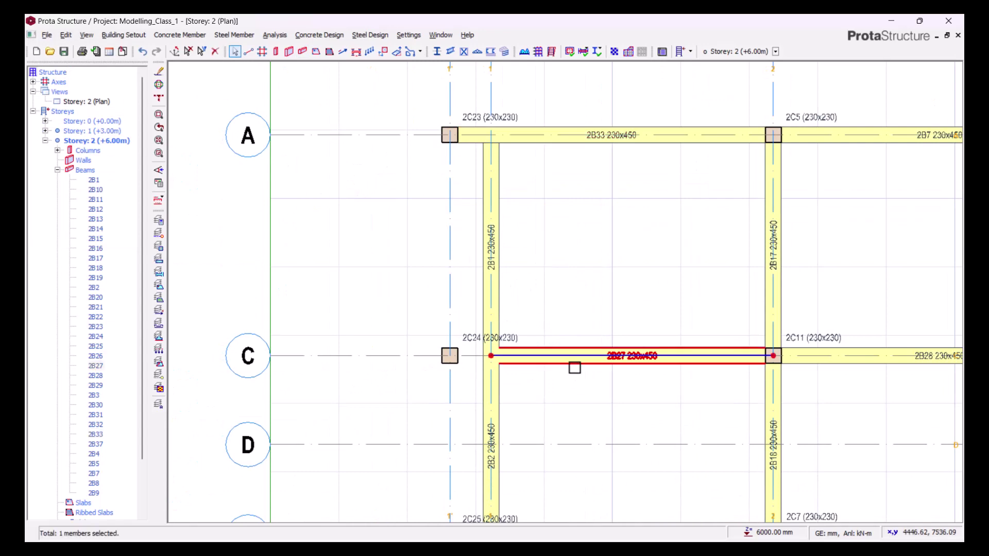
key(Delete)
scroll(549, 299, down, 2)
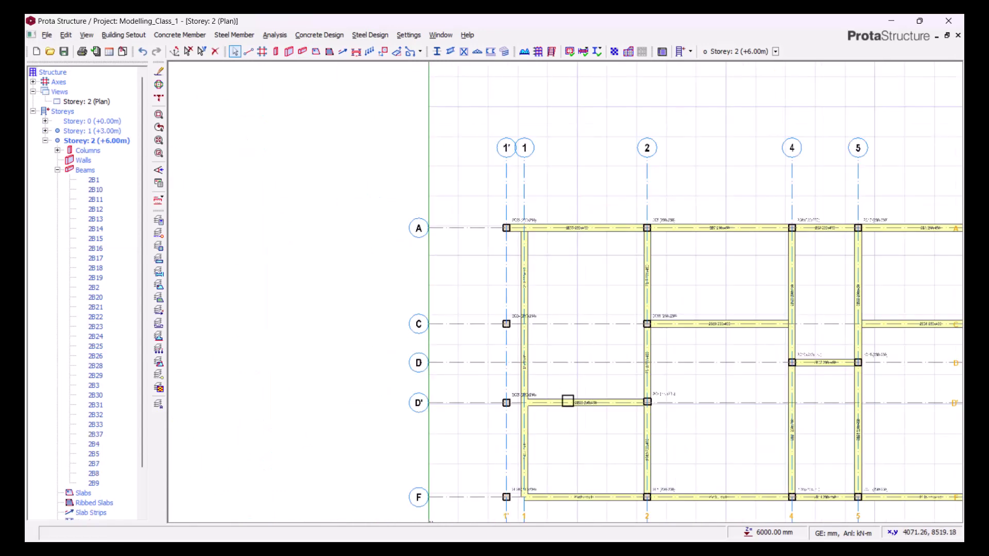
scroll(569, 404, up, 1)
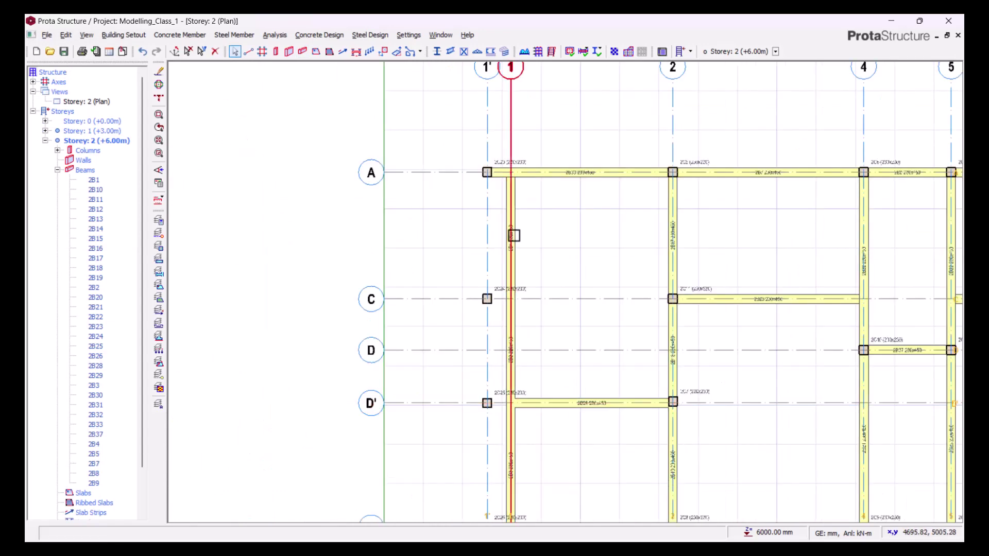
click(515, 287)
key(Delete)
Delete the remaining axis 1 beams between axes C and D' and between D' and F.
scroll(517, 302, up, 2)
click(515, 312)
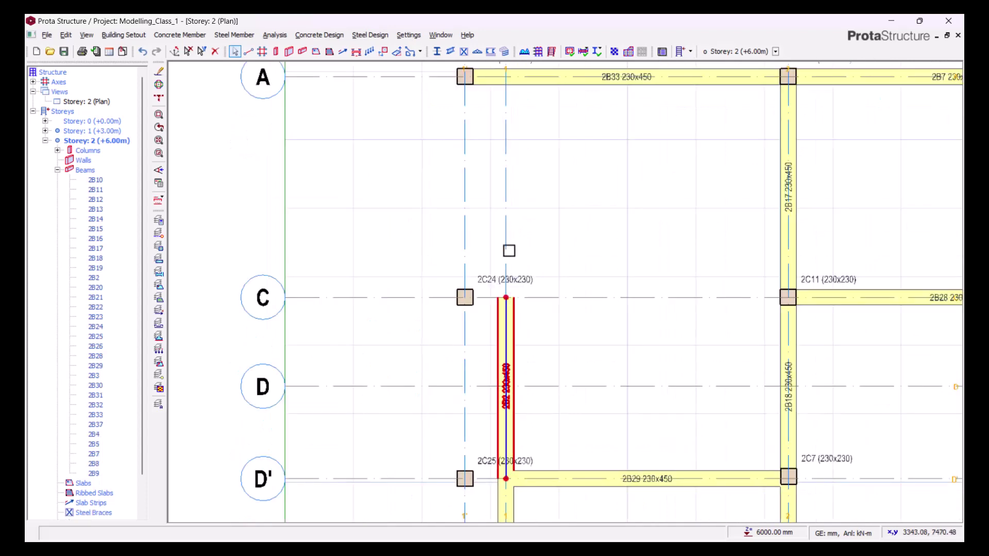
key(Delete)
scroll(510, 309, down, 2)
scroll(514, 380, up, 1)
click(513, 369)
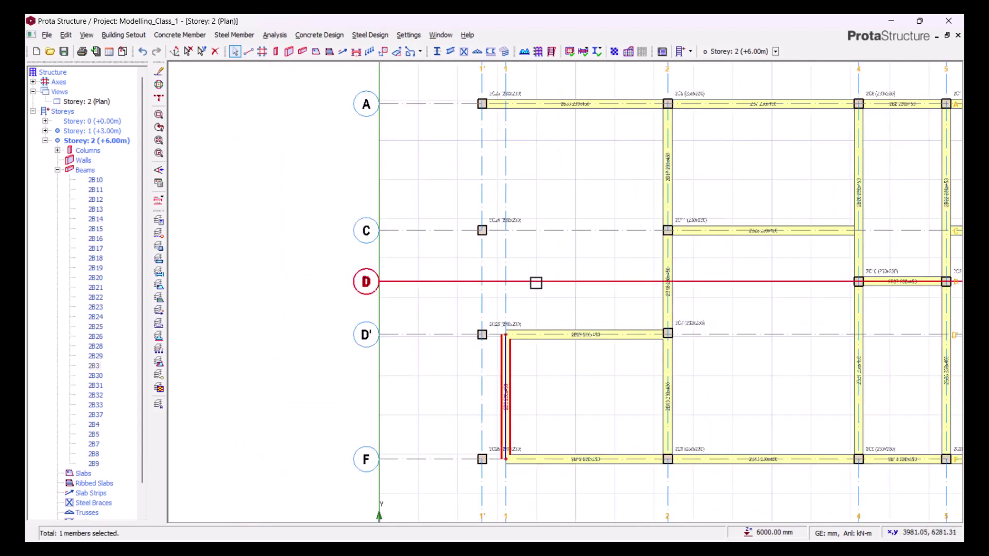
key(Delete)
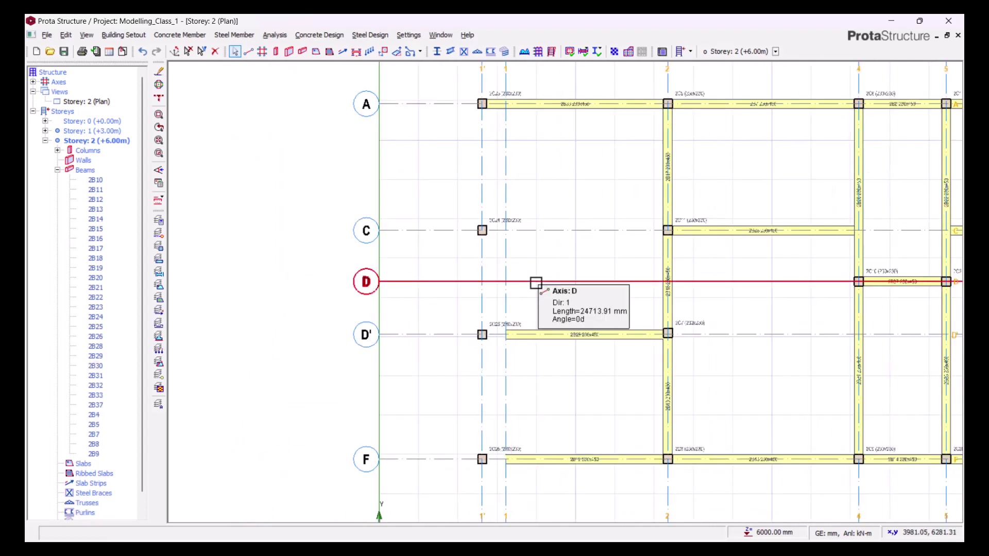
Delete the axis D' and axis F beams between axes 1 and 2.
click(551, 335)
key(Delete)
click(567, 455)
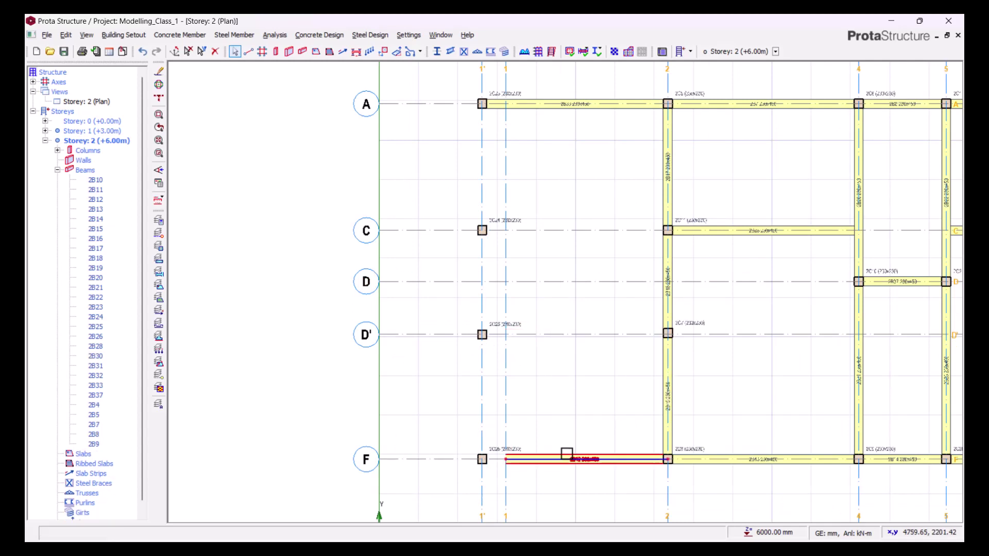
key(Delete)
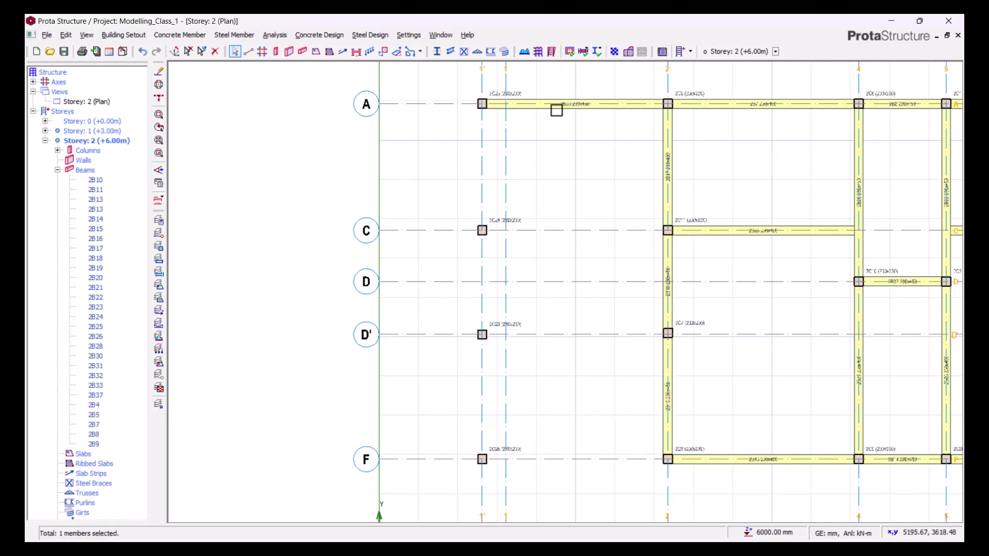
Insert a beam on axis C from axis 2 to axis 1', reusing the 230x450 section of the axis A beam.
click(556, 103)
right_click(565, 90)
click(592, 96)
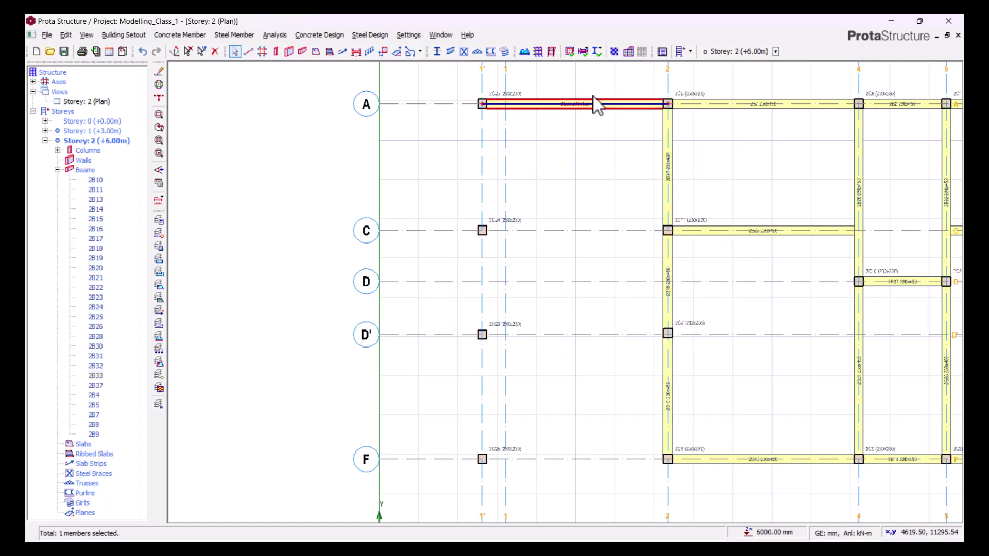
scroll(567, 162, up, 2)
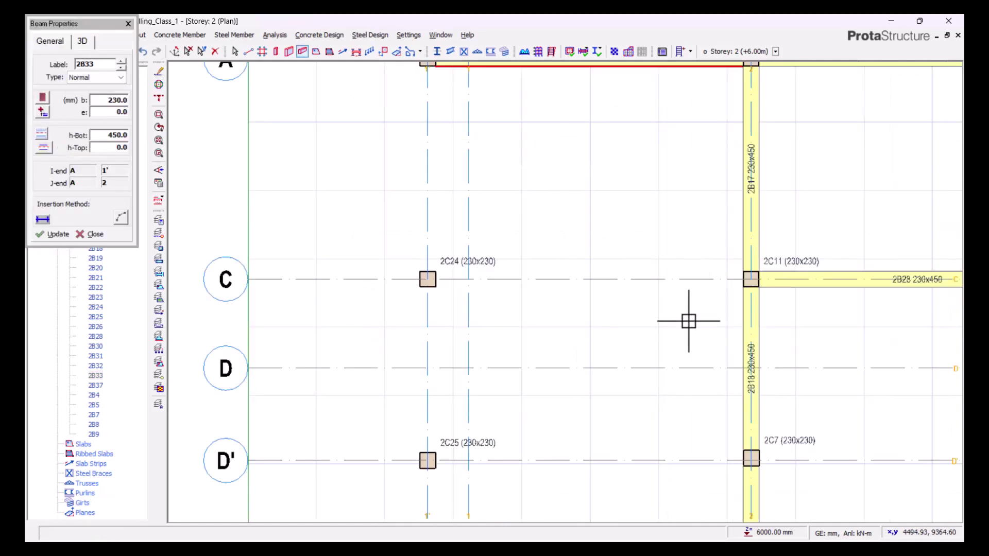
click(750, 279)
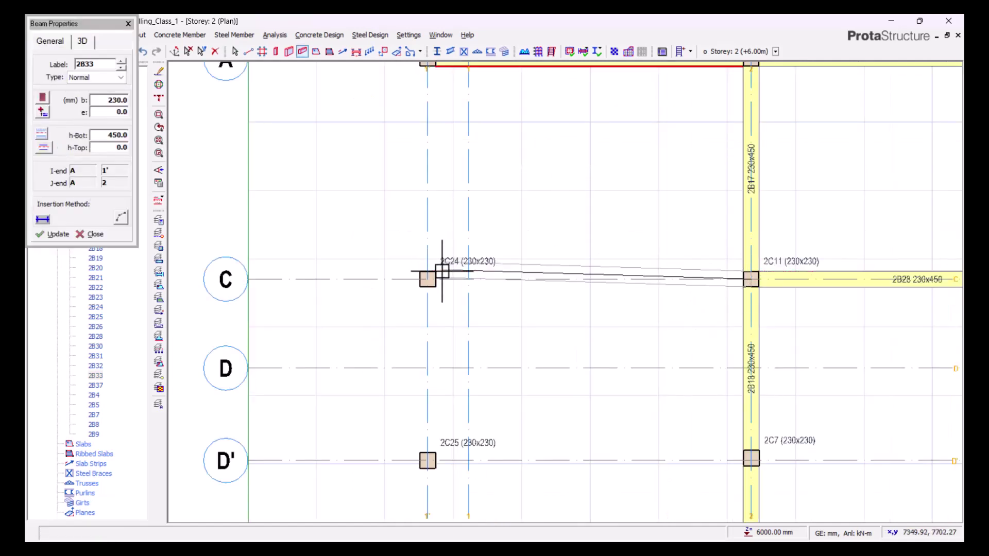
click(427, 279)
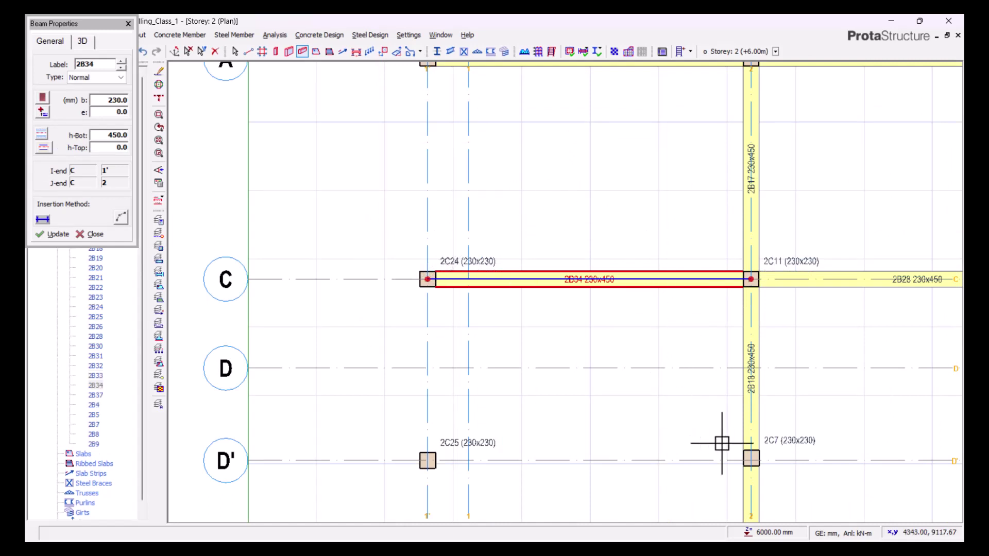
Insert 230x450 beams on axes D' and F, each running from the axis 2 column to the axis 1' column.
click(751, 459)
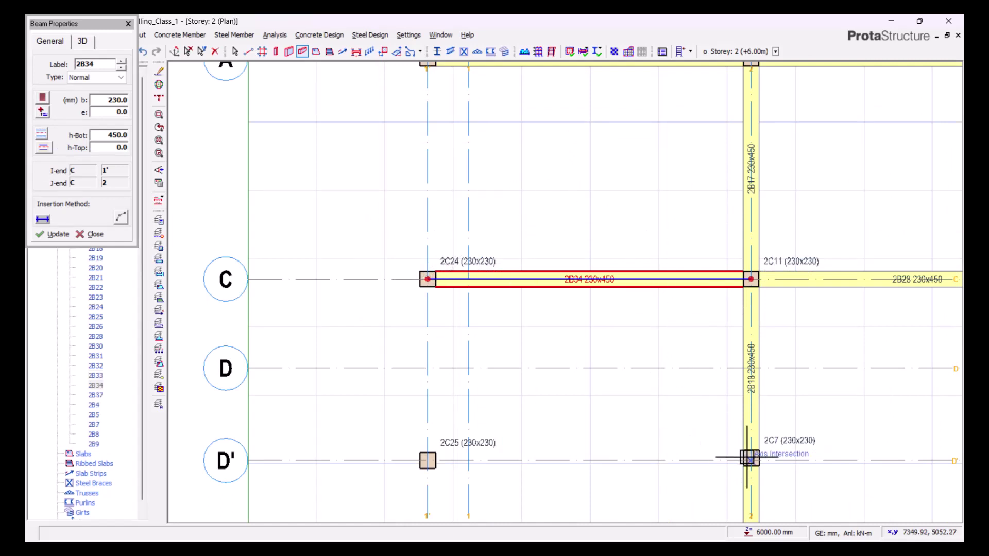
click(428, 460)
scroll(596, 216, down, 2)
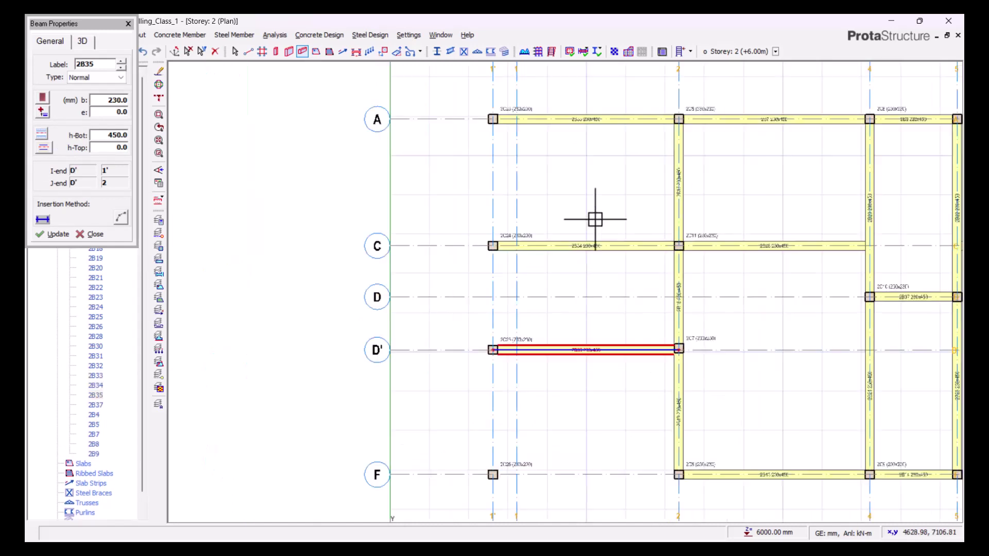
scroll(680, 473, up, 2)
click(679, 474)
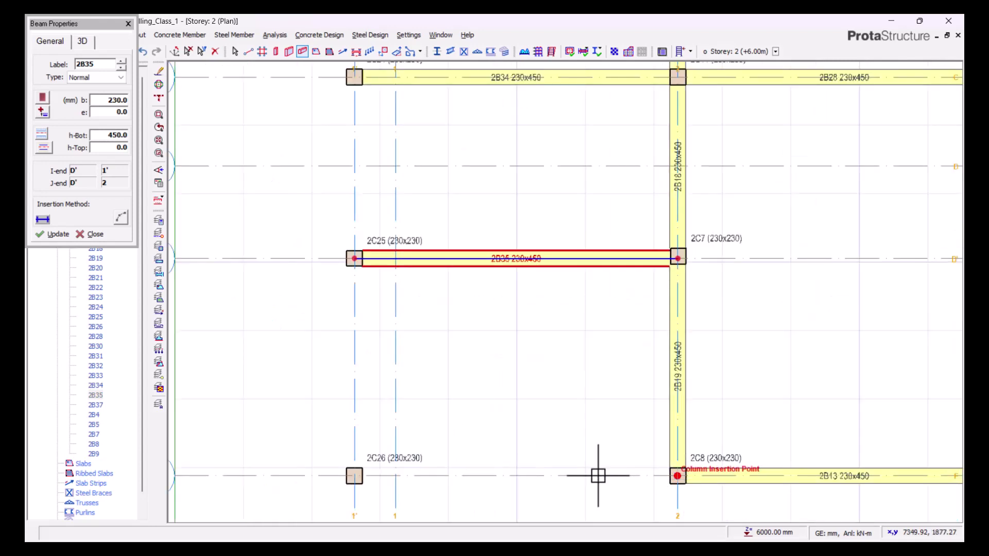
click(354, 474)
scroll(561, 364, down, 1)
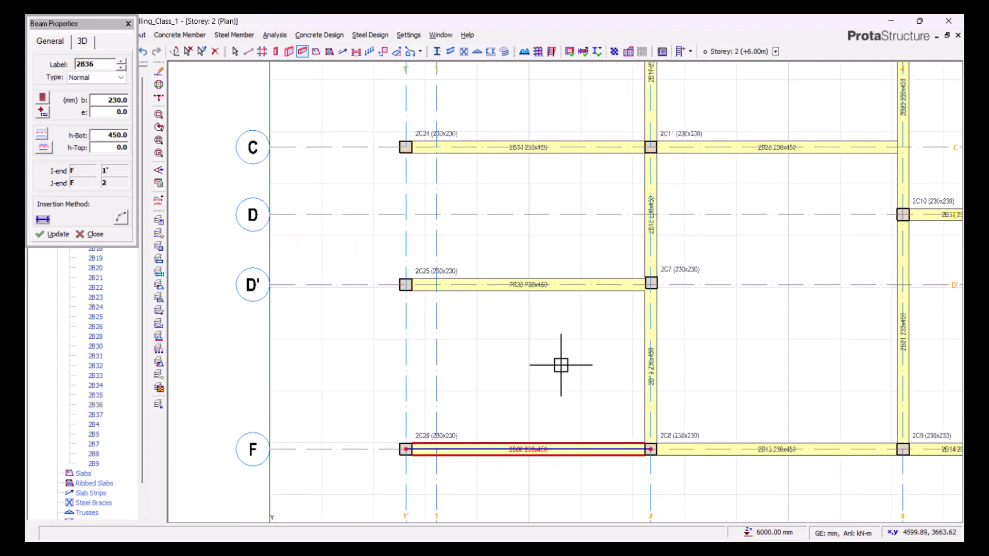
middle_drag(530, 332, 538, 474)
scroll(381, 126, up, 1)
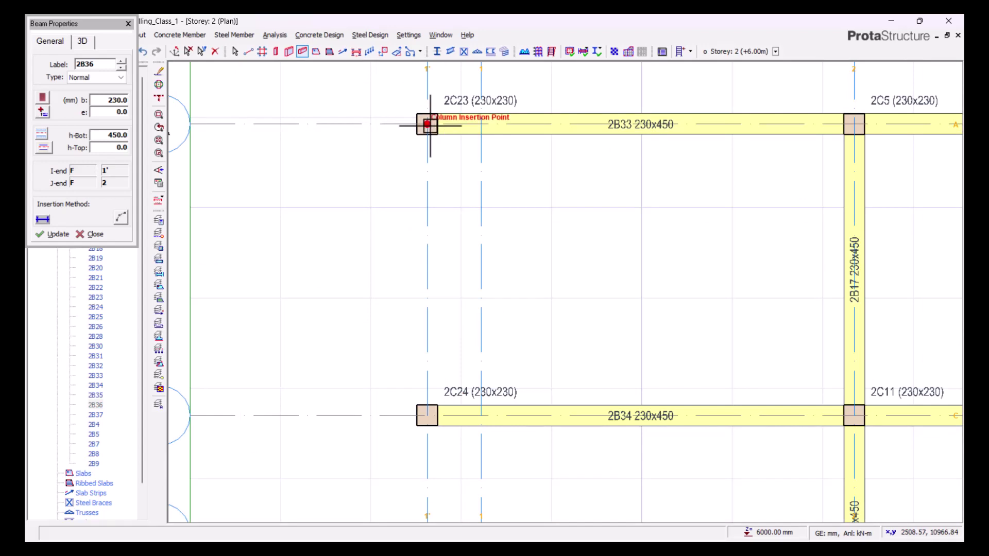
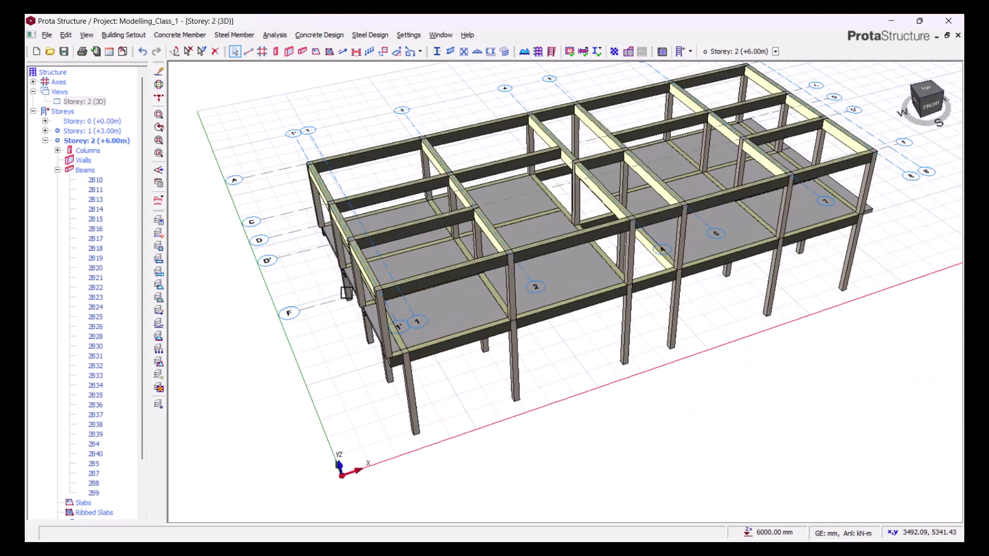
Inspect the axis 1' beams and columns of Storey 2 in 3D, and return the storey to plan view.
scroll(327, 288, down, 10)
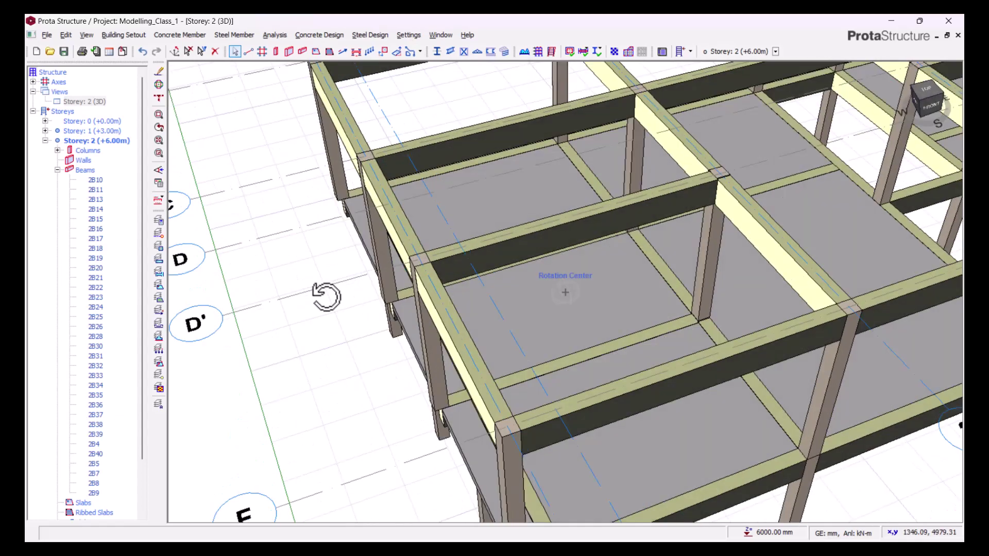
scroll(269, 155, up, 3)
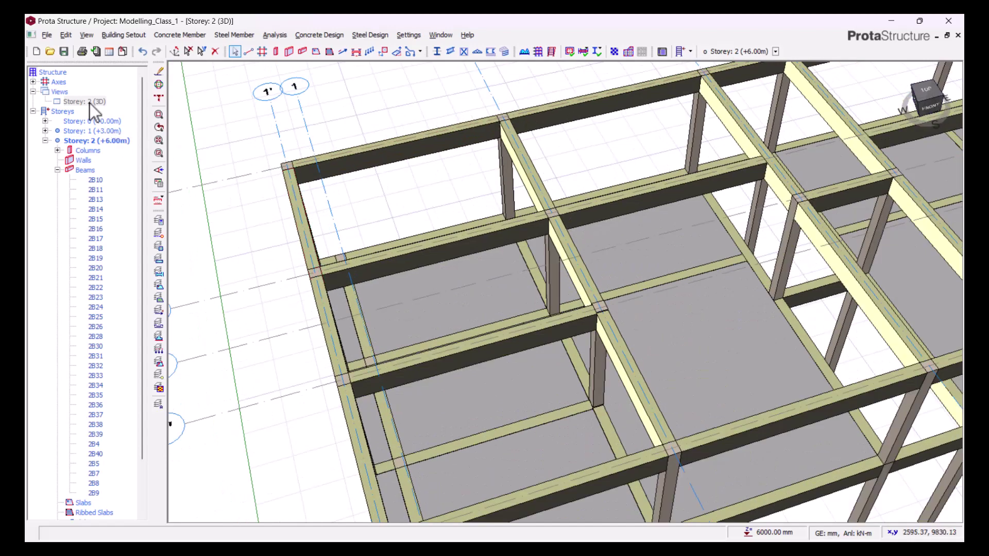
right_click(90, 103)
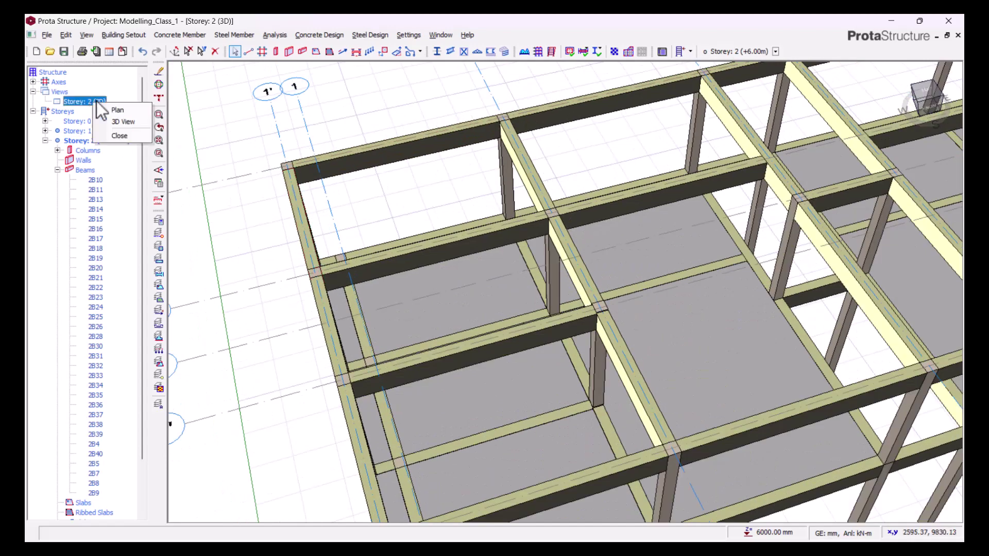
click(122, 111)
Examine the Storey 2 plan around axes 8 and 8', especially the corner column and beams at axis A.
scroll(266, 222, down, 2)
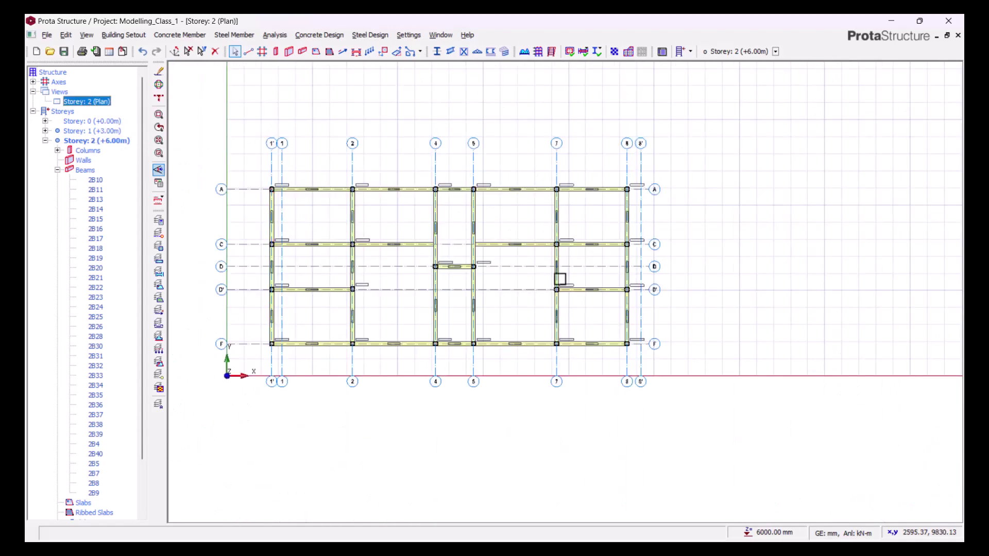
scroll(639, 241, up, 2)
middle_drag(622, 204, 569, 234)
scroll(597, 174, up, 1)
scroll(576, 175, up, 3)
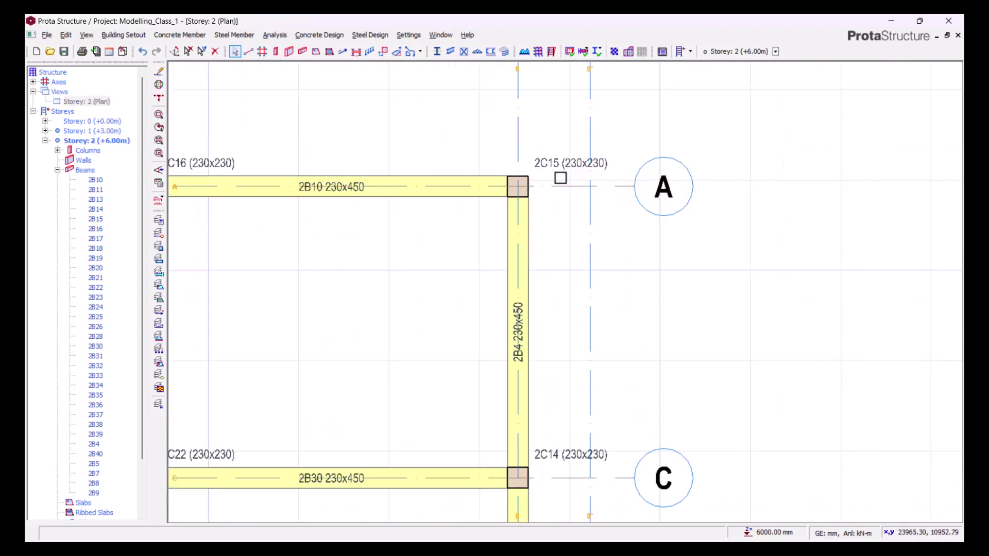
scroll(505, 199, down, 2)
scroll(537, 190, up, 2)
middle_drag(537, 189, 496, 215)
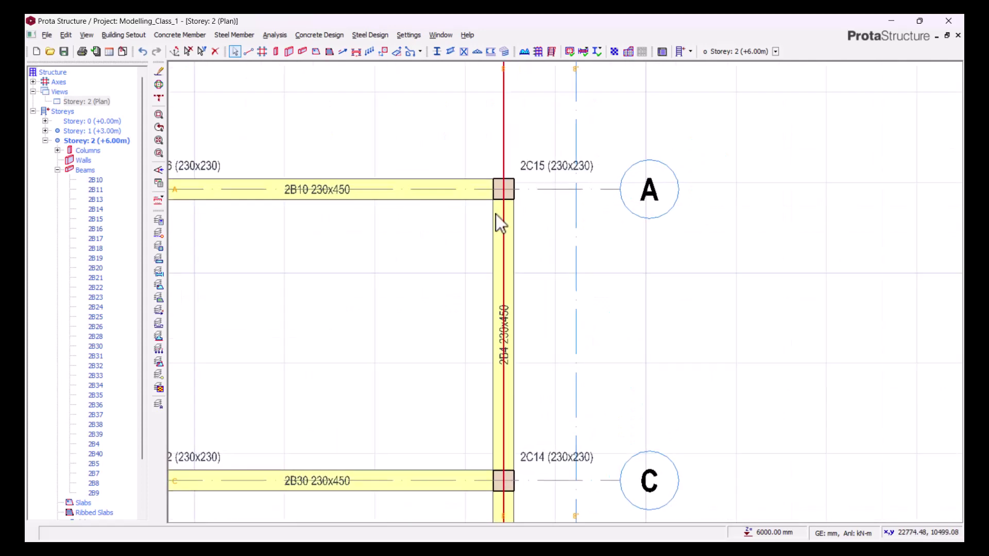
scroll(513, 168, up, 3)
middle_drag(544, 128, 479, 210)
scroll(541, 130, down, 1)
scroll(541, 132, down, 2)
middle_drag(388, 192, 436, 188)
middle_drag(547, 185, 515, 231)
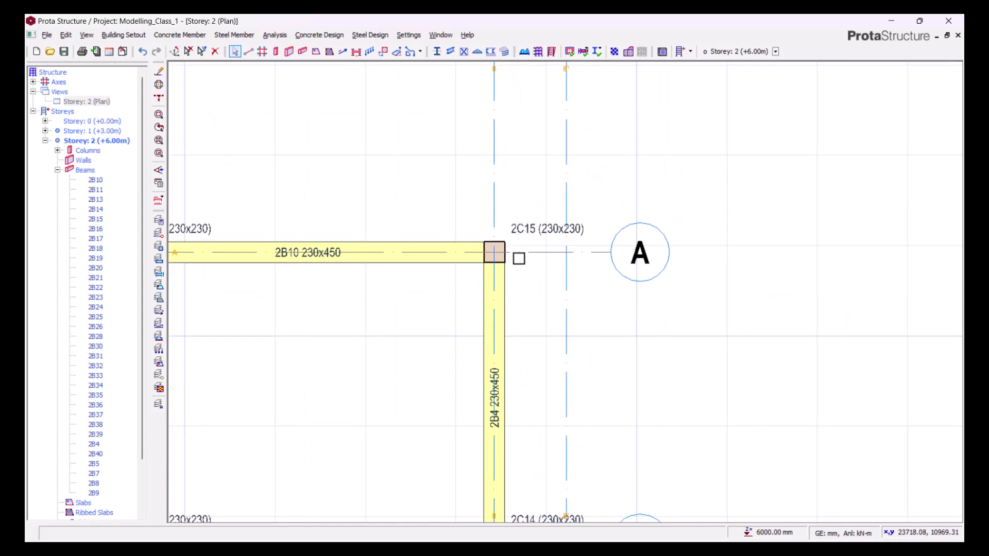
scroll(560, 216, down, 3)
scroll(472, 208, down, 1)
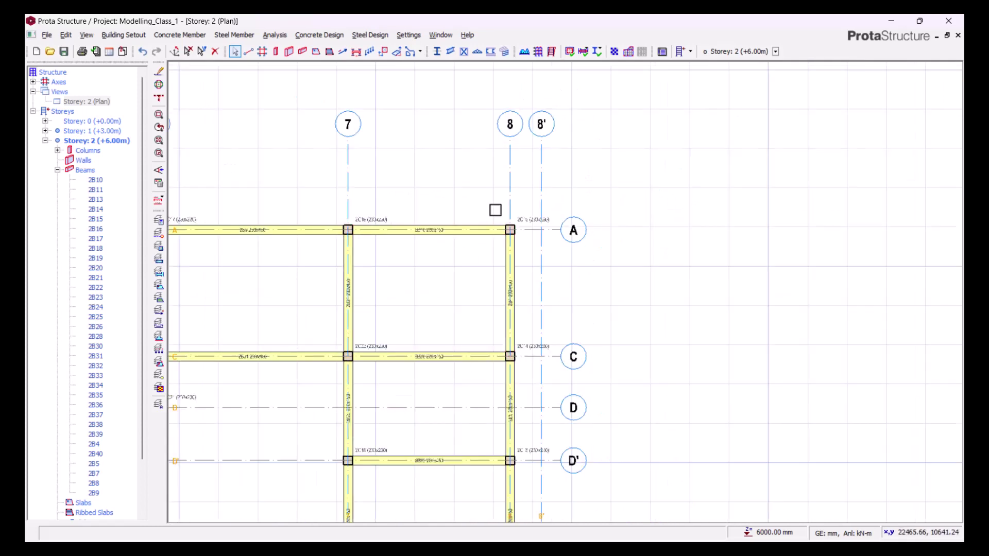
scroll(494, 210, up, 4)
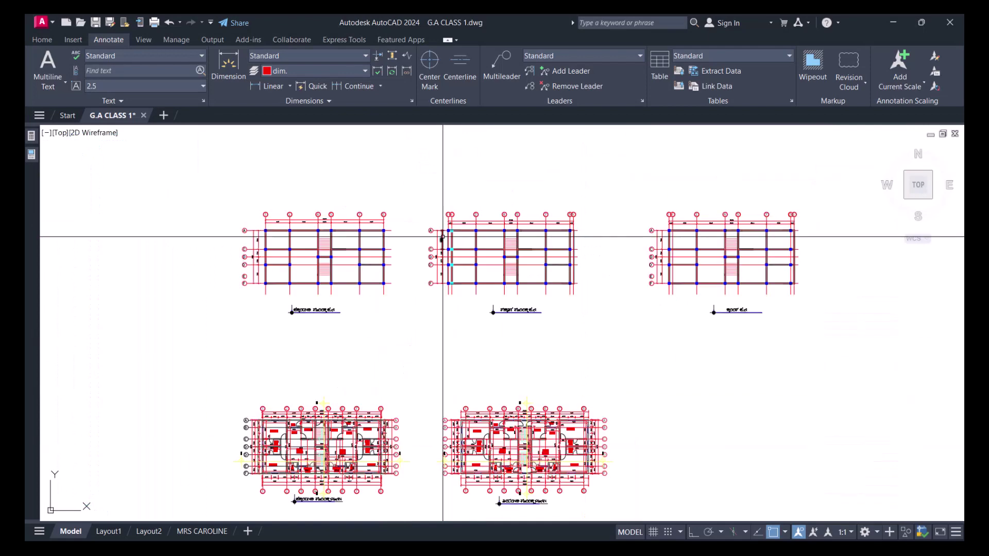
Switch to the G.A CLASS 1 drawing in AutoCAD and offset the elevation's upper-storey left wall line inward.
scroll(490, 349, down, 3)
scroll(499, 331, up, 6)
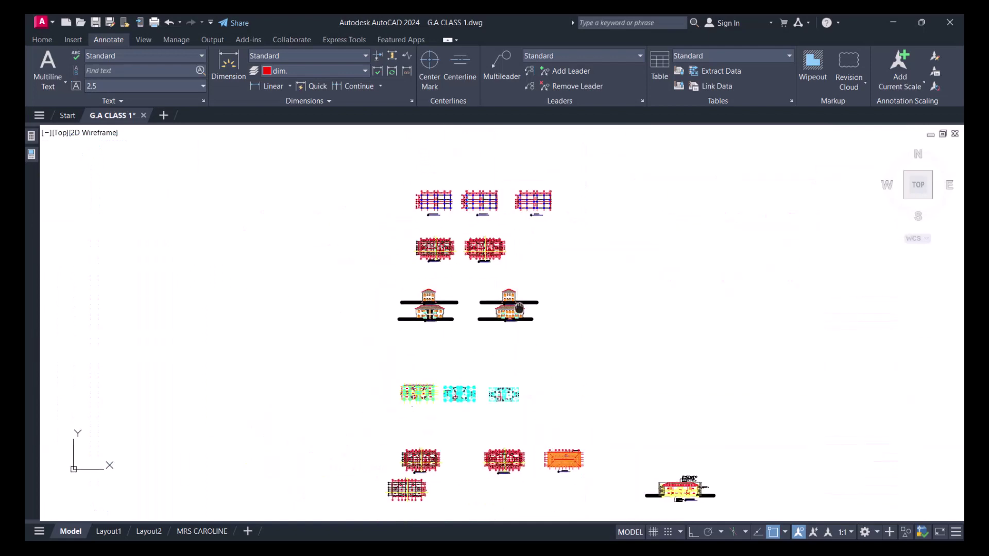
scroll(363, 331, up, 2)
middle_drag(235, 322, 344, 378)
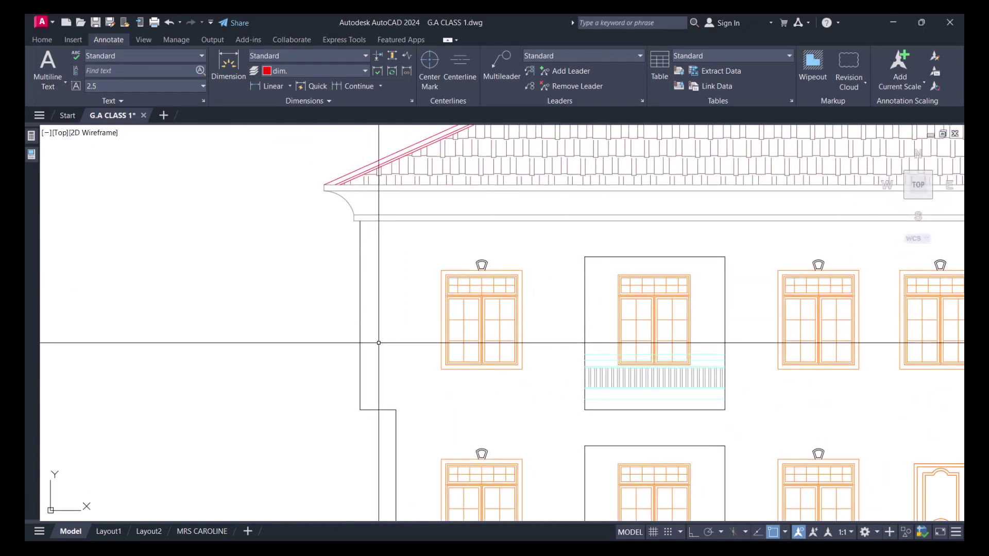
text(o)
key(Return)
text(2)
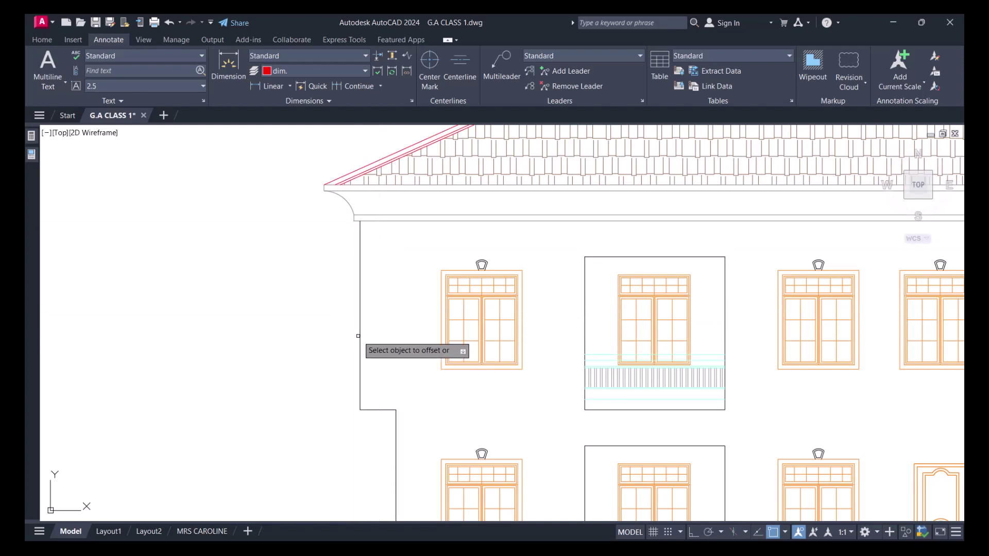
click(361, 344)
click(411, 336)
key(Escape)
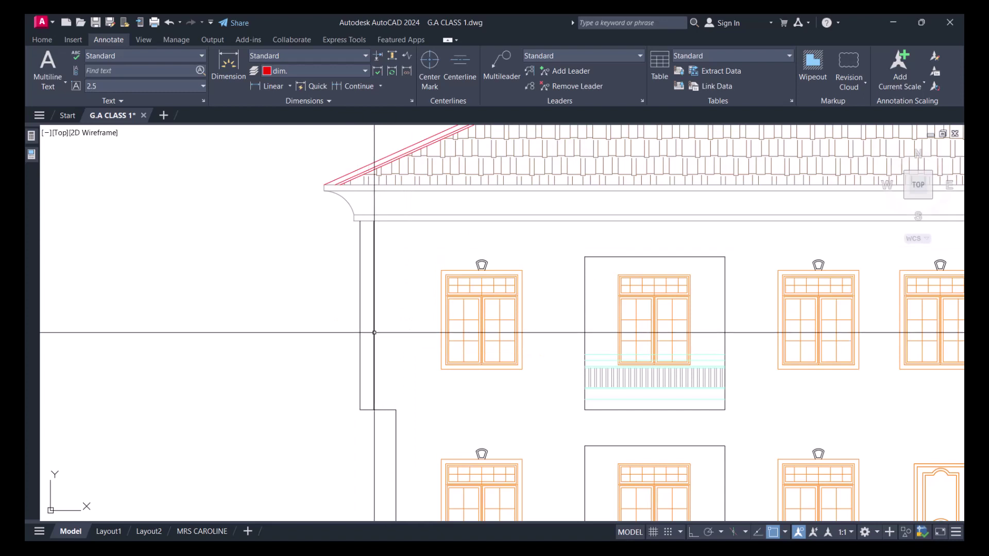
Offset the bottom line of the eaves moulding 300 downward in the elevation.
middle_drag(374, 279, 375, 300)
scroll(376, 301, up, 4)
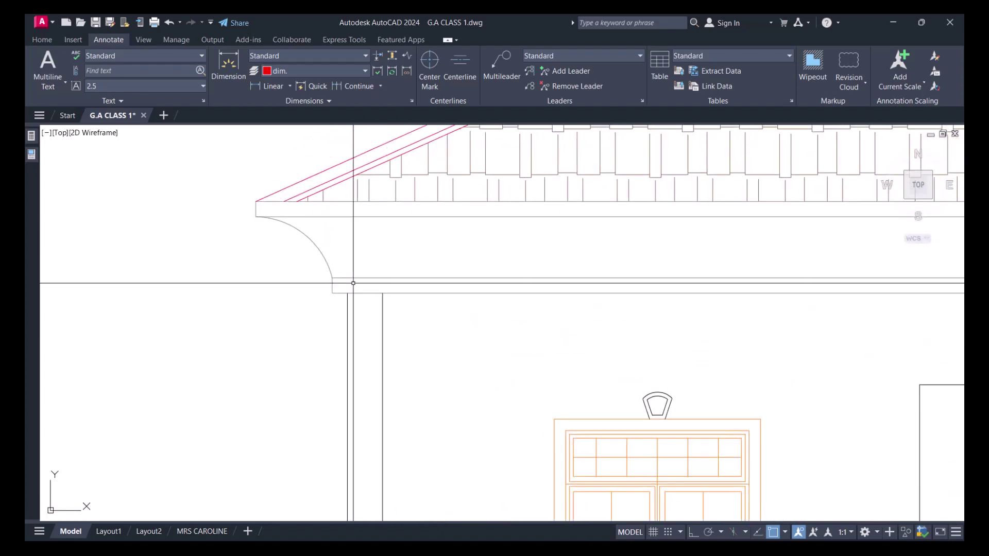
text(o)
key(Return)
text(3)
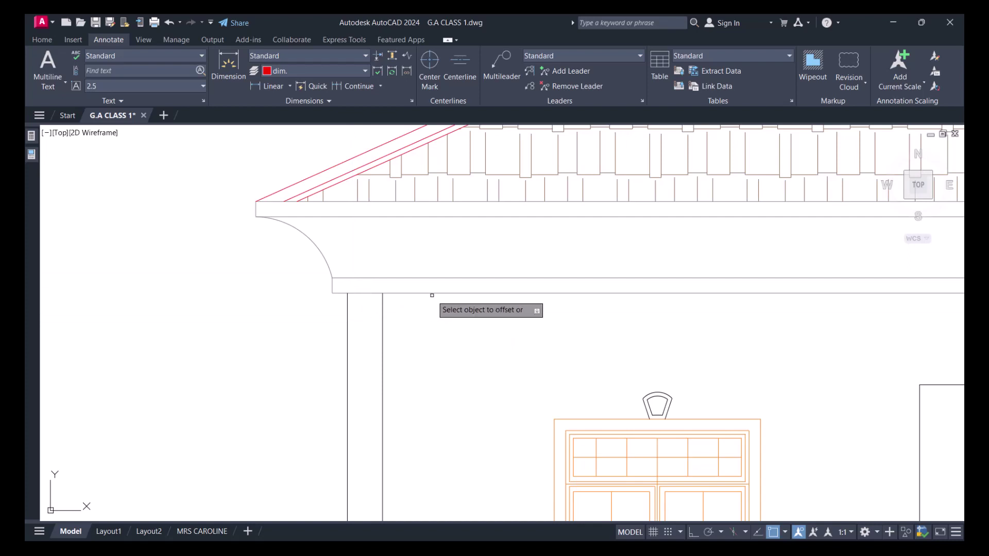
click(437, 293)
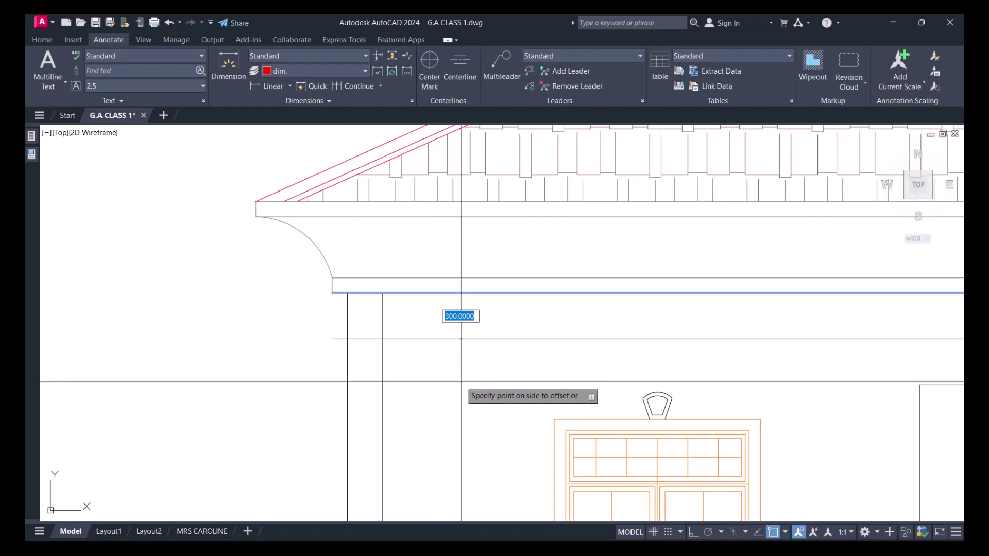
click(469, 316)
Trim the end of the offset eaves line that overhangs the elevation's left outer wall line.
text(tr)
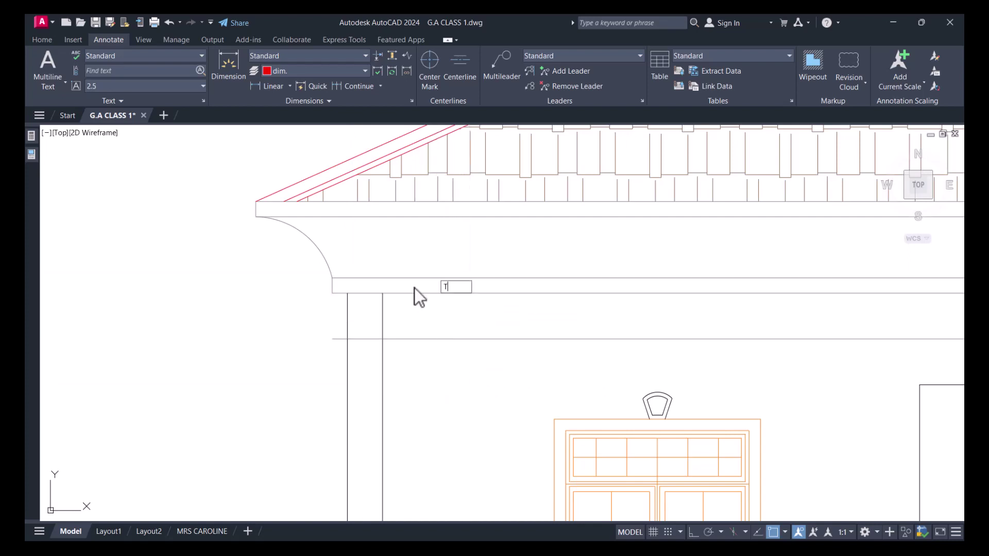
key(Return)
scroll(453, 273, down, 3)
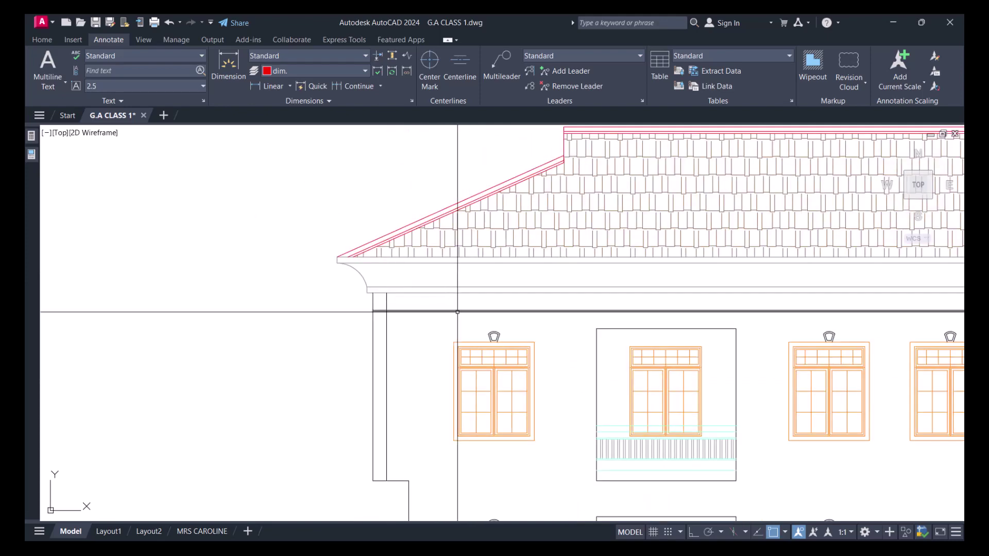
Offset the lower-storey wall line at the right end of the elevation inward.
scroll(379, 262, up, 2)
scroll(379, 262, down, 1)
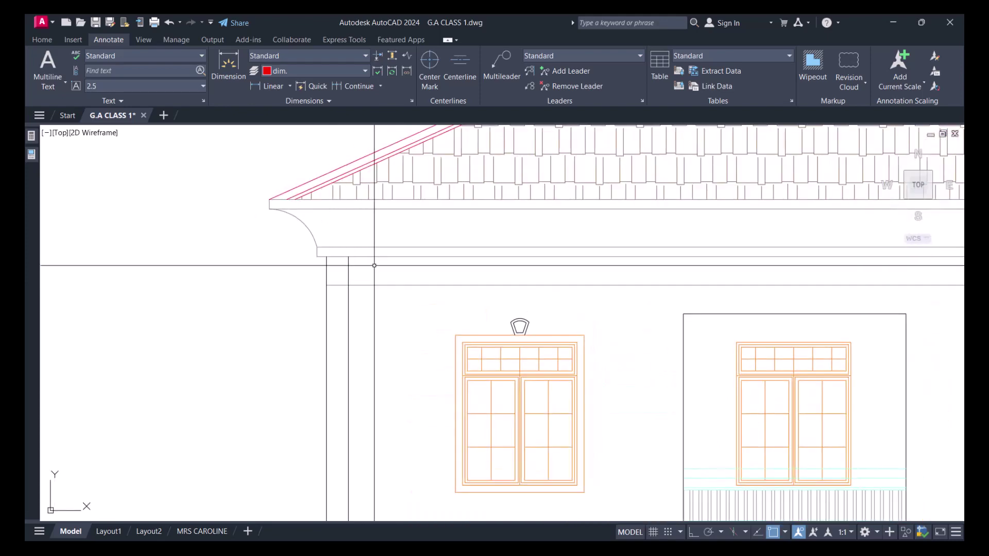
scroll(541, 309, down, 4)
scroll(614, 302, up, 3)
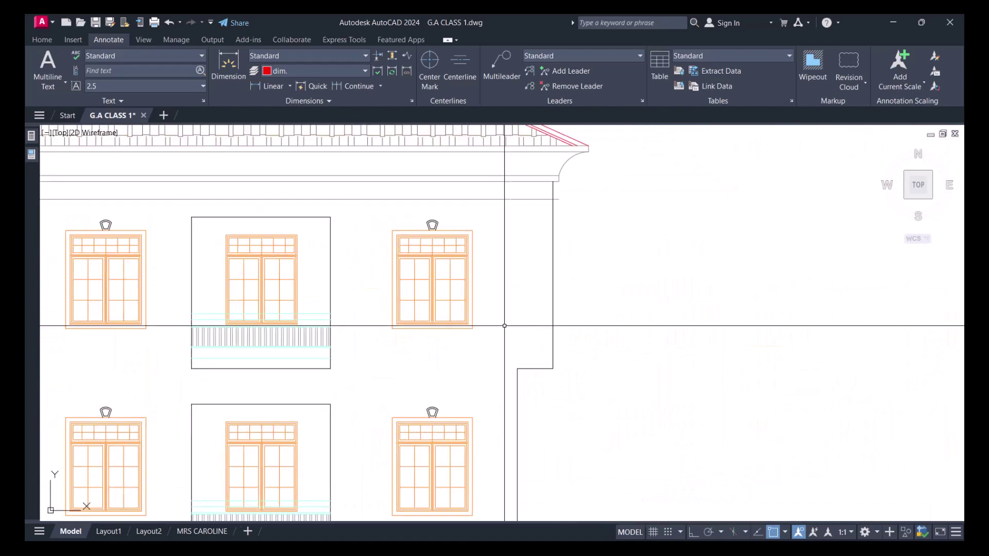
text(o)
key(Return)
key(Return)
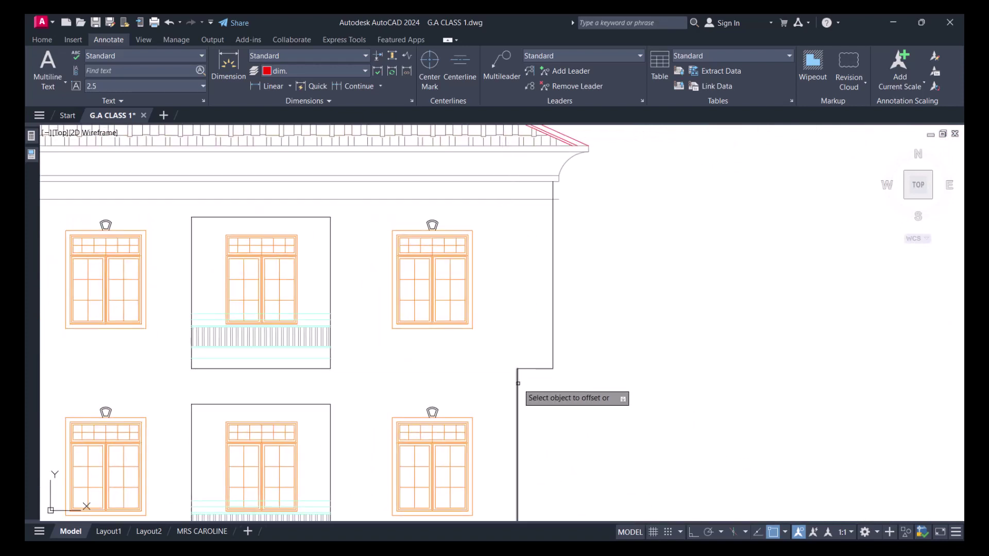
key(Return)
key(Return)
text(20)
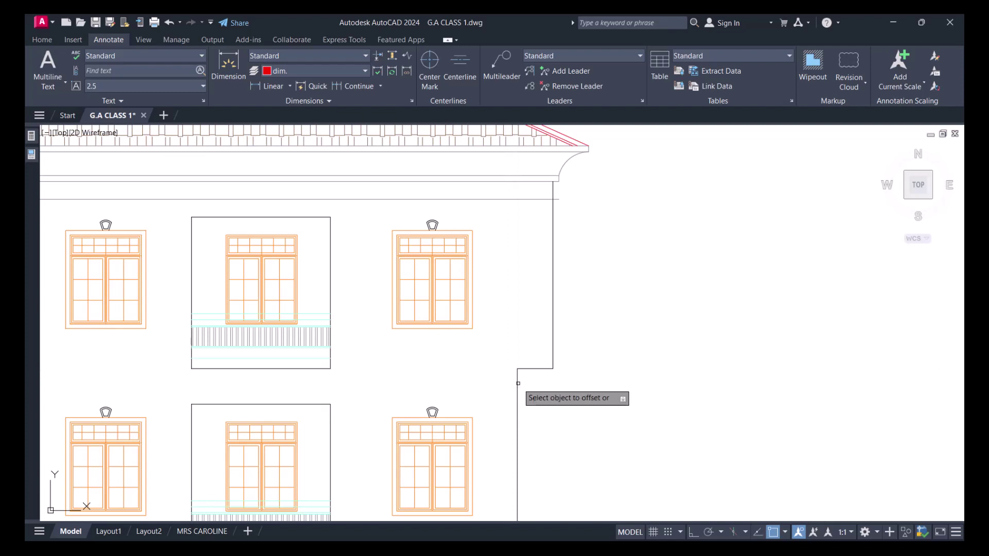
click(517, 383)
click(489, 391)
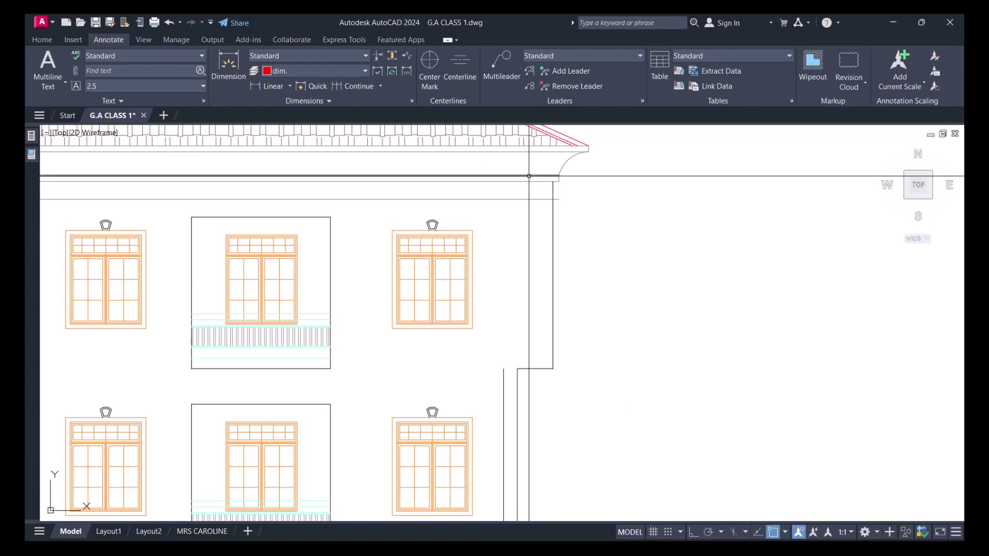
Extend the two column lines at the right end of the elevation up to the offset eaves line.
click(478, 199)
text(e)
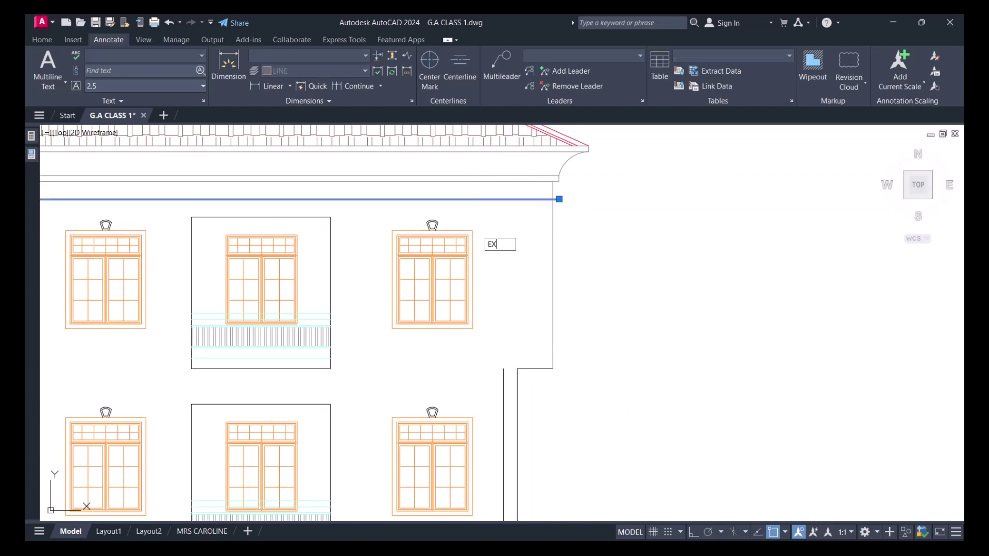
key(Return)
click(536, 402)
click(496, 378)
scroll(553, 192, up, 2)
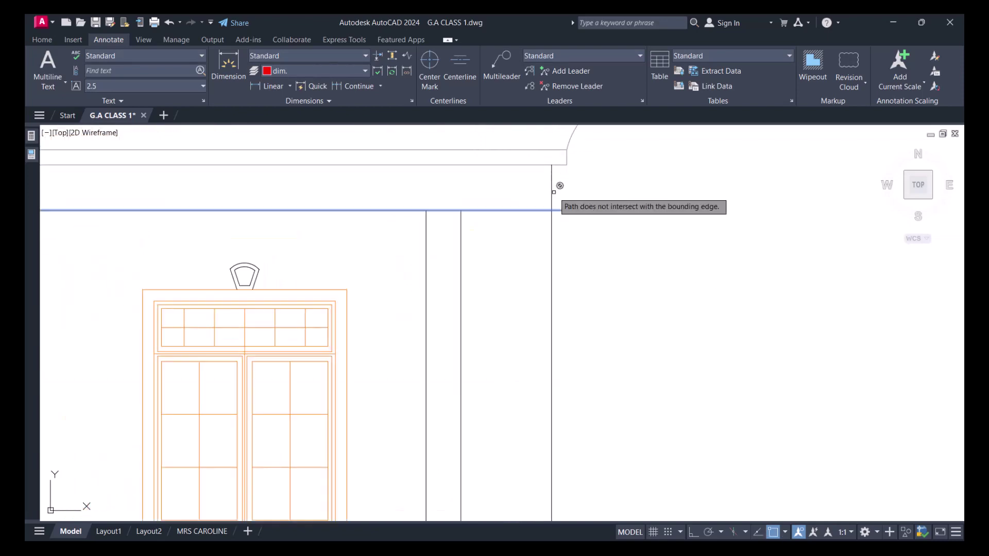
key(Escape)
Trim the end of the offset eaves line that overhangs the elevation's right outer wall line.
middle_drag(498, 251, 549, 274)
text(tr)
key(Return)
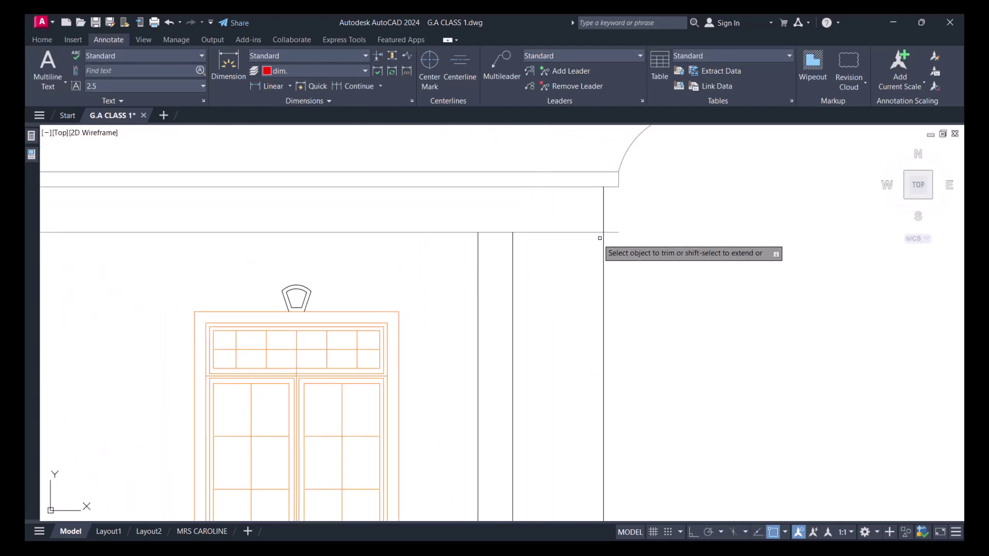
click(611, 232)
key(Escape)
Examine the column outline and the roof beam overhanging it at the right end of the elevation.
scroll(689, 285, down, 2)
middle_drag(636, 401, 654, 321)
middle_drag(662, 419, 634, 360)
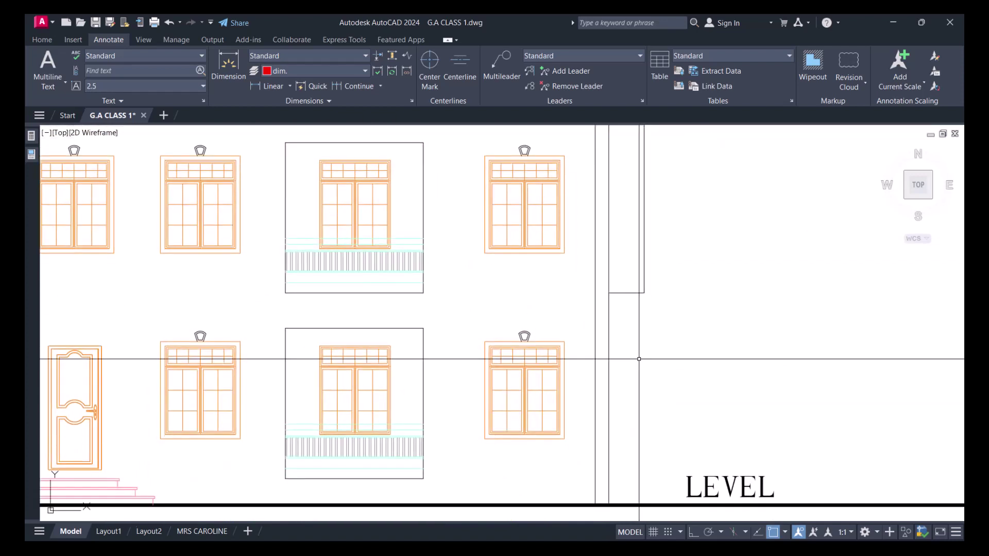
middle_drag(638, 311, 646, 367)
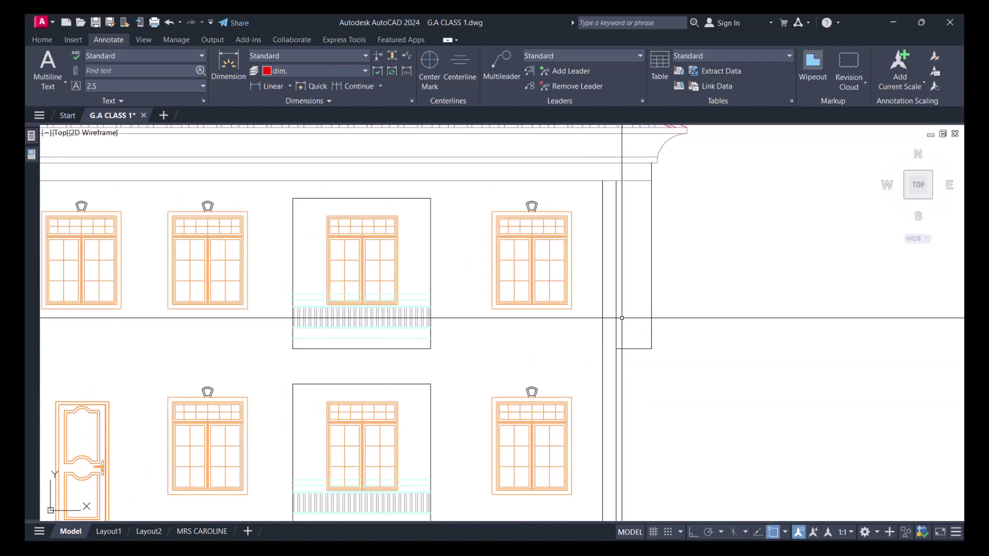
middle_drag(621, 318, 625, 331)
scroll(622, 334, up, 4)
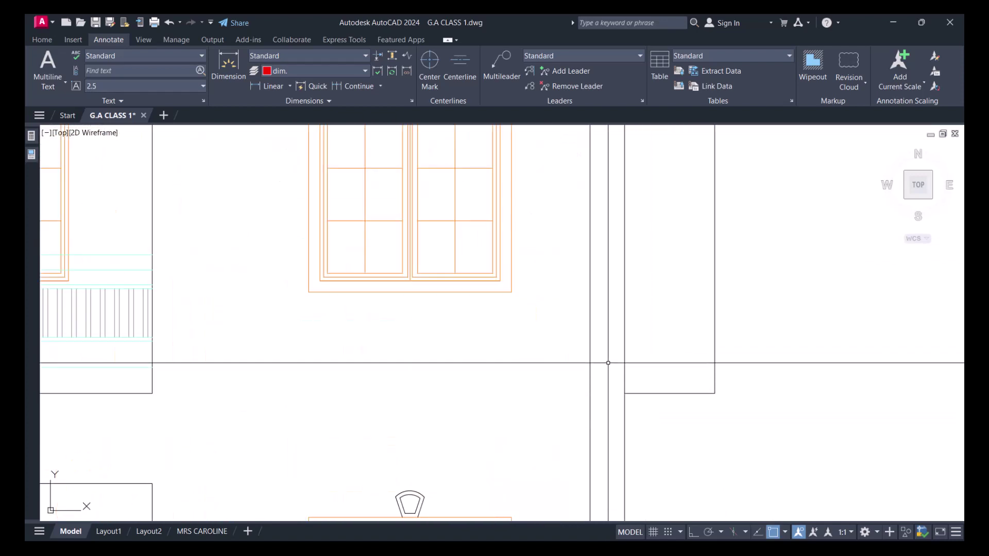
click(602, 355)
key(Escape)
scroll(659, 411, down, 2)
middle_drag(657, 303, 653, 427)
middle_drag(659, 241, 666, 304)
scroll(665, 301, up, 2)
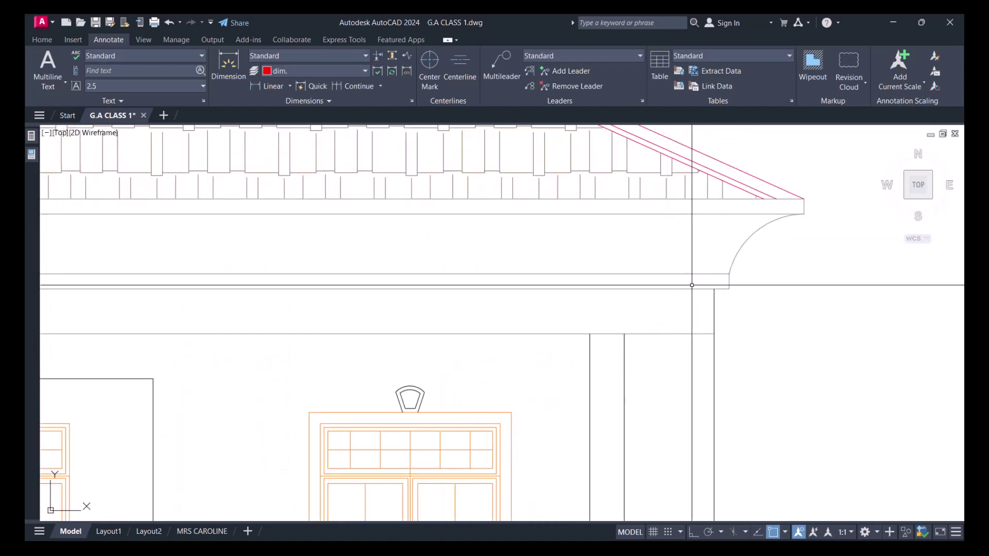
scroll(671, 303, up, 2)
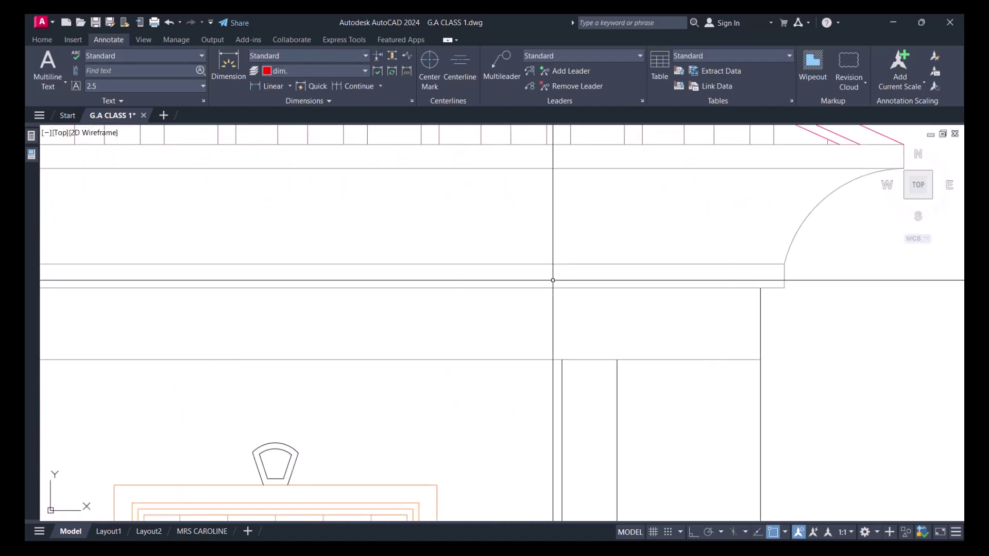
click(550, 280)
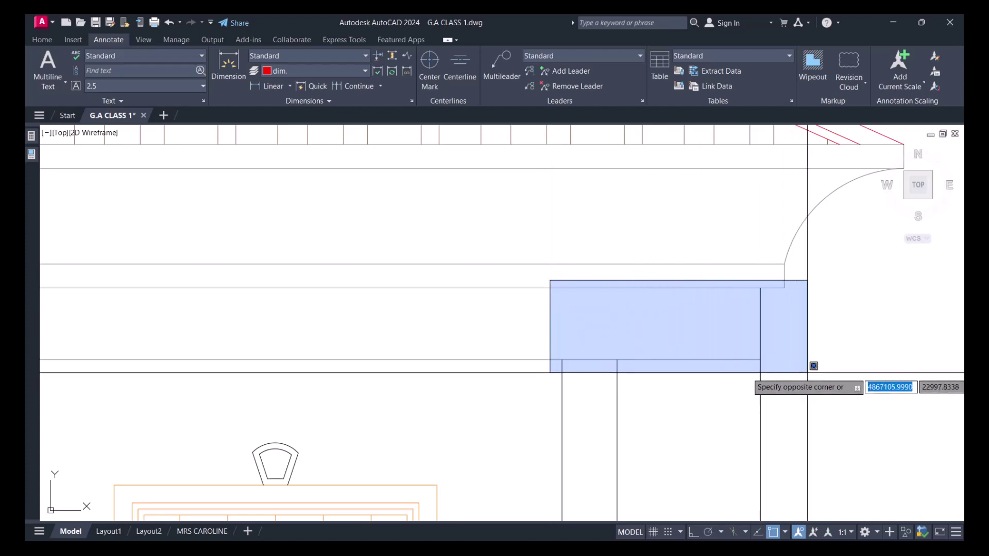
click(771, 358)
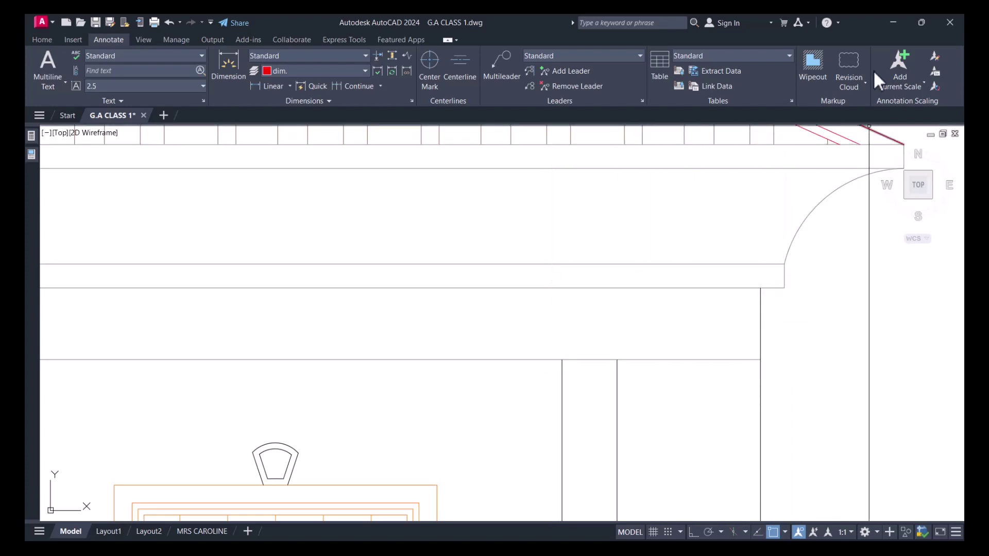
Switch to ProtaStructure and add a 230x450 beam on axis A from axis 8 to 8', reusing the adjacent beam's properties.
click(895, 28)
scroll(572, 269, down, 3)
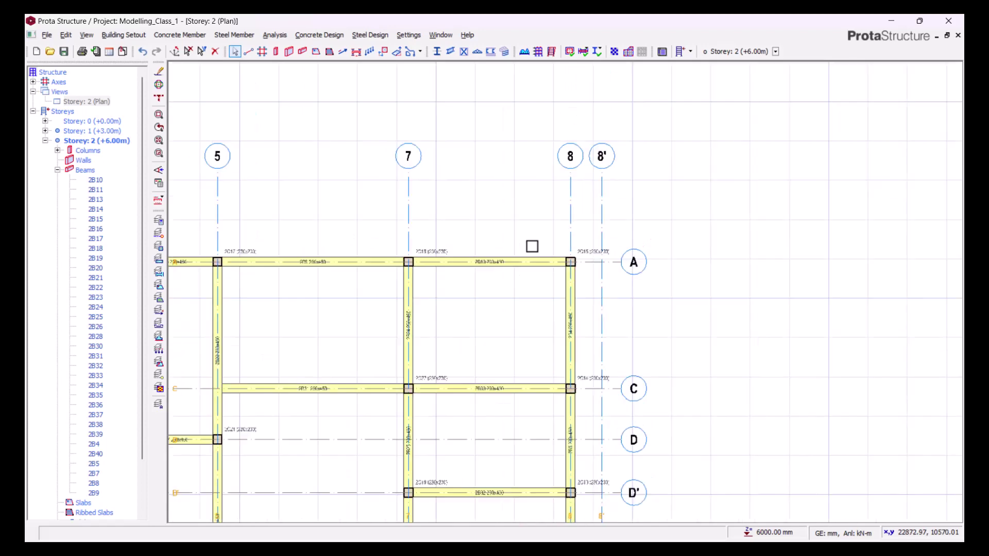
scroll(530, 245, up, 3)
click(528, 270)
right_click(517, 190)
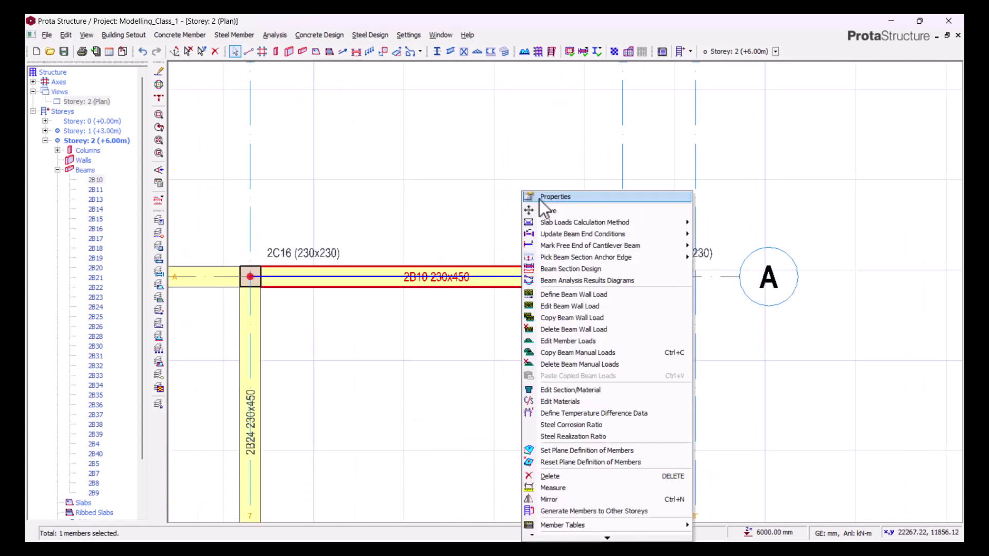
click(542, 198)
scroll(495, 211, down, 3)
scroll(574, 260, up, 5)
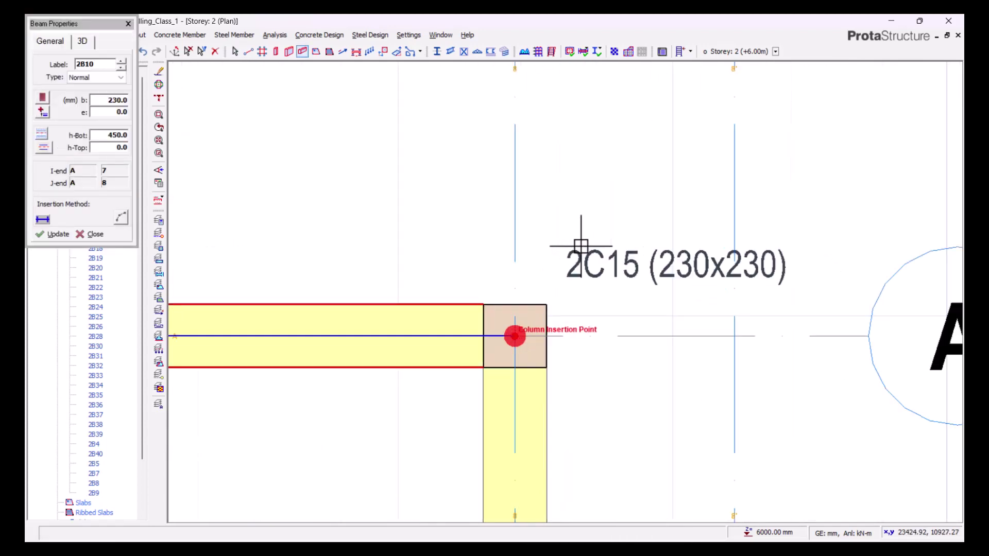
click(513, 337)
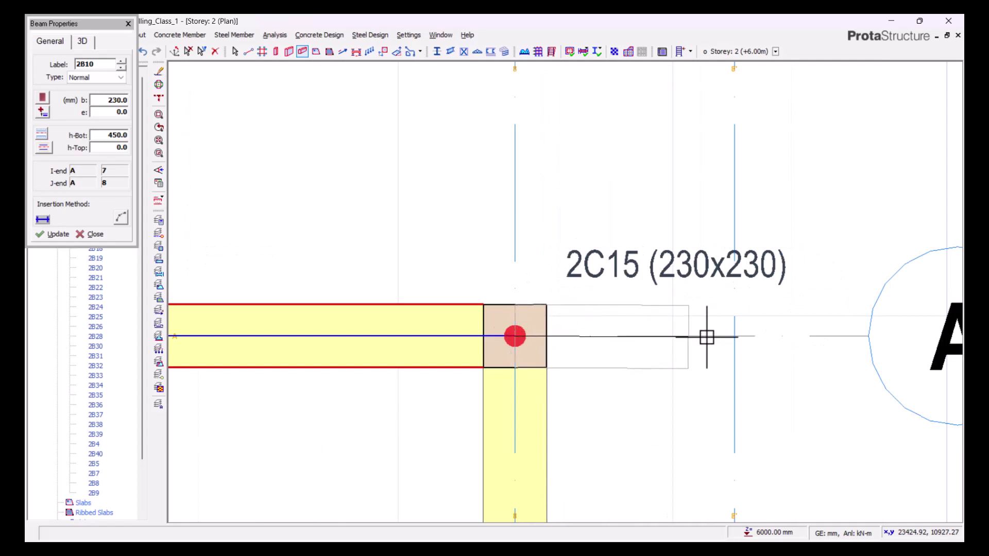
click(734, 335)
scroll(641, 182, down, 5)
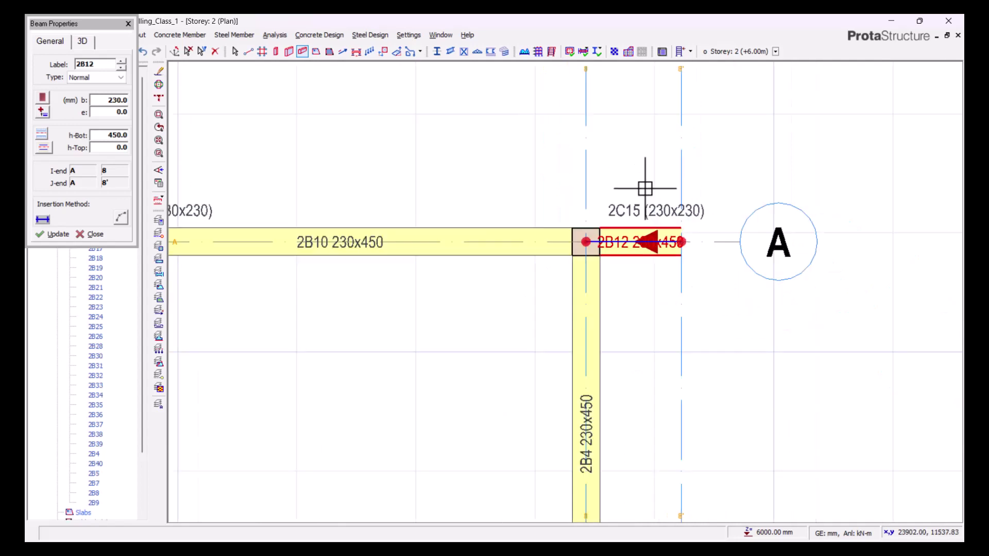
Add 230x450 overhanging beams on axes C and D', each from the axis 8 column to axis 8'.
scroll(594, 382, up, 2)
click(567, 385)
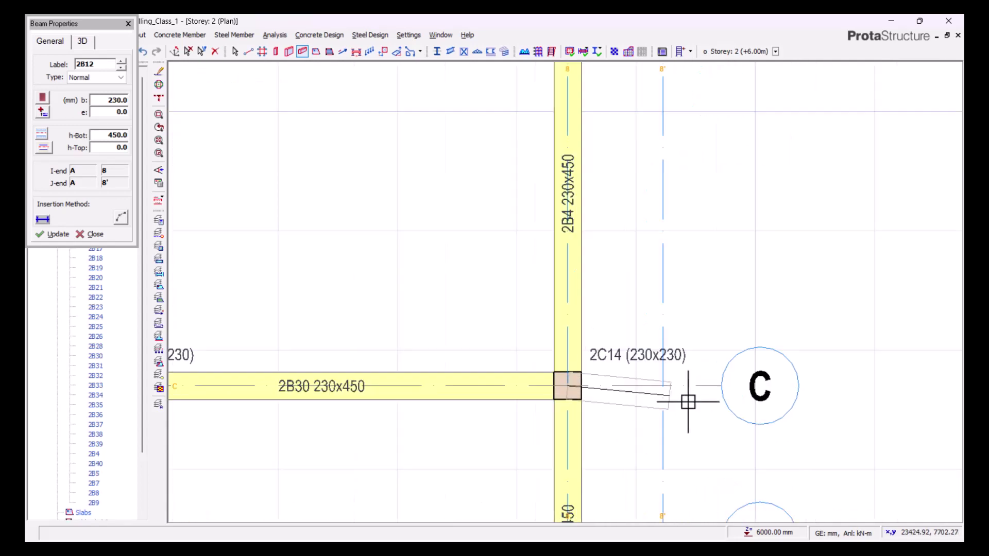
click(663, 386)
scroll(695, 268, down, 4)
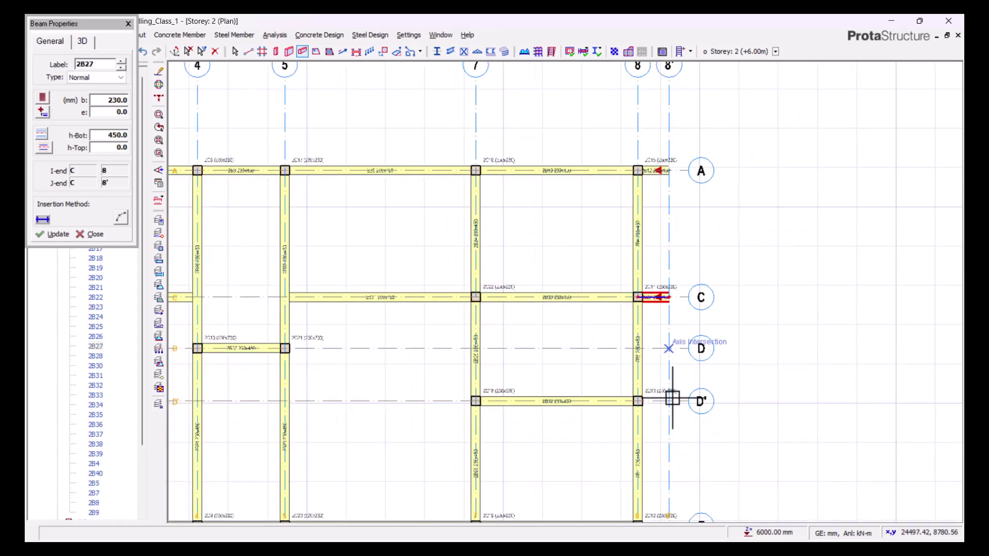
scroll(654, 370, up, 2)
click(624, 375)
click(677, 374)
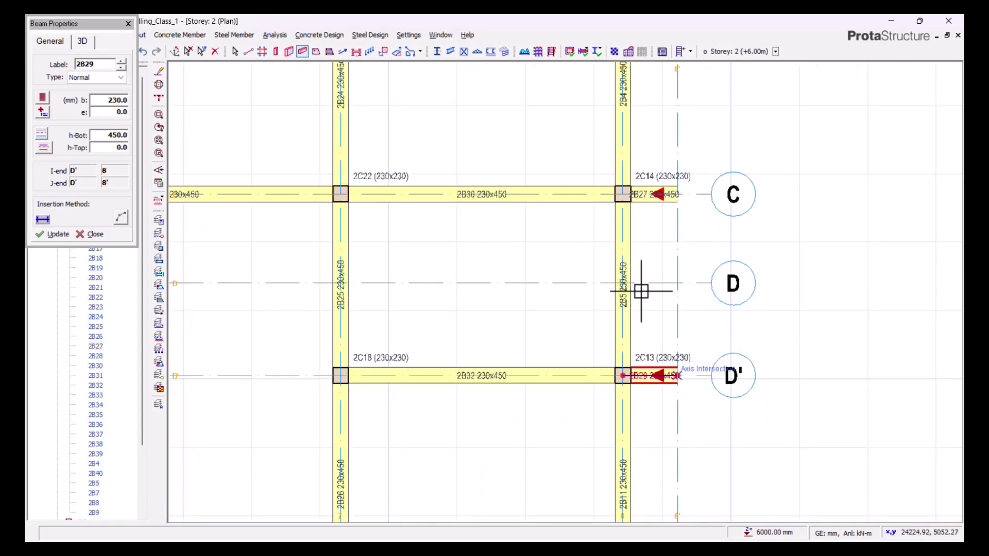
Add a 230x450 overhanging beam on axis F from the axis 8 column to axis 8'.
scroll(638, 284, down, 3)
scroll(633, 378, up, 3)
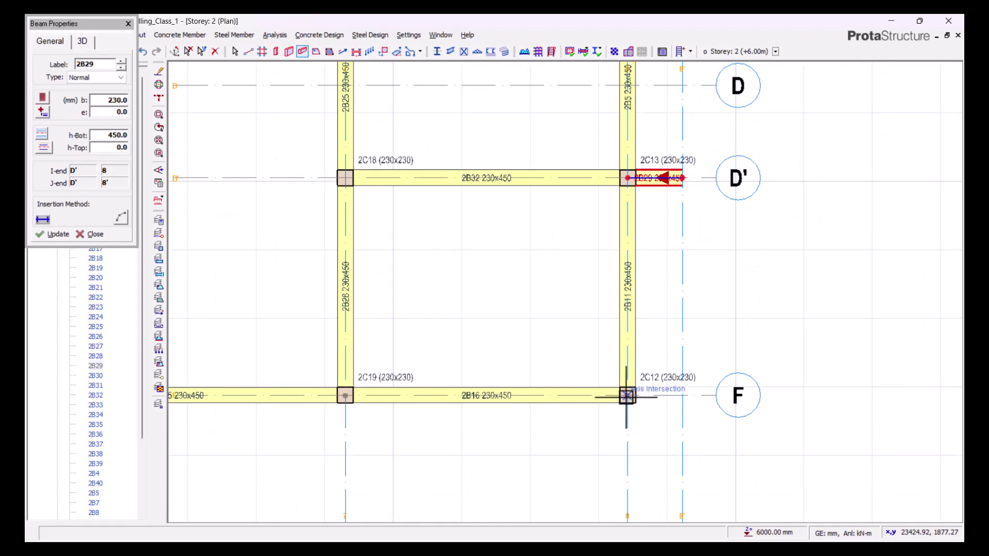
click(682, 396)
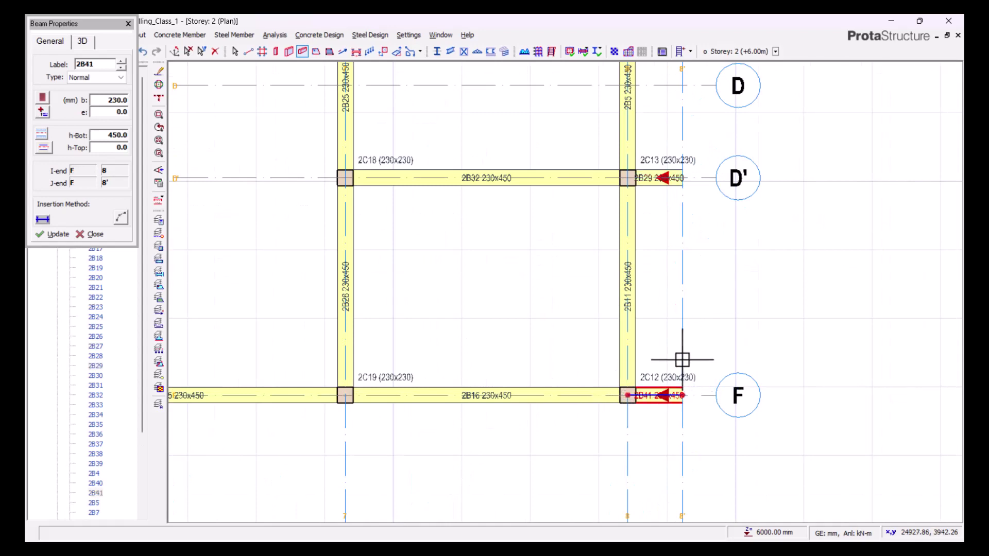
key(Escape)
Delete the three beams along axis 8 that span from A to C, C to D' and D' to F.
middle_drag(646, 255, 589, 334)
scroll(615, 243, up, 3)
scroll(616, 237, down, 3)
scroll(506, 301, down, 2)
middle_drag(505, 302, 521, 423)
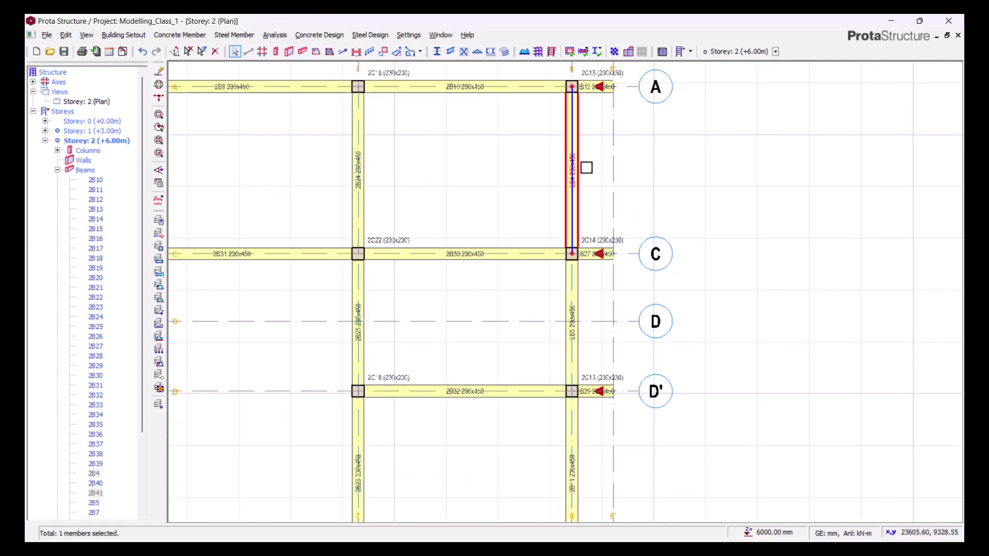
key(Delete)
click(576, 283)
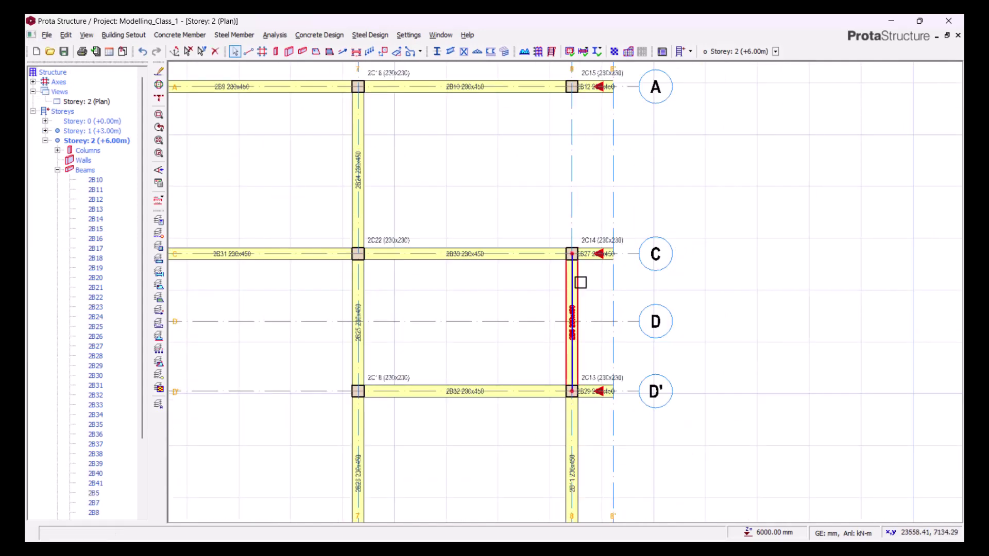
key(Delete)
scroll(536, 191, down, 1)
scroll(597, 361, up, 2)
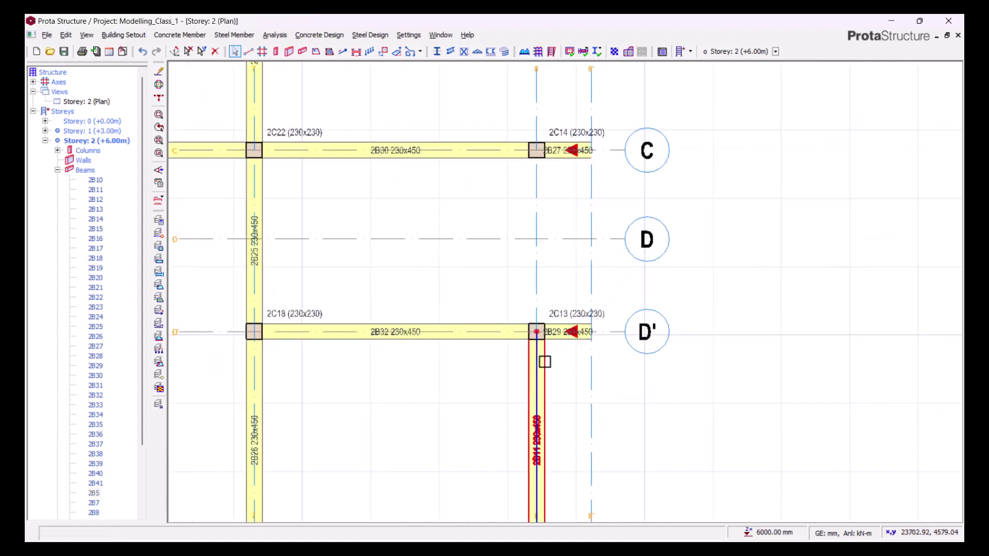
click(545, 361)
key(Delete)
Reuse the properties of the beam on axis C to place a 230x450 edge beam along axis 8' from A to C.
scroll(571, 300, down, 1)
middle_drag(530, 303, 569, 320)
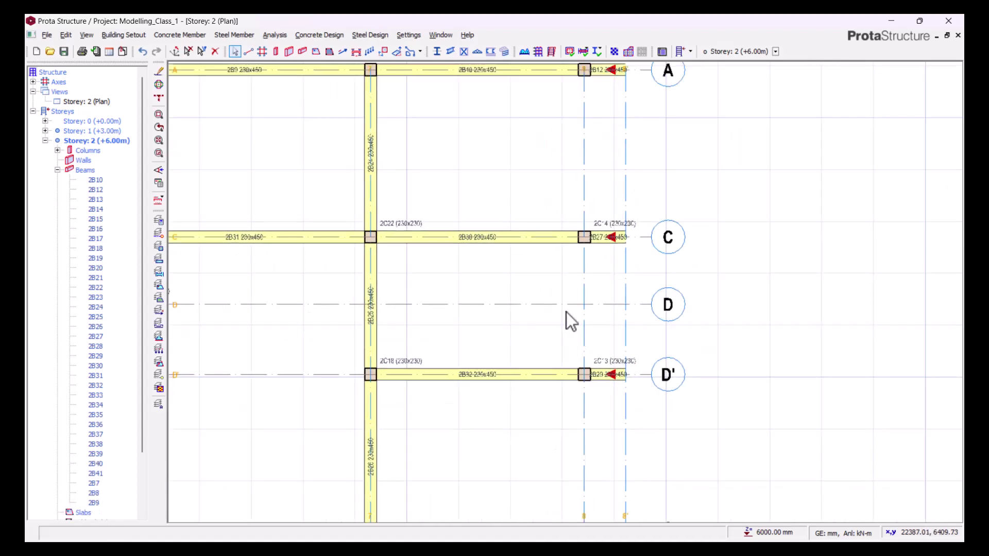
click(540, 240)
right_click(510, 186)
click(527, 193)
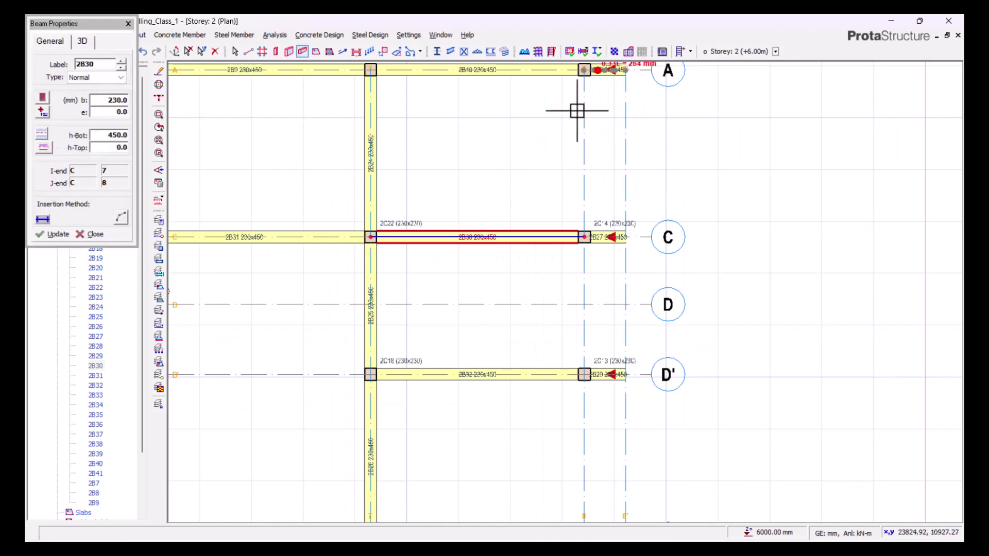
middle_drag(578, 111, 536, 143)
scroll(596, 95, up, 1)
scroll(595, 95, up, 1)
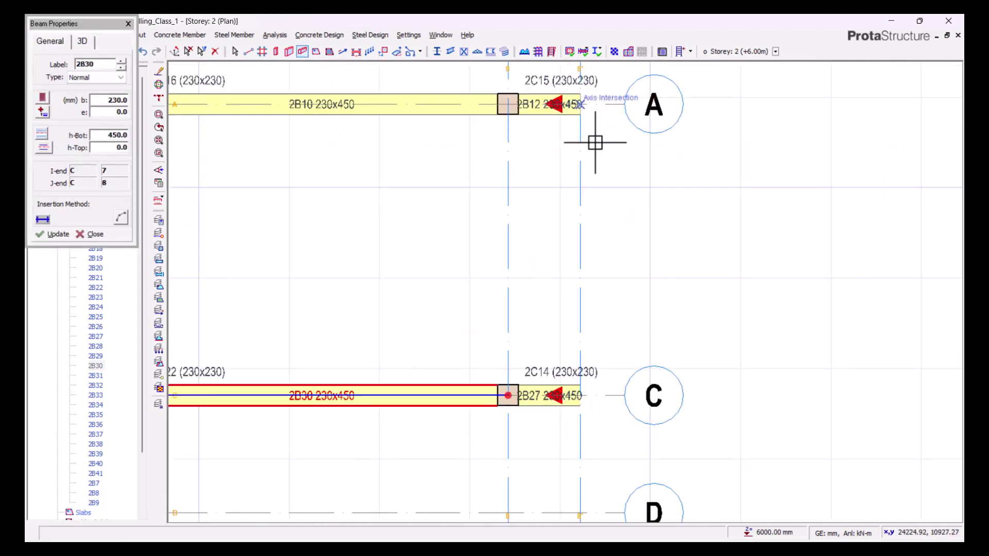
click(582, 107)
click(582, 395)
Continue the 230x450 edge beams along axis 8' from C to D' and from D' to F.
scroll(587, 250, down, 3)
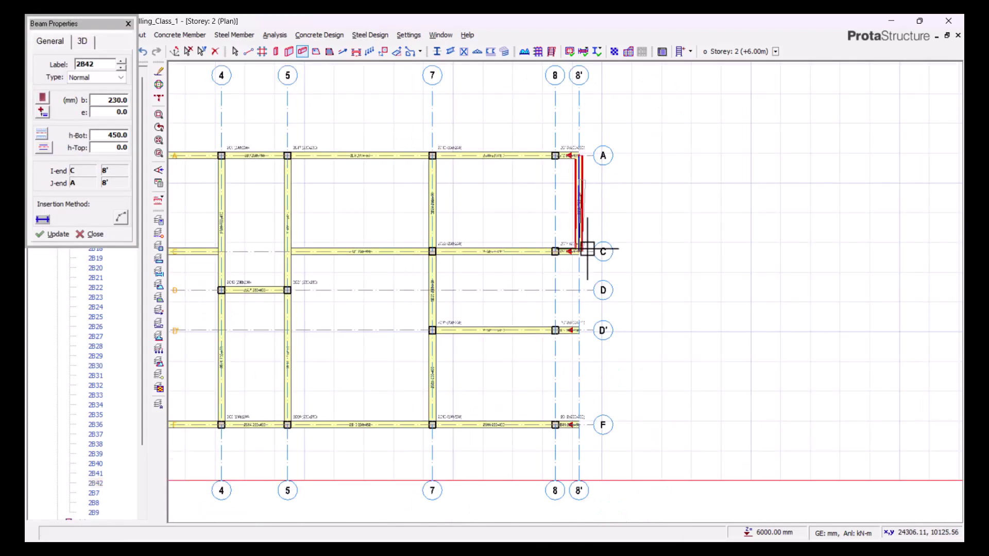
scroll(581, 332, up, 2)
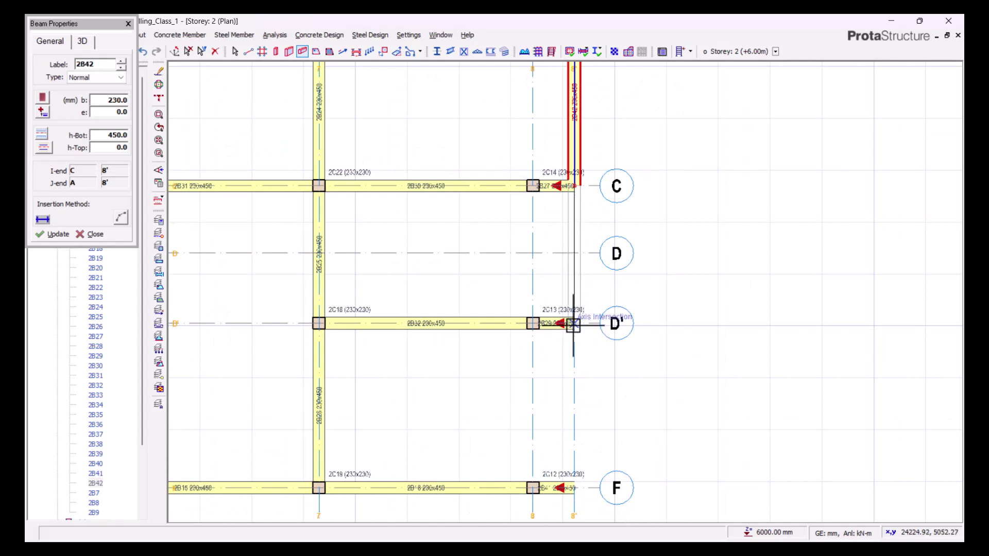
click(574, 324)
click(573, 487)
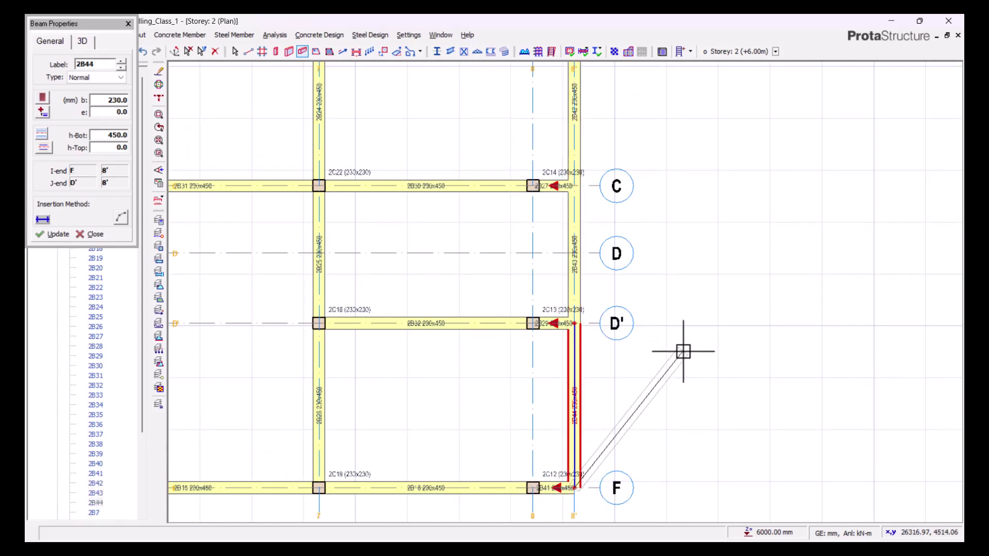
key(Escape)
scroll(698, 237, down, 4)
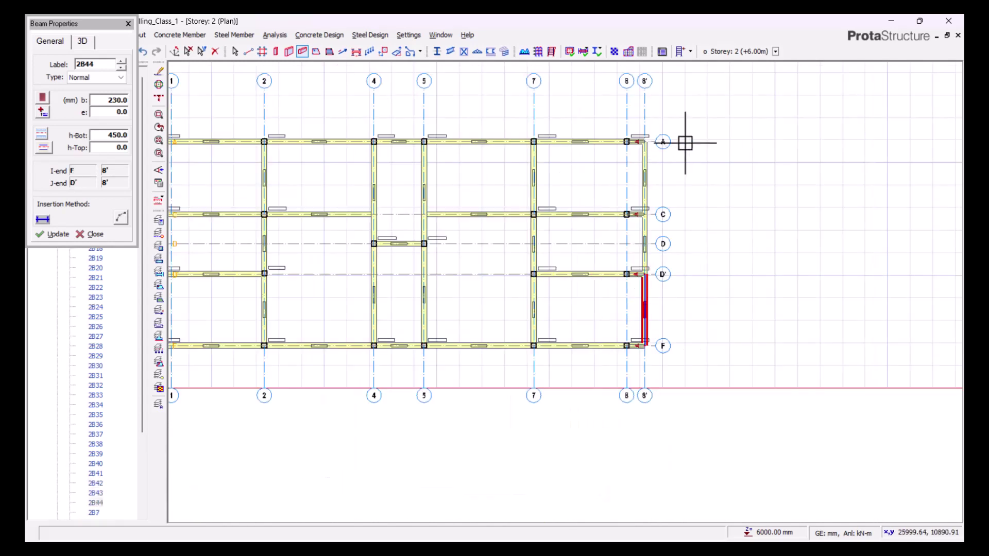
key(Escape)
Change the Storey 2 plan view to 3D and examine the overhanging edge beams between axes 8 and 8'.
scroll(610, 233, down, 3)
middle_drag(474, 263, 658, 262)
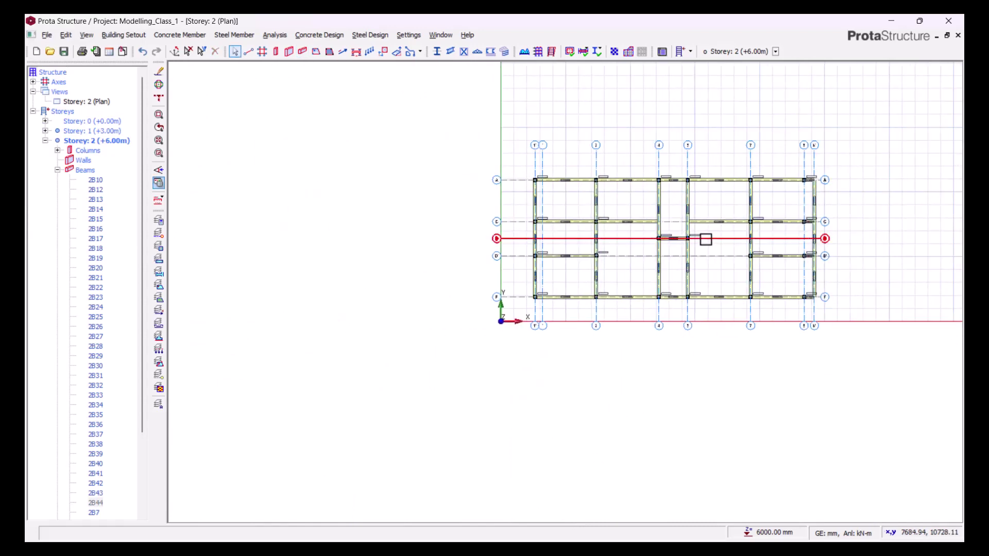
scroll(706, 239, up, 2)
middle_drag(820, 273, 737, 283)
scroll(740, 236, up, 2)
right_click(103, 106)
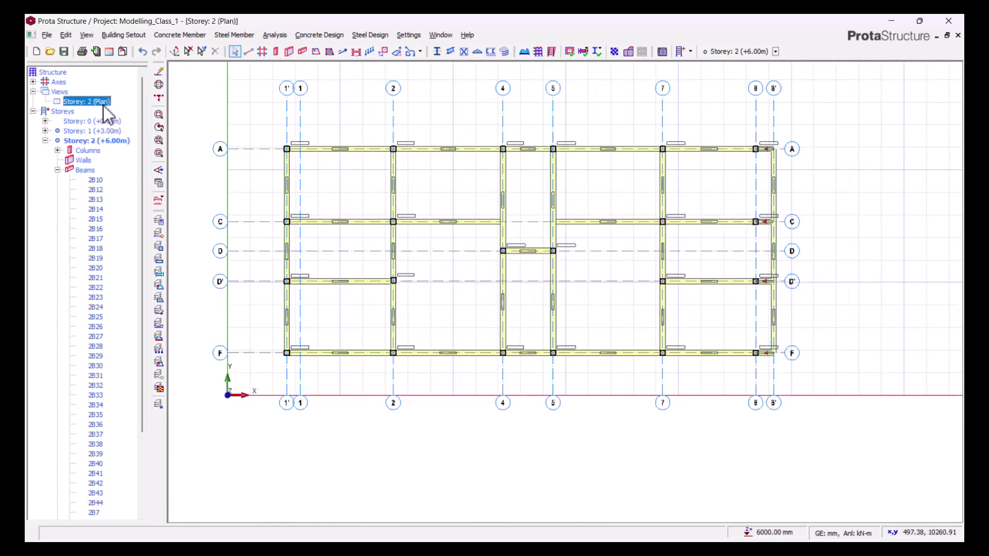
click(125, 114)
middle_drag(792, 286, 860, 353)
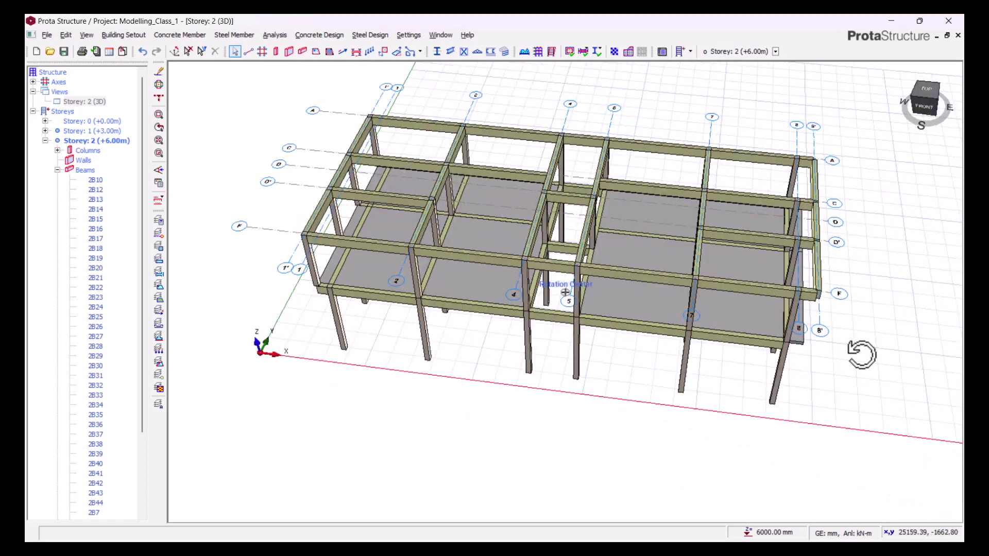
scroll(816, 291, up, 5)
middle_drag(825, 248, 811, 288)
middle_drag(795, 197, 770, 256)
scroll(746, 149, up, 2)
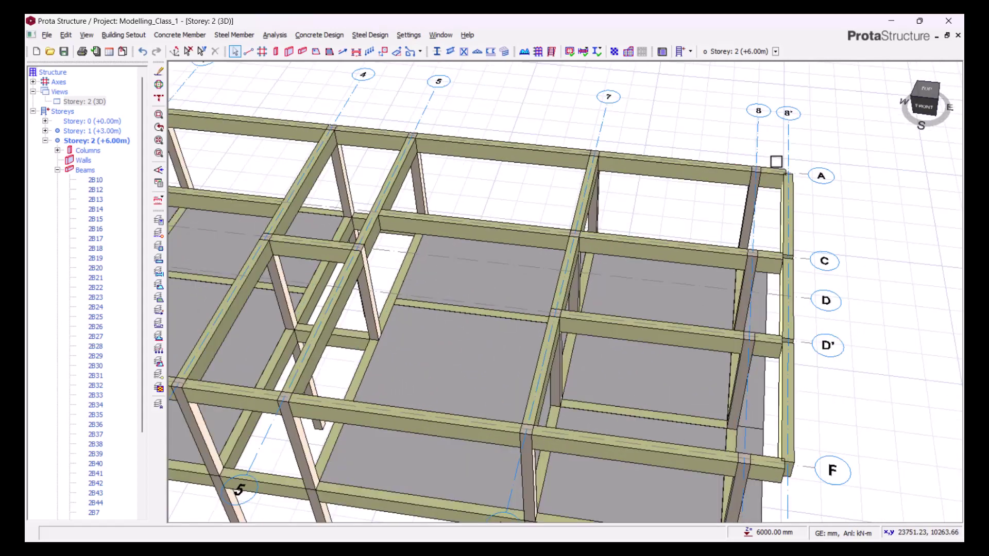
scroll(802, 241, down, 6)
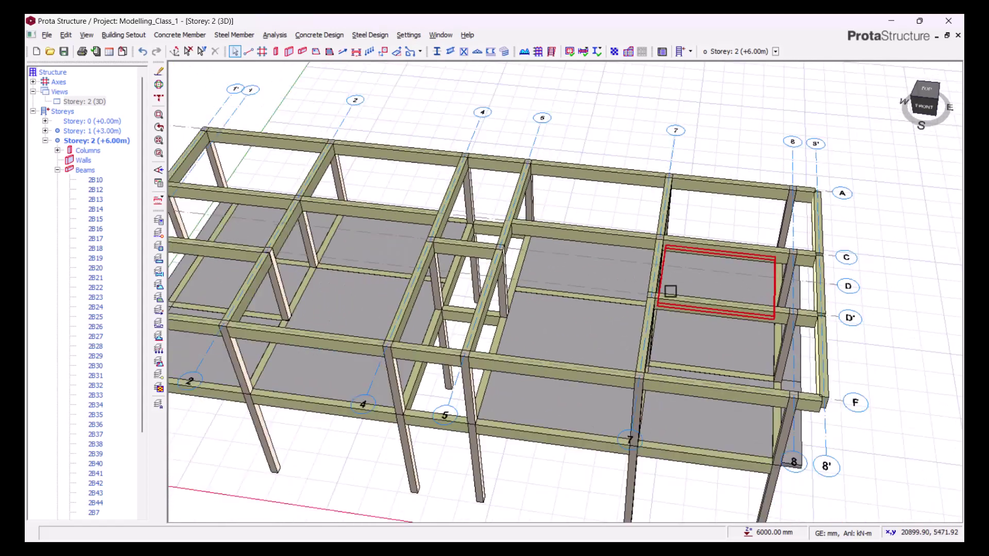
Examine the whole frame from several sides in 3D and change the Storey 2 view back to plan.
middle_drag(669, 289, 552, 266)
scroll(552, 263, down, 5)
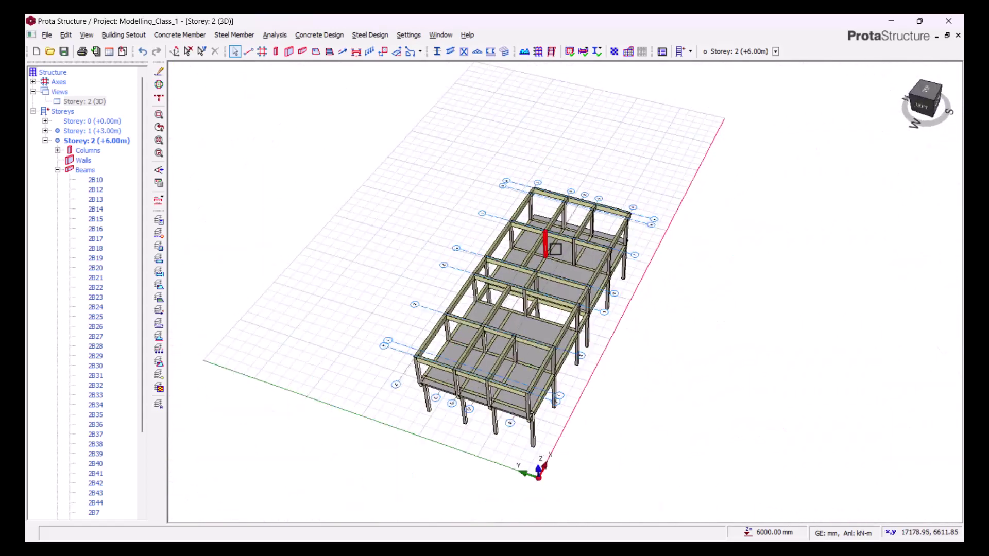
middle_drag(582, 343, 521, 331)
scroll(514, 322, up, 4)
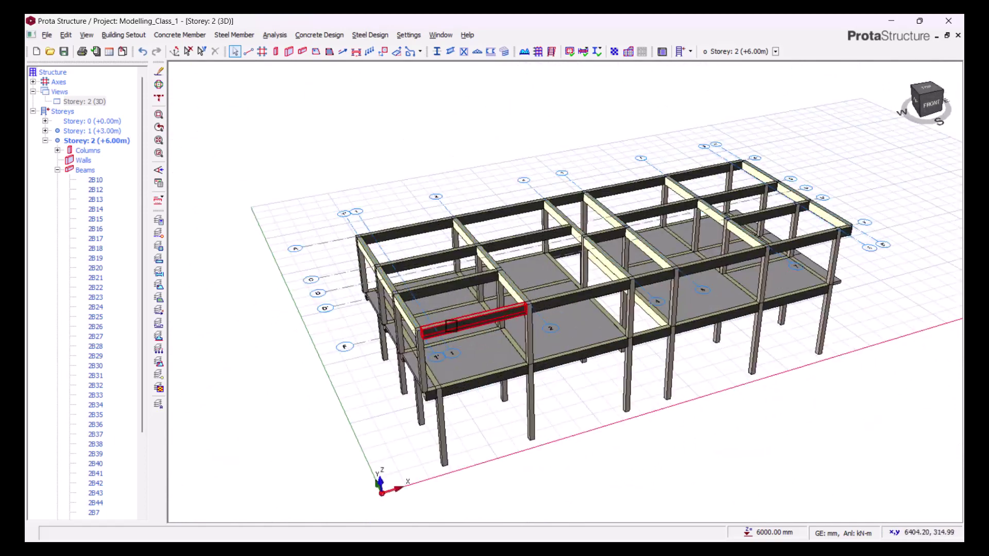
middle_drag(527, 386, 543, 383)
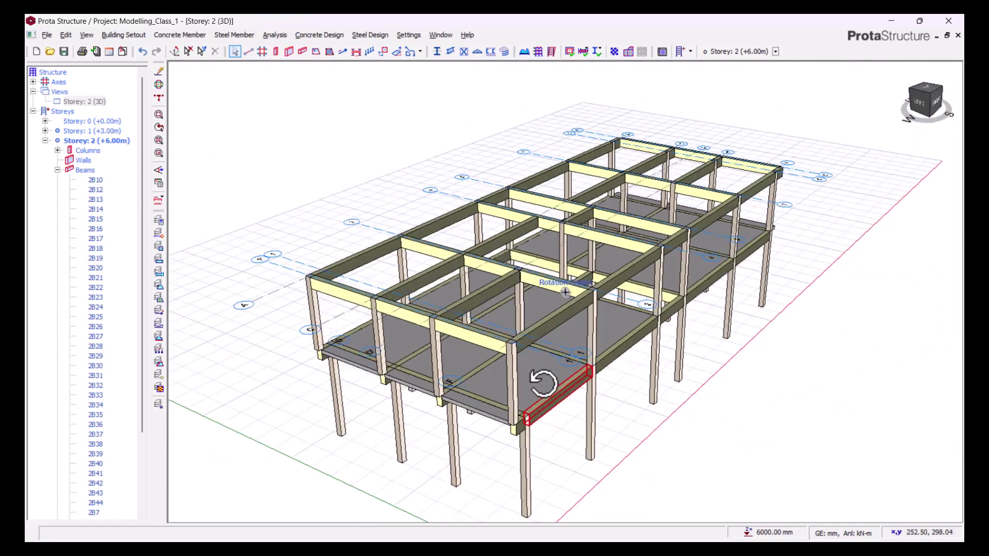
click(93, 102)
right_click(97, 104)
click(114, 109)
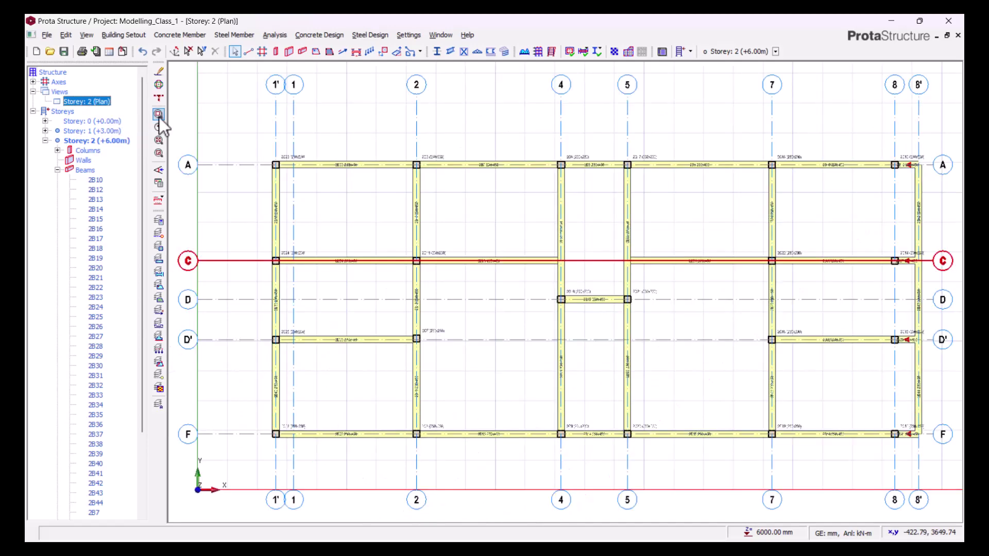
Collapse the individual beam list in the structure tree and open the summary table for the Storey 2 beams.
middle_drag(458, 209, 432, 144)
middle_drag(348, 188, 402, 227)
scroll(311, 152, up, 3)
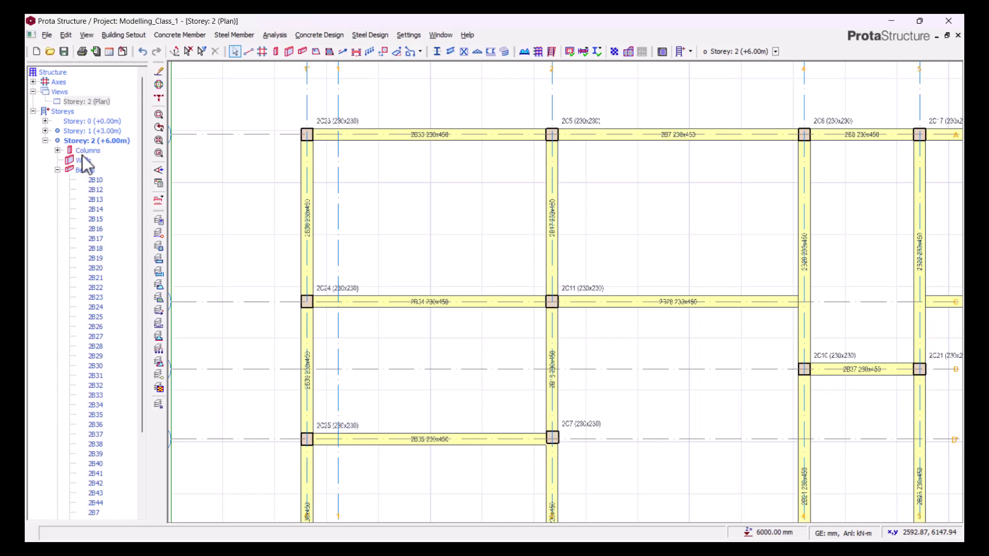
click(57, 170)
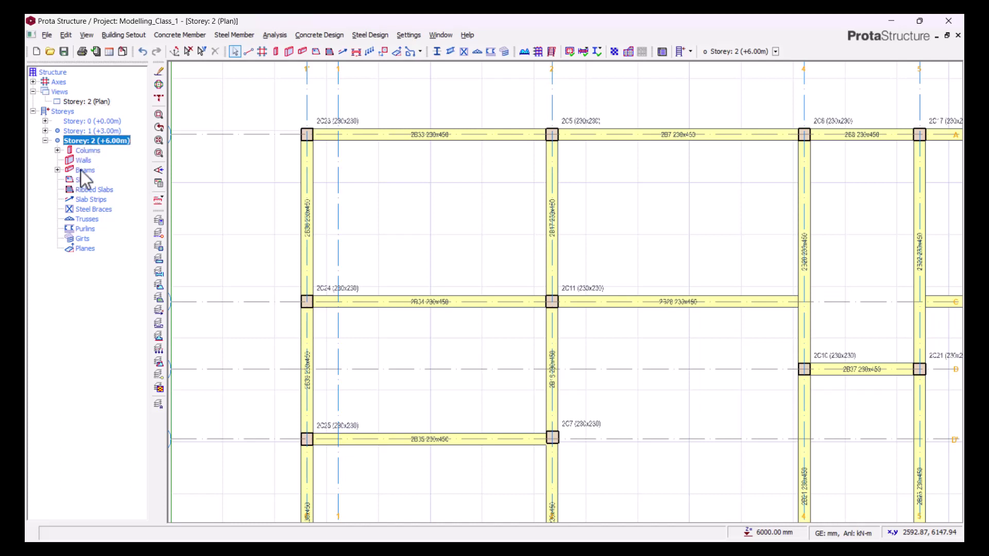
double_click(69, 144)
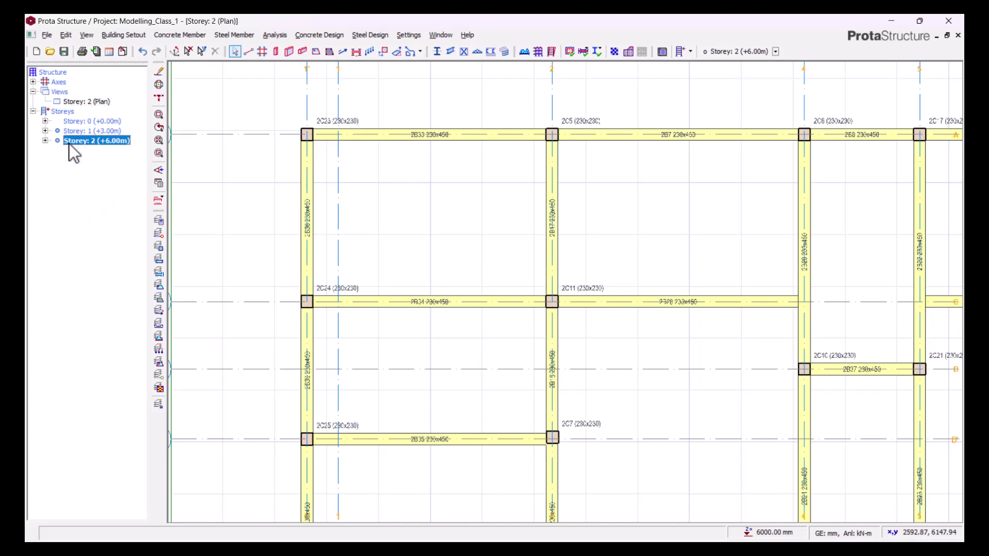
click(45, 141)
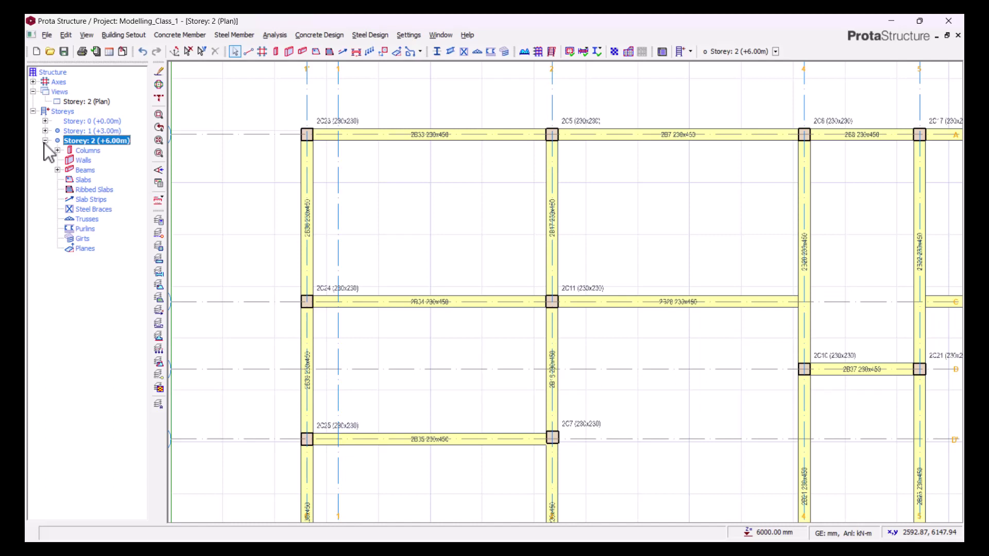
right_click(90, 178)
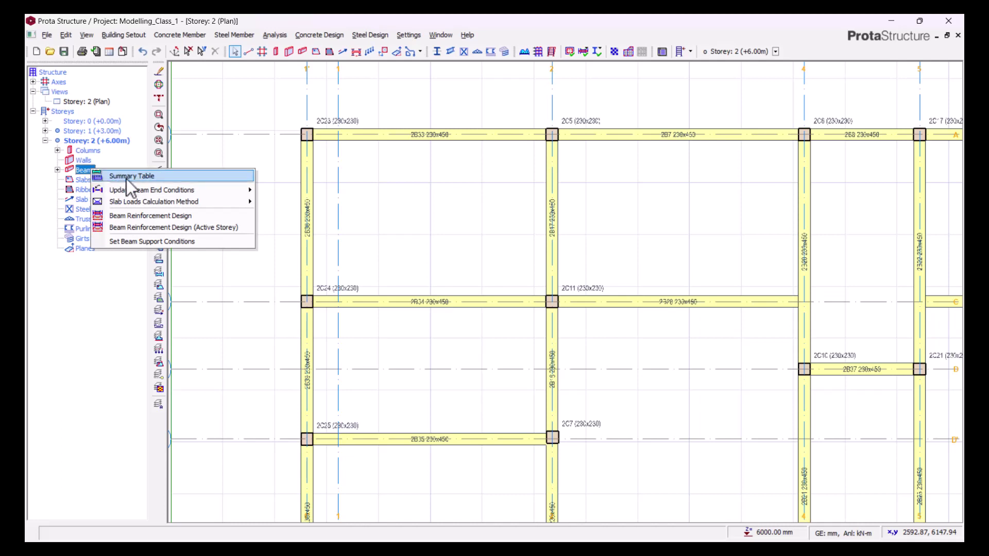
click(125, 177)
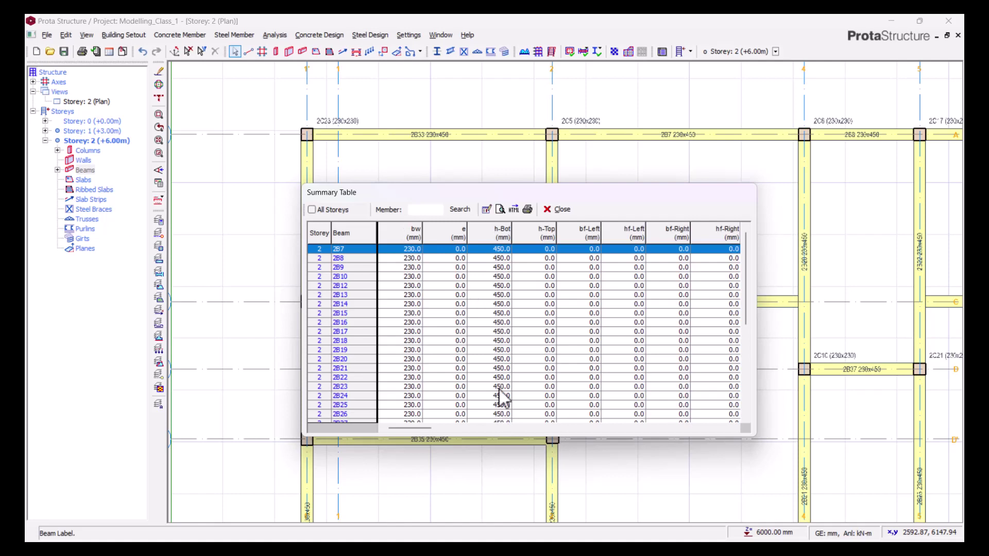
Set h-Bot to 300 mm for all Storey 2 beams in the summary table and close it.
click(481, 248)
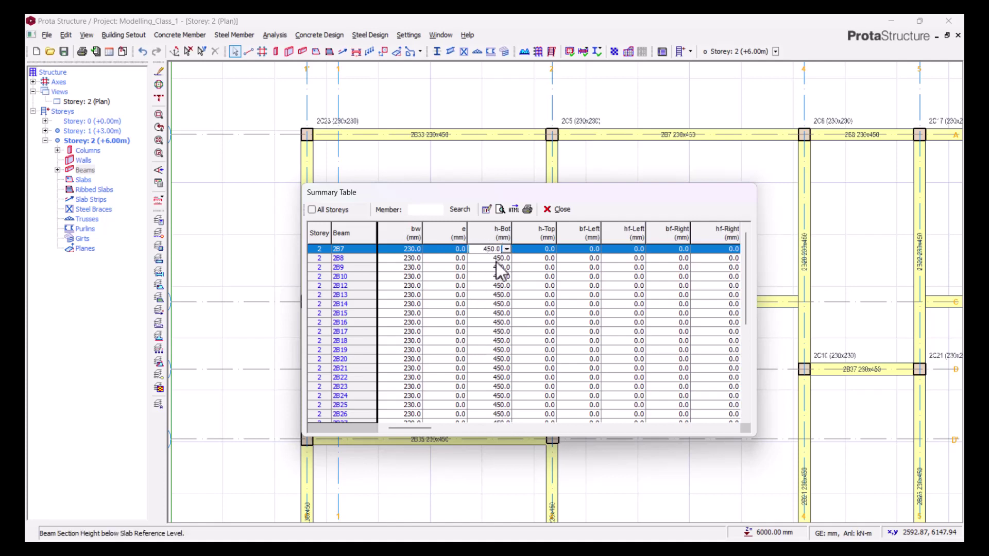
click(487, 226)
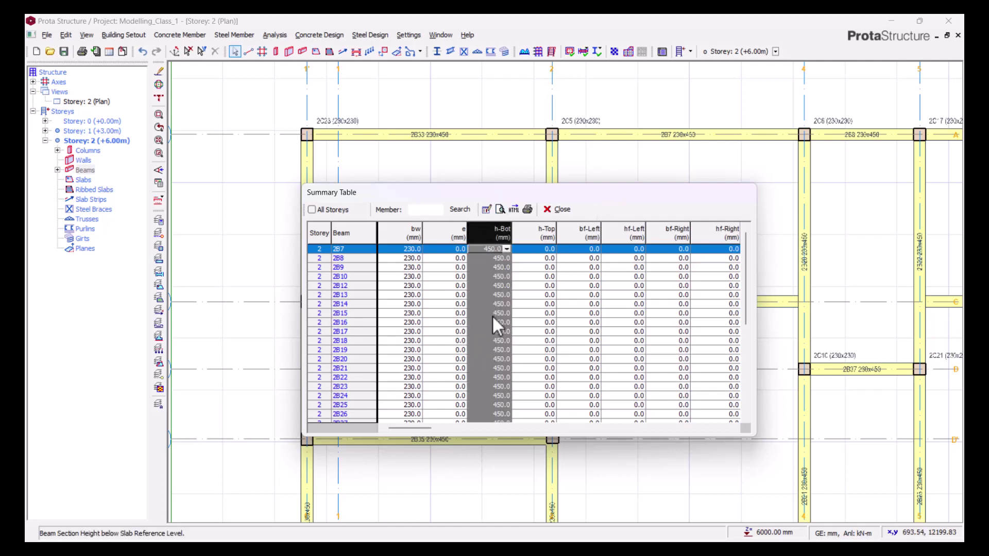
click(485, 209)
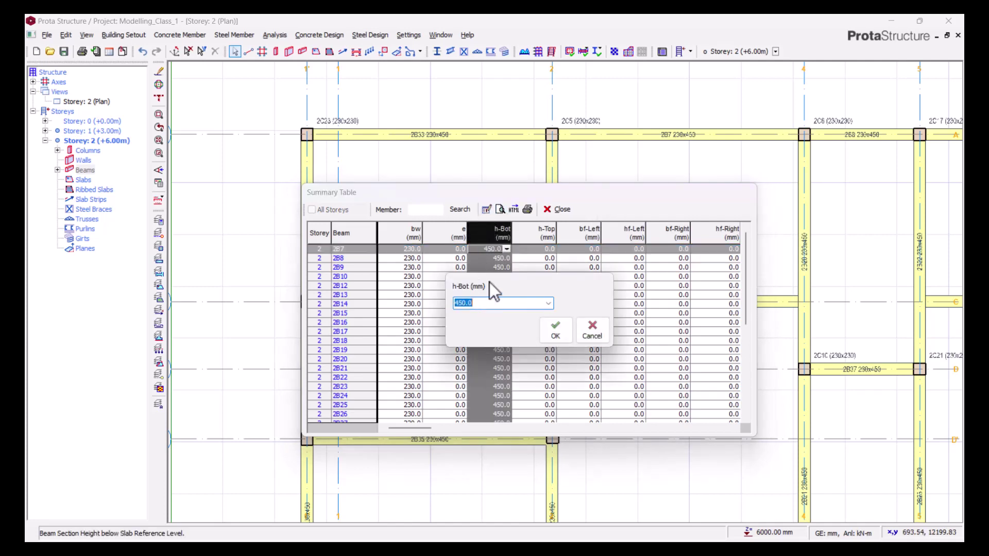
click(592, 329)
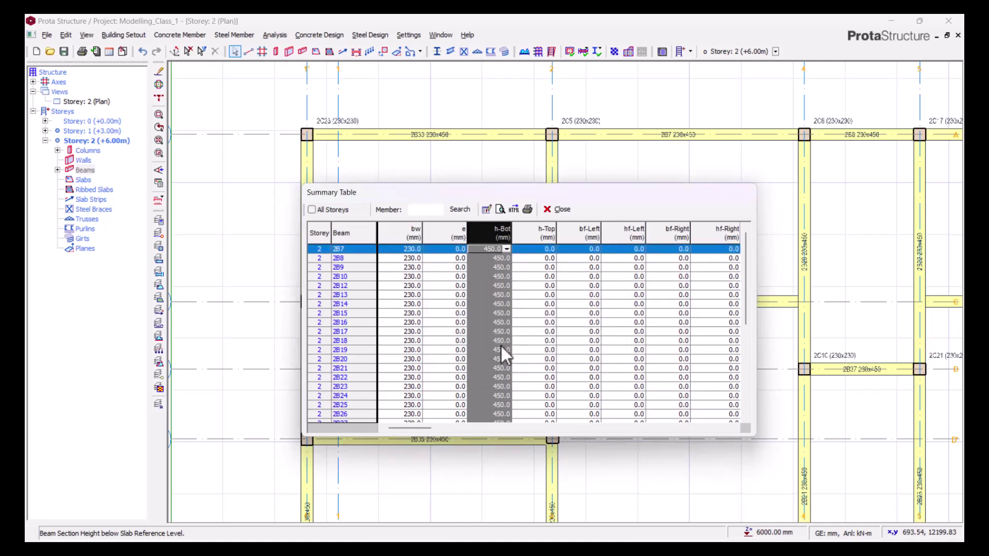
click(485, 209)
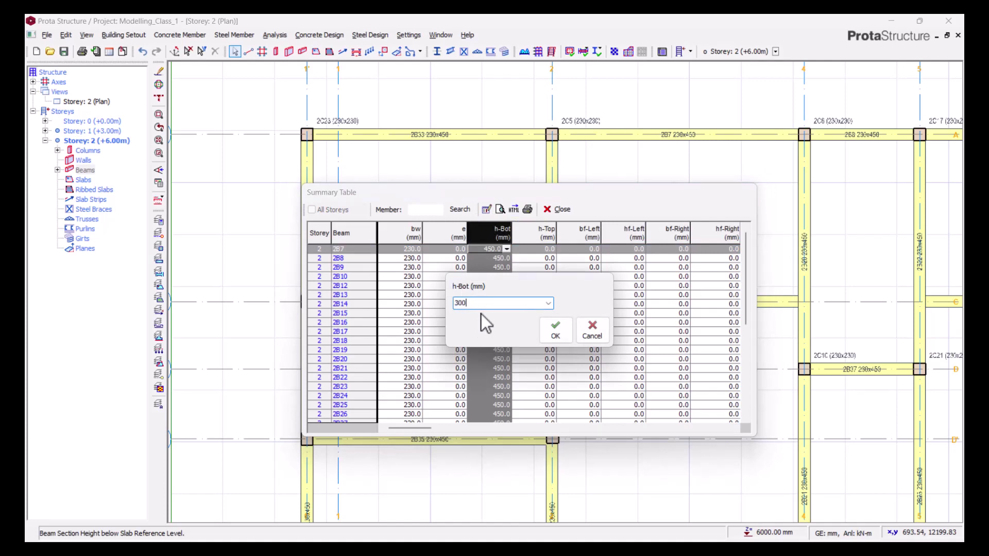
click(561, 331)
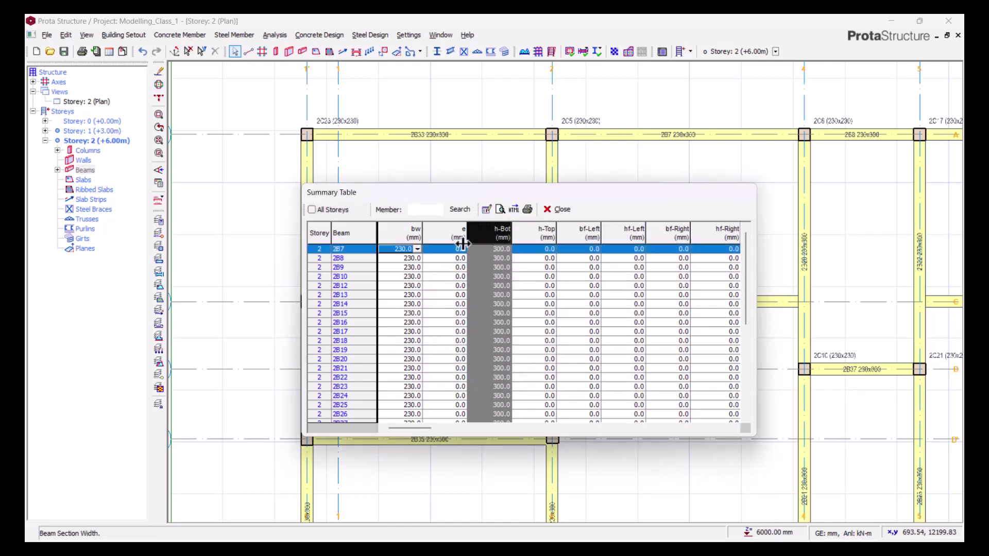
click(557, 210)
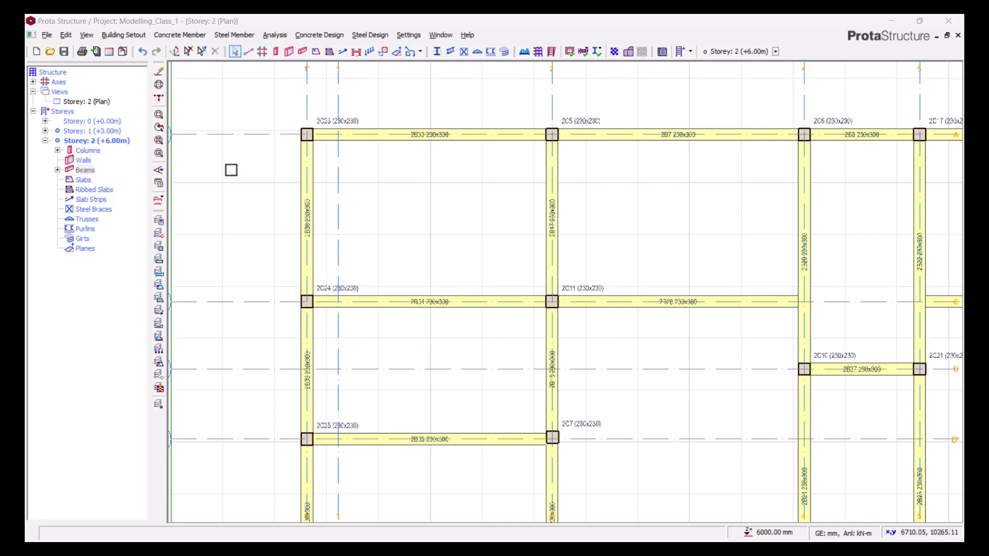
Check the section size label of the Storey 2 beam on axis A between axes 1' and 2.
scroll(489, 134, up, 2)
scroll(395, 142, up, 1)
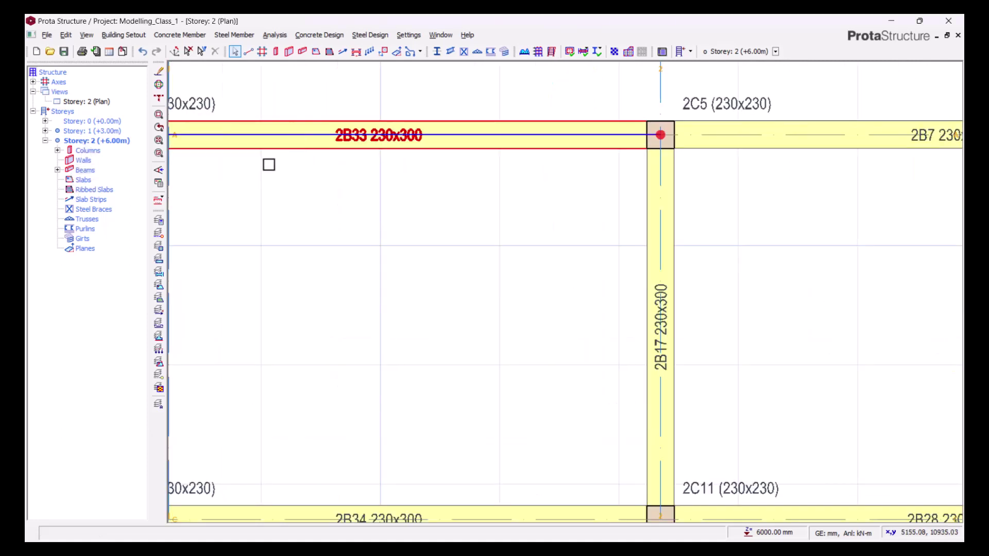
scroll(375, 185, up, 2)
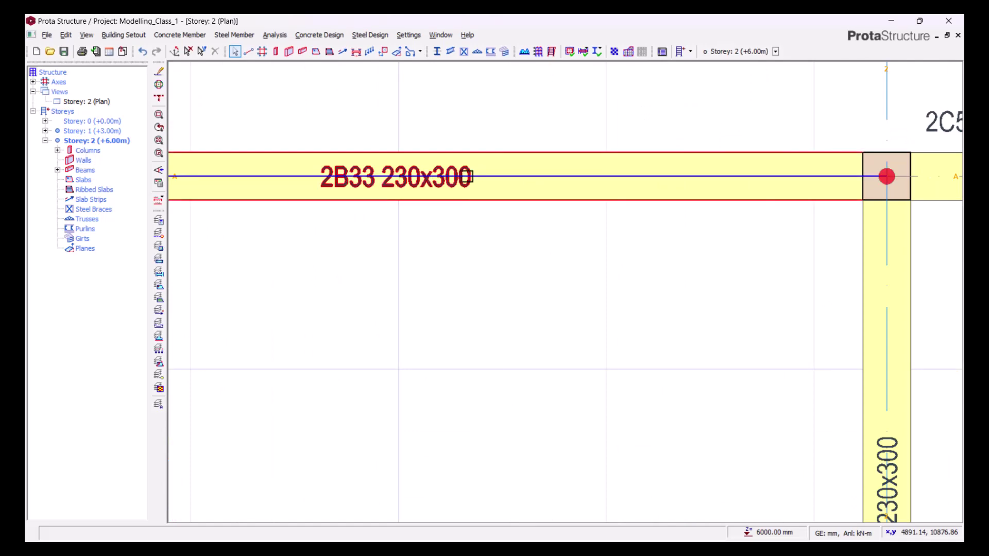
scroll(495, 166, down, 4)
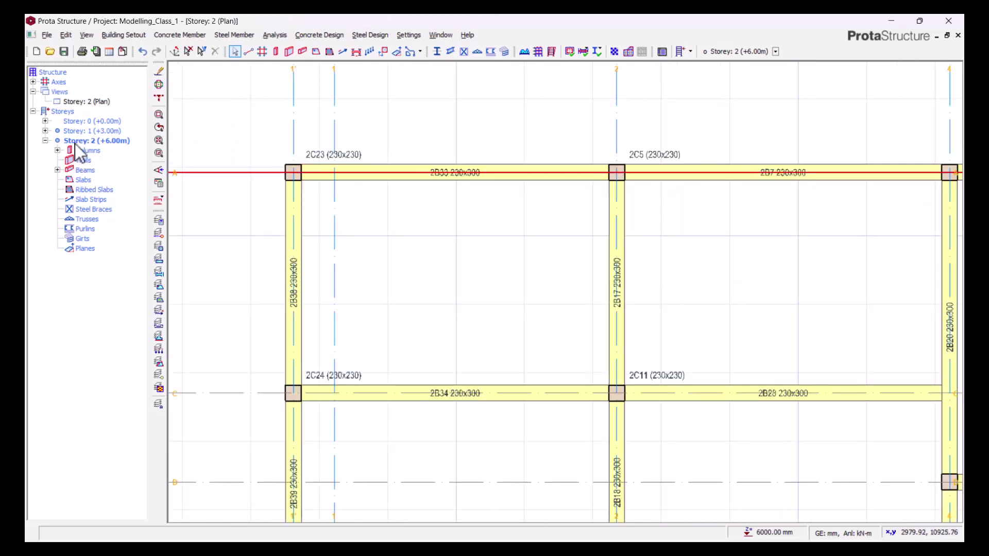
Open the Storey 1 plan and check the section size labels of its beams along axis A.
click(85, 132)
double_click(86, 132)
scroll(471, 174, up, 4)
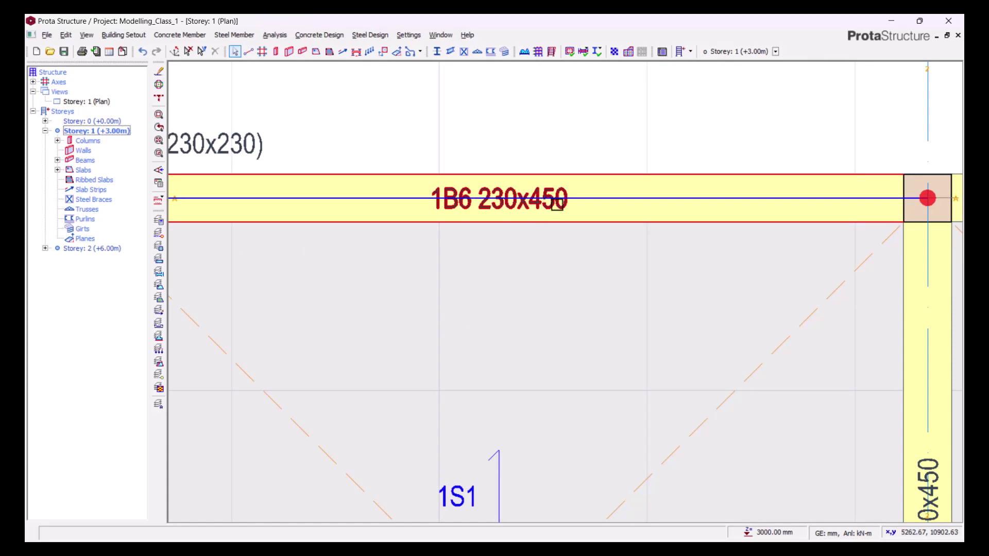
scroll(579, 185, down, 3)
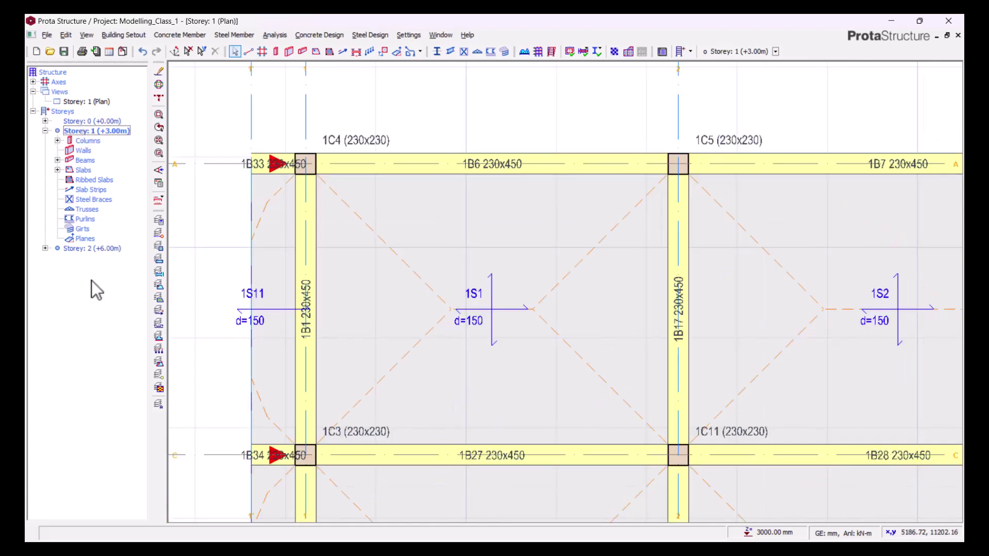
click(104, 249)
double_click(105, 249)
scroll(363, 170, down, 3)
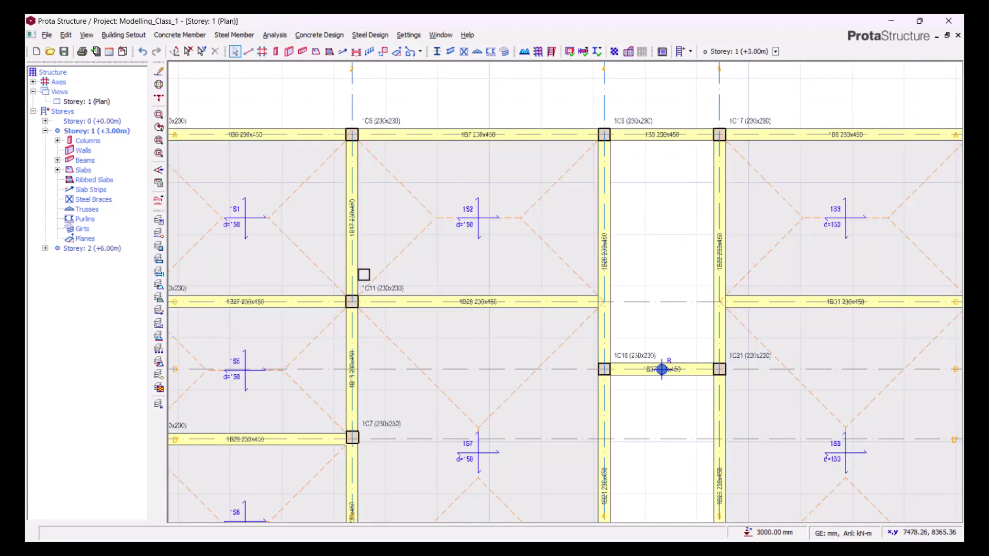
Open the wall load of the Storey 1 beam on axis 4 between A and D for editing.
middle_drag(367, 275, 552, 310)
middle_drag(838, 212, 505, 242)
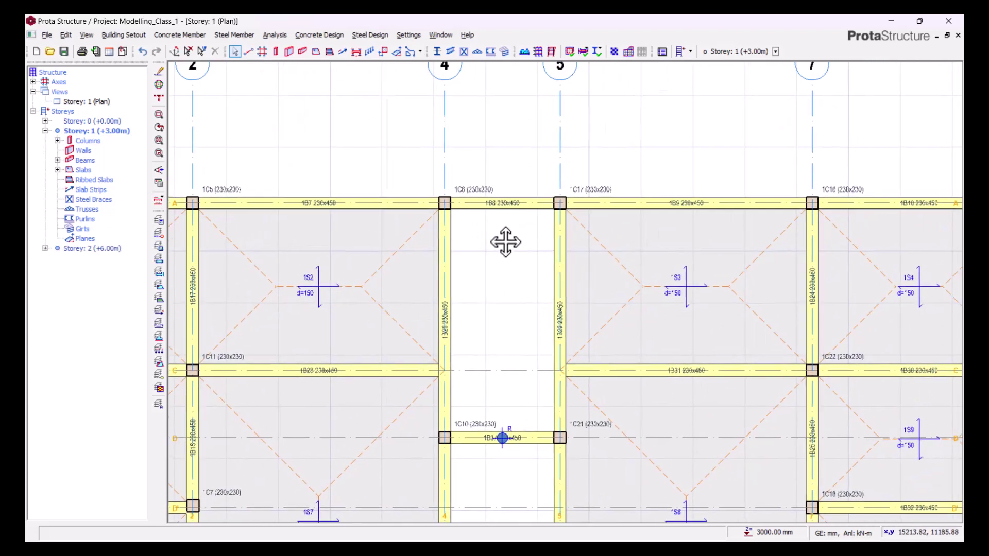
scroll(474, 249, up, 2)
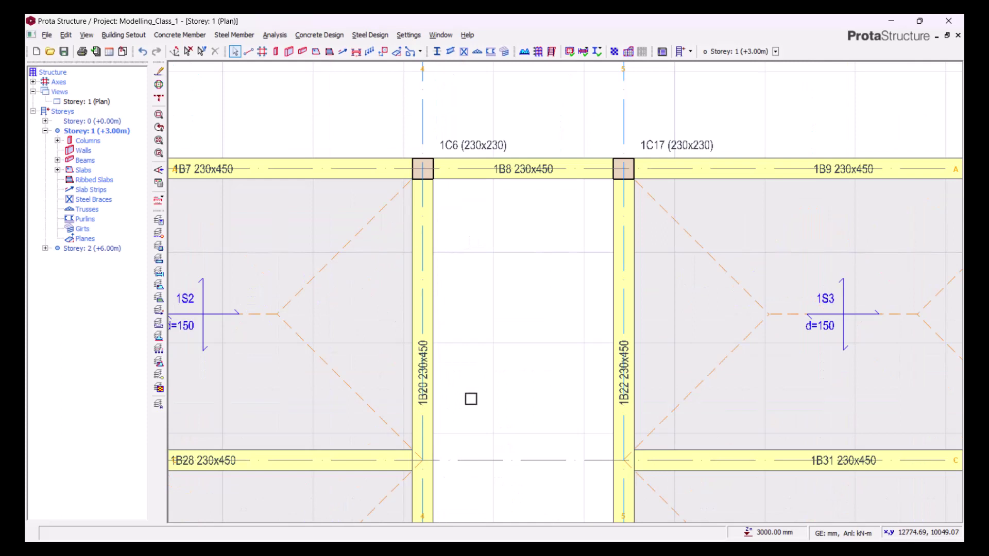
click(435, 349)
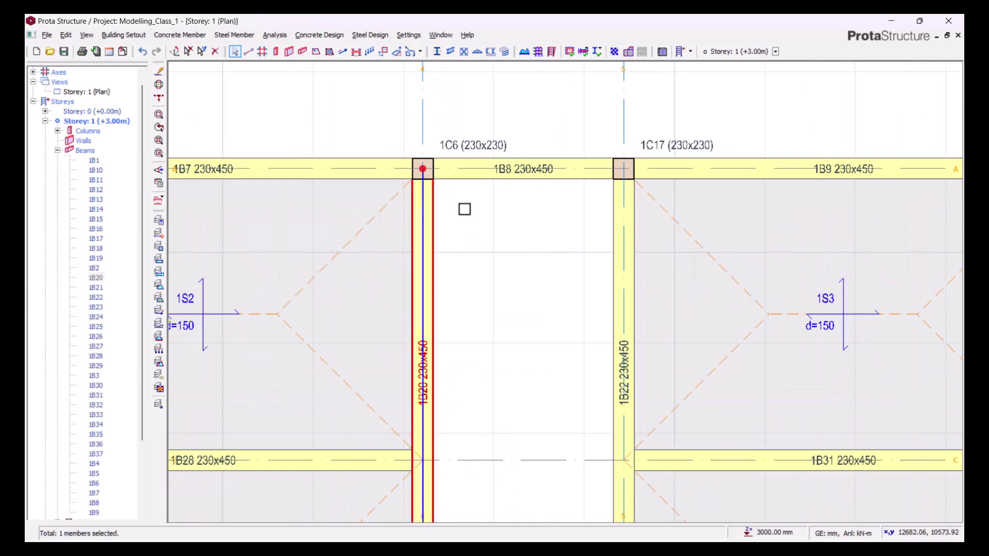
right_click(464, 209)
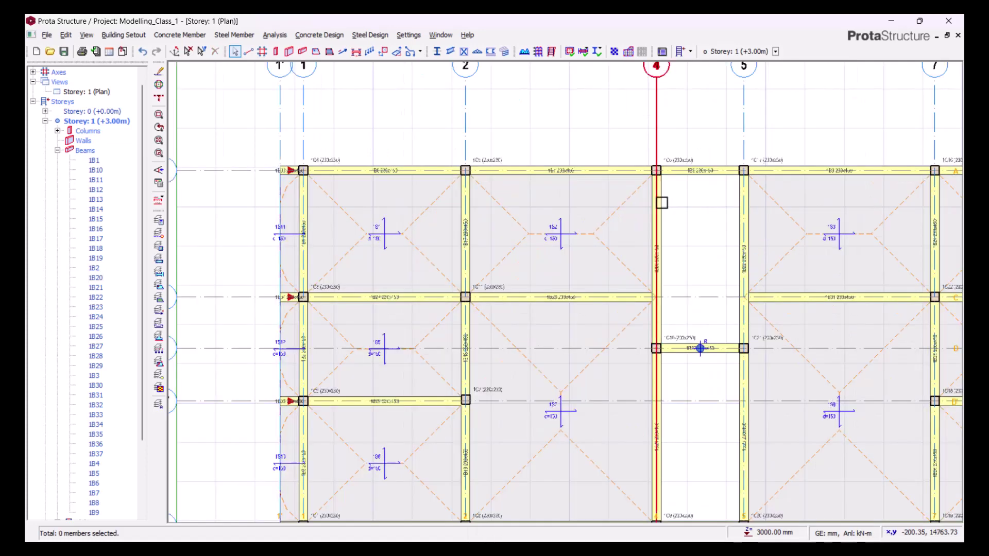
click(663, 201)
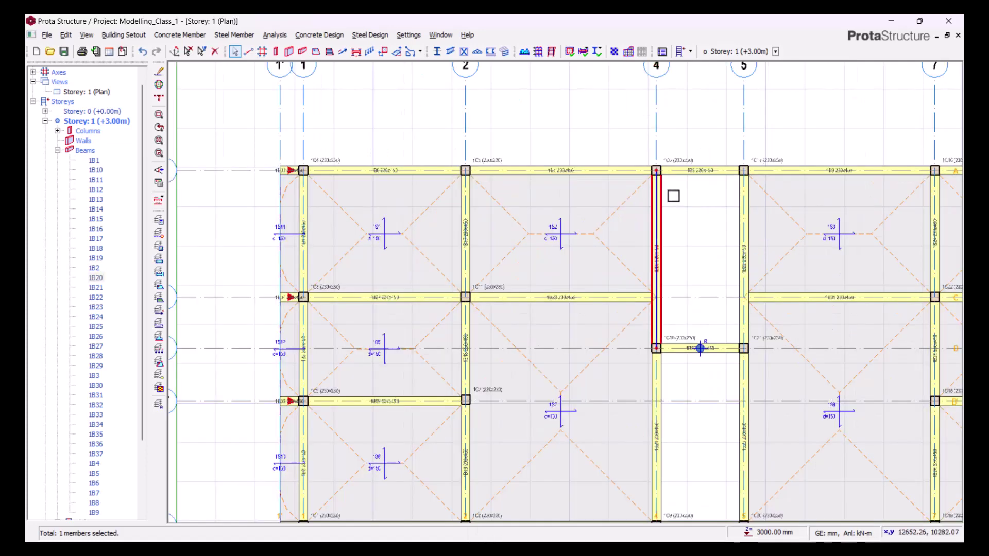
right_click(673, 196)
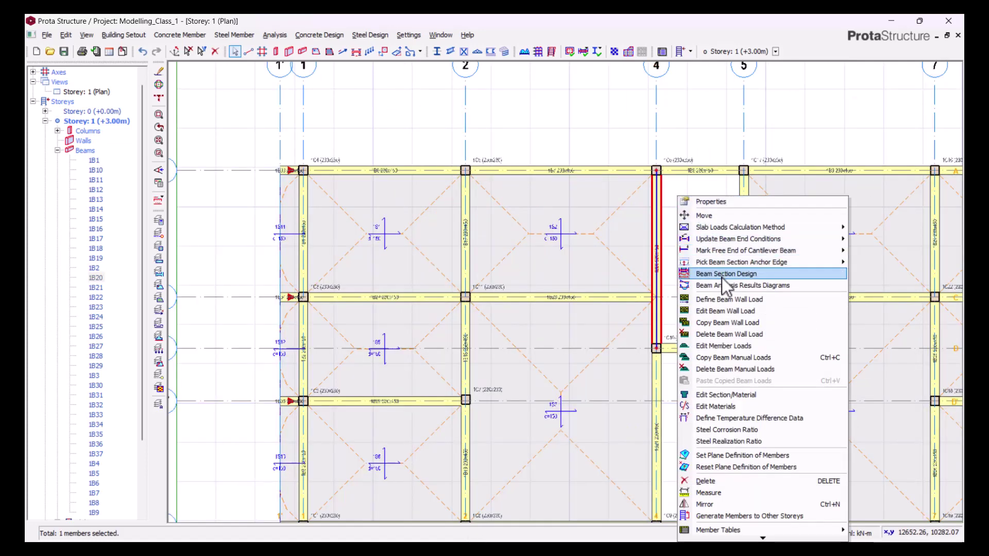
click(723, 311)
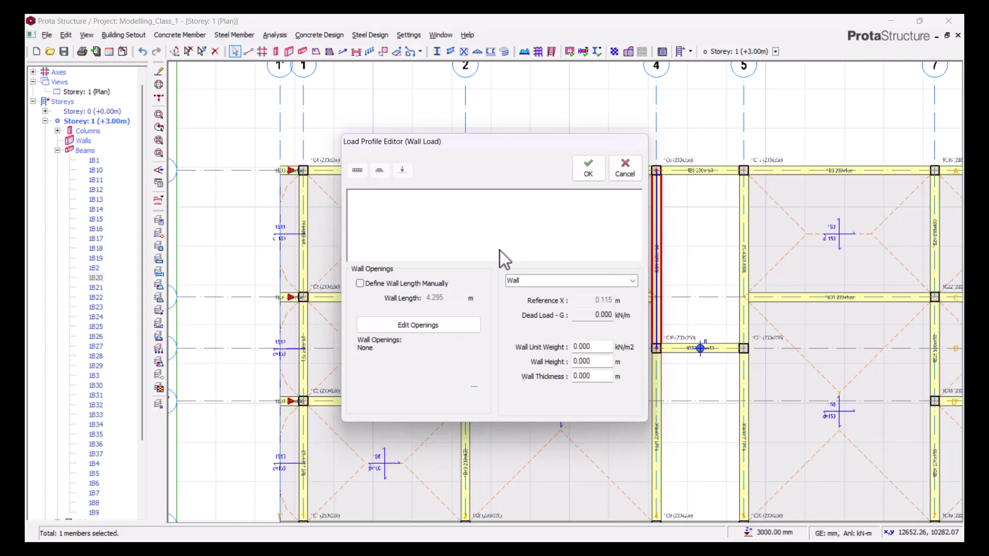
Go over the wall unit weight, wall height and wall thickness entries in the beam's wall load profile.
click(591, 347)
key(Tab)
key(Tab)
click(601, 363)
click(599, 348)
double_click(589, 364)
double_click(597, 378)
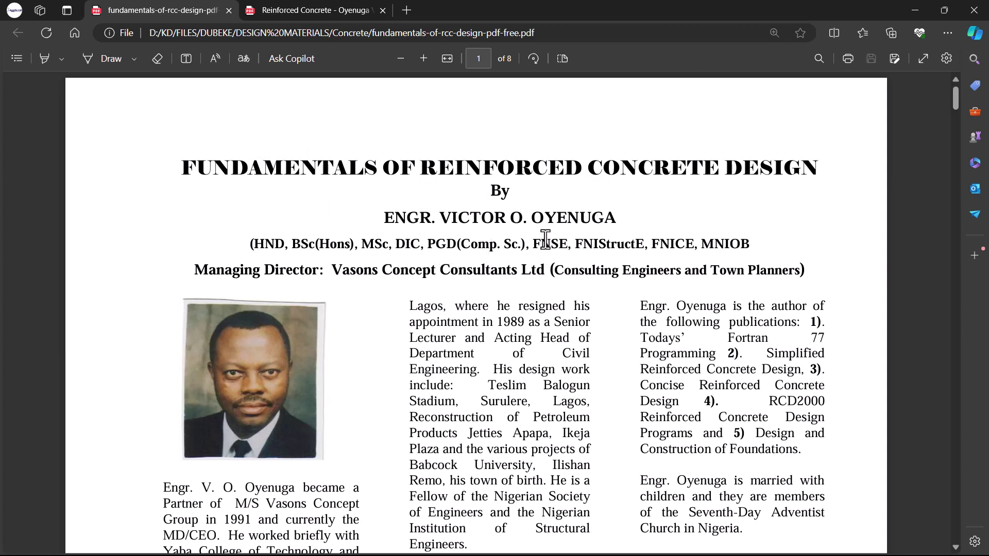
Switch to the fundamentals-of-rcc-design PDF in the browser and find Table 2, Materials Basic Weight, in the Dead Load section.
scroll(546, 238, down, 15)
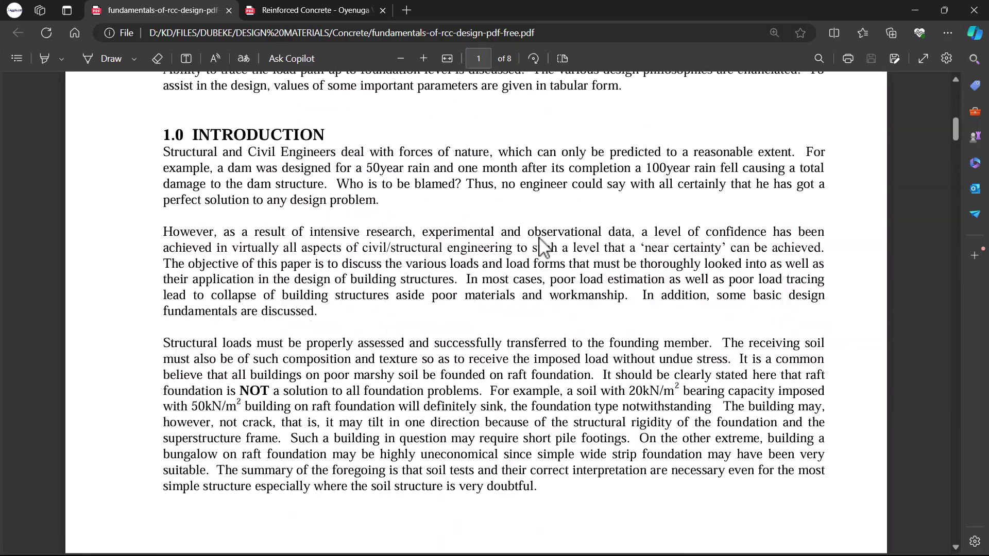
scroll(537, 238, down, 20)
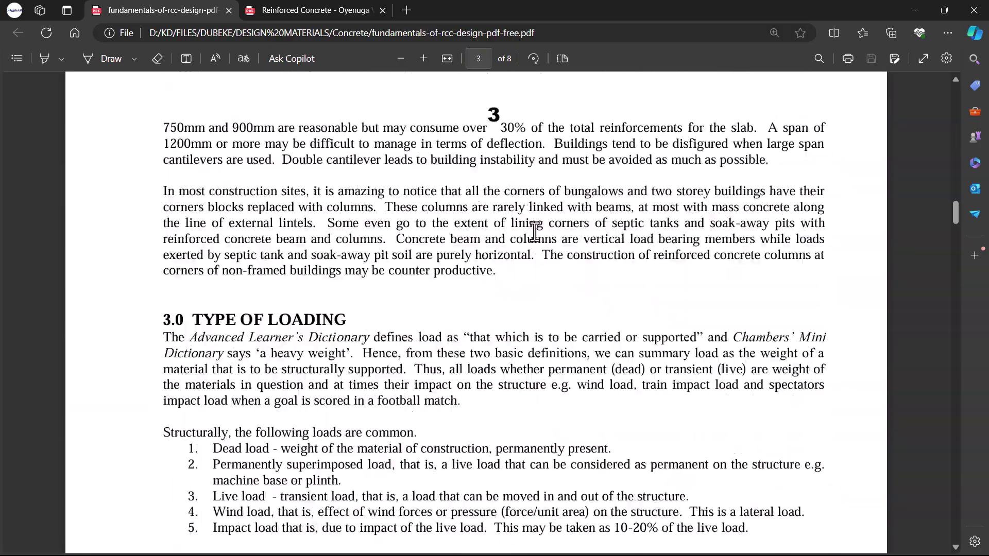
scroll(533, 232, down, 3)
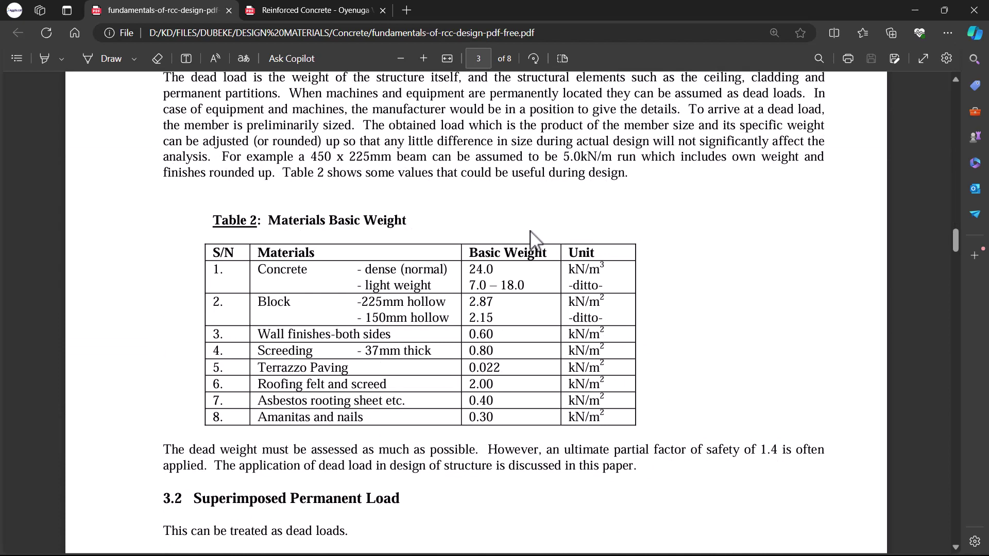
scroll(535, 239, up, 1)
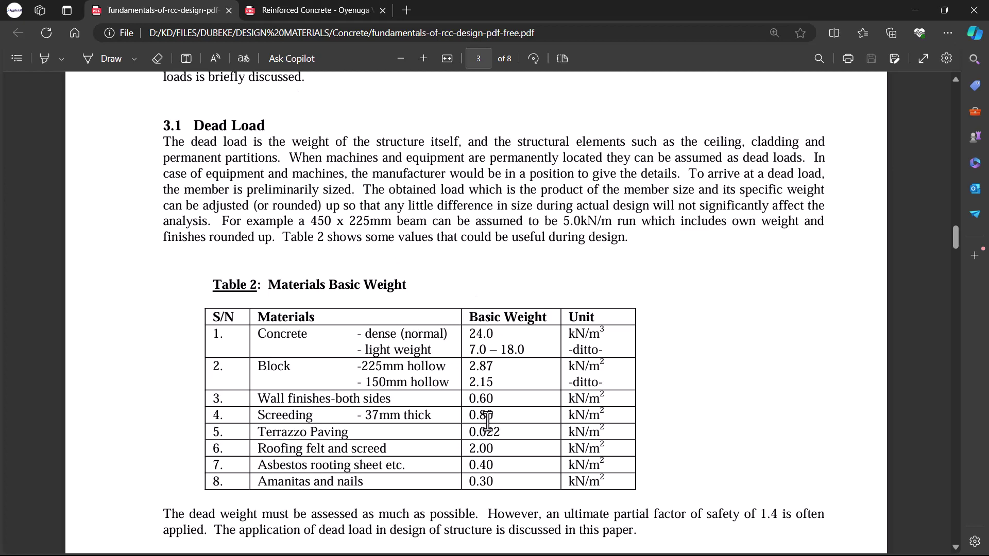
Check the wall load calculation of Solution 3.3 in the Reinforced Concrete PDF and return to the fundamentals-of-rcc-design PDF.
click(318, 12)
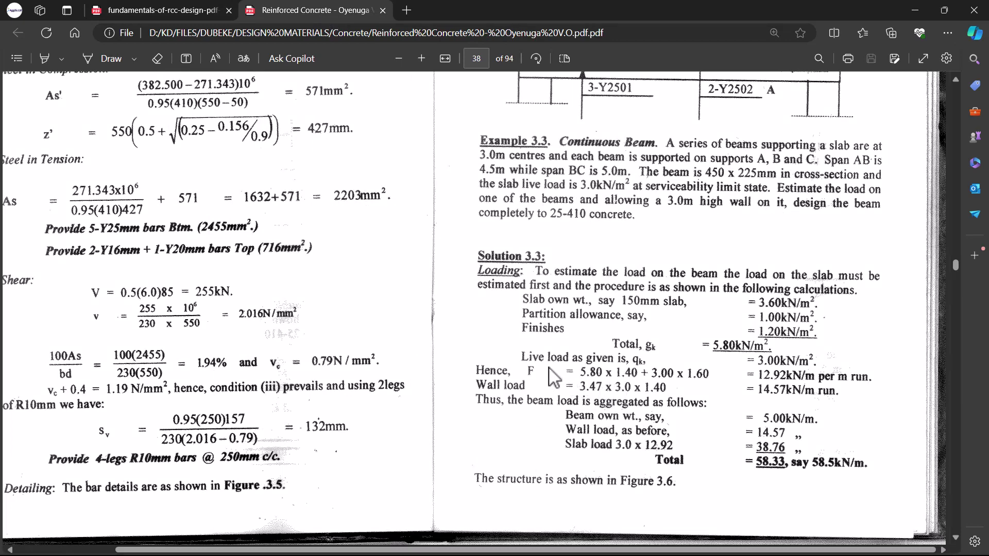
click(188, 12)
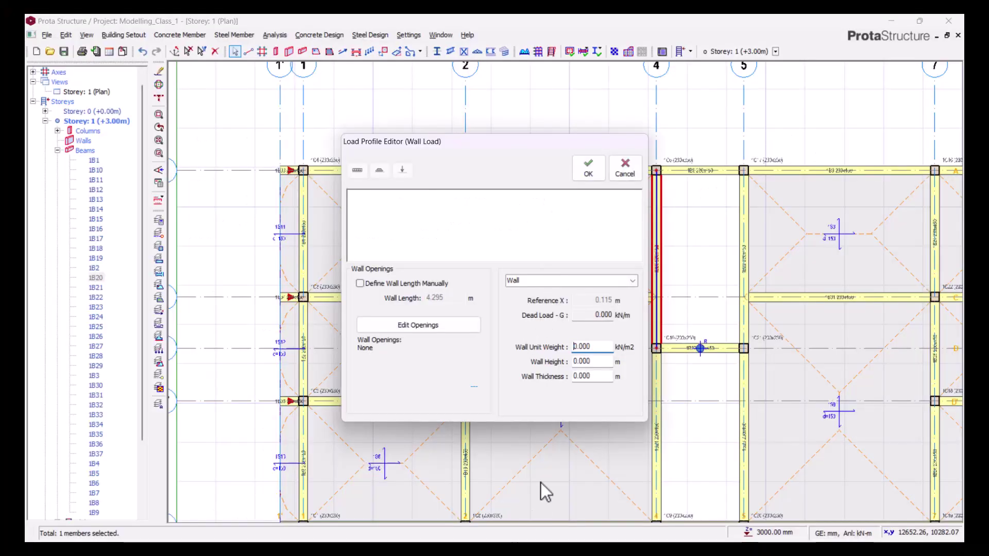
In ProtaStructure, define the beam's wall load with unit weight 2.870 kN/m2, wall height 3.000 m and wall thickness 0.230 m.
double_click(591, 346)
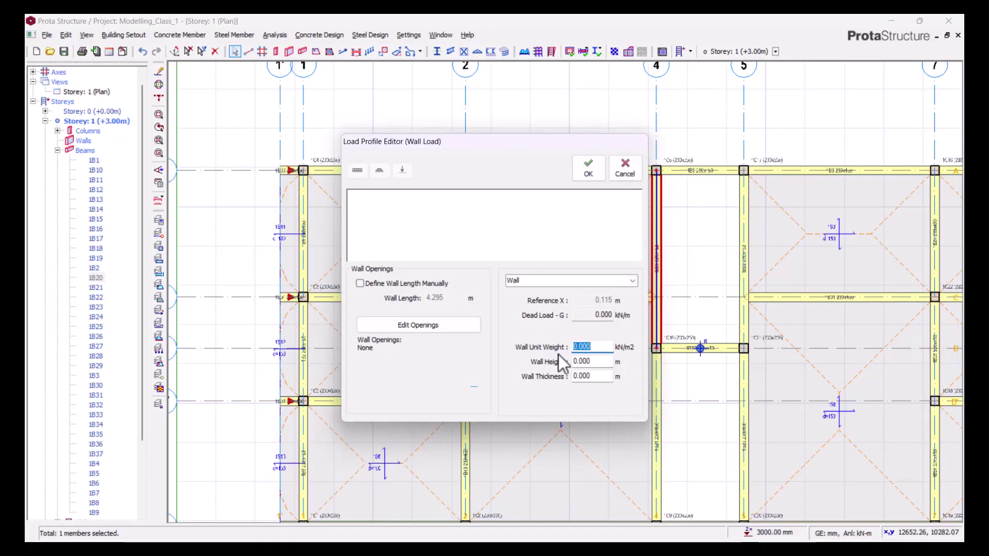
text(2.870)
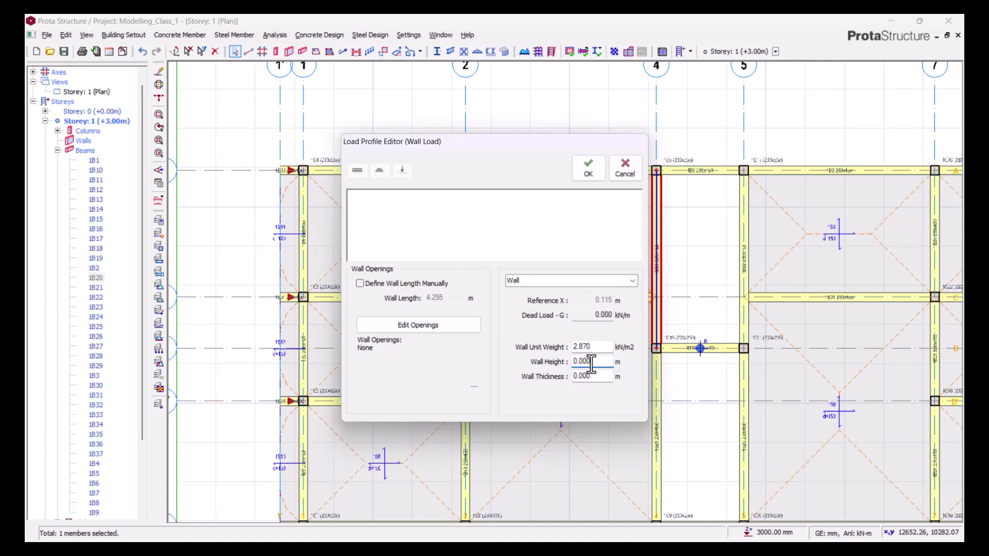
double_click(596, 360)
text(3)
double_click(599, 379)
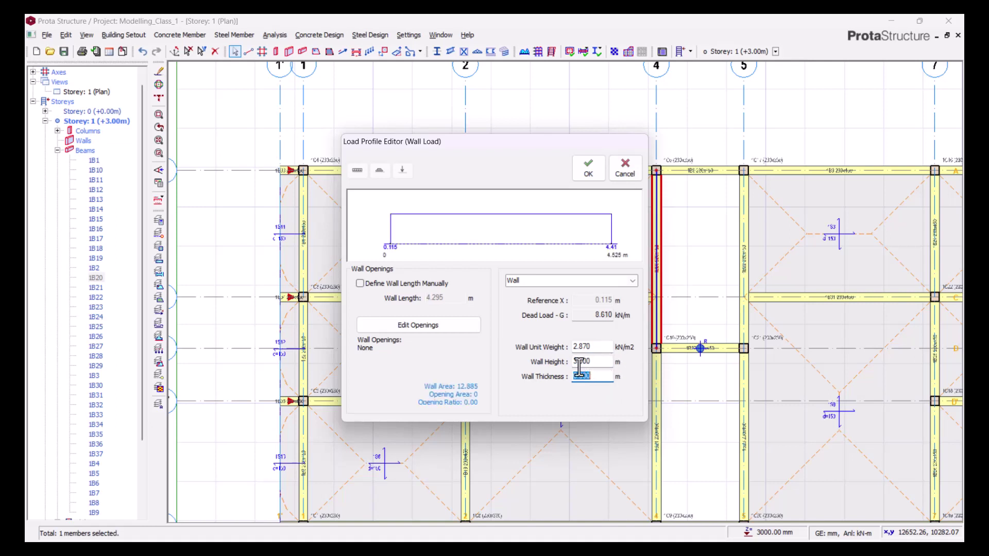
double_click(582, 344)
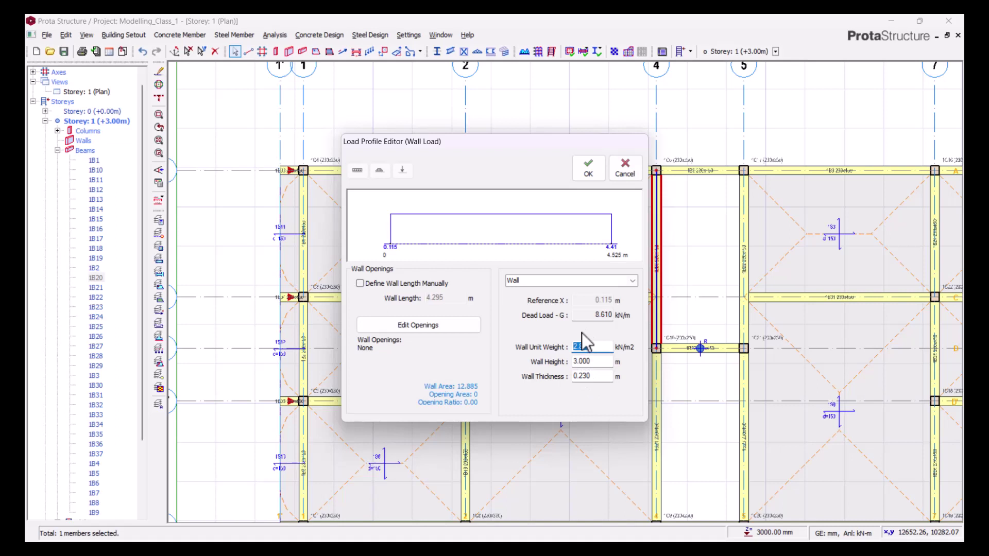
double_click(591, 365)
double_click(592, 375)
double_click(593, 363)
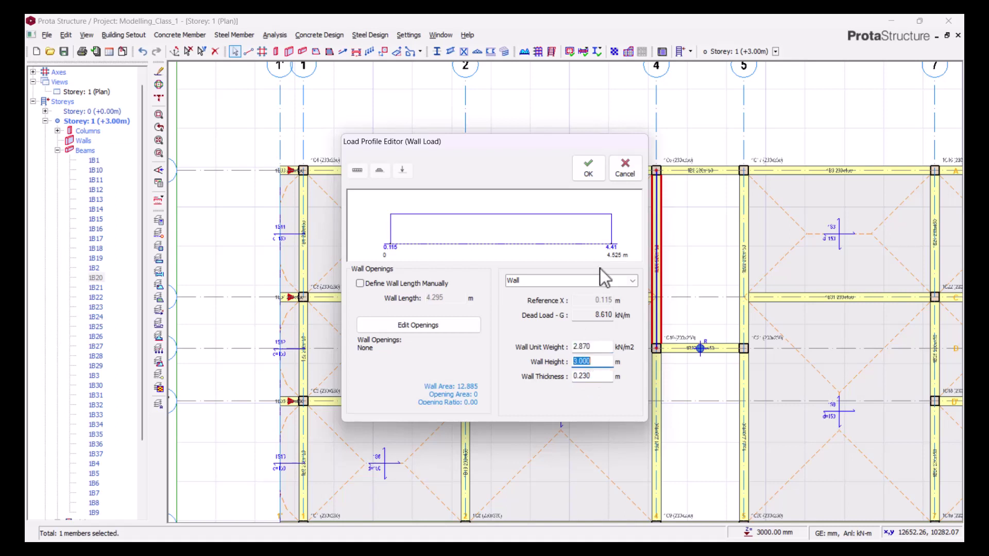
click(590, 170)
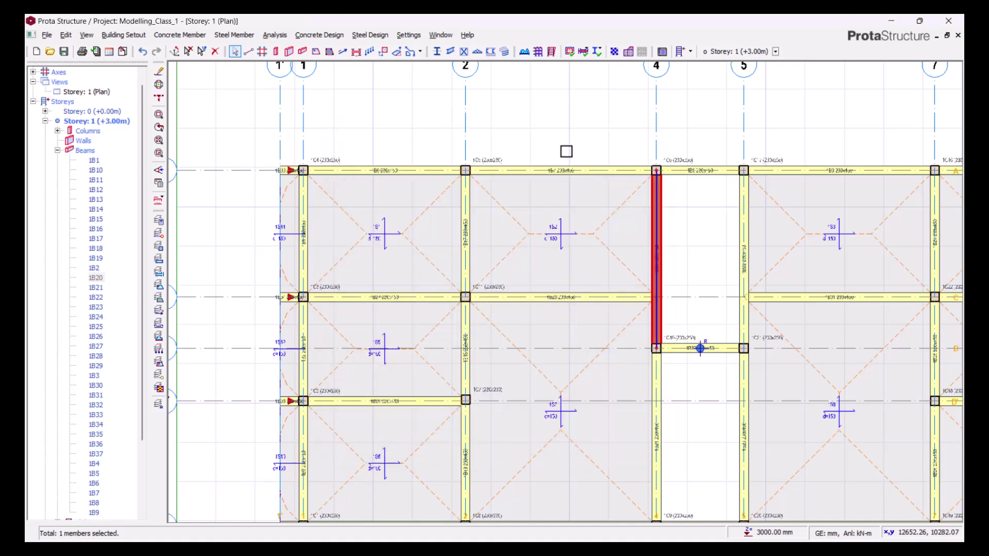
Switch Storey 1 to its 3D view and inspect the wall and the load details of the beam on axis 4 between A and D.
scroll(694, 245, up, 1)
middle_drag(688, 248, 602, 230)
scroll(597, 205, up, 1)
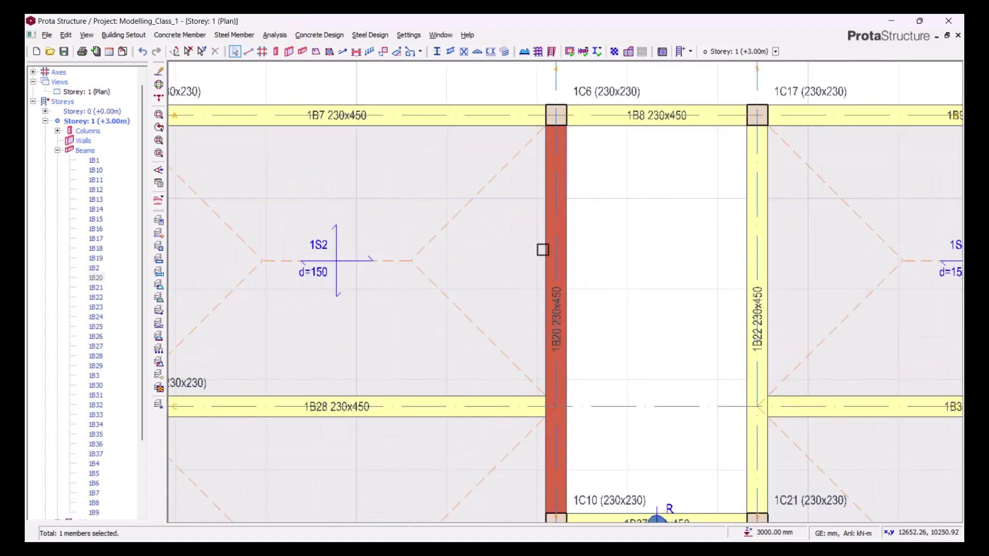
scroll(559, 206, down, 1)
click(364, 199)
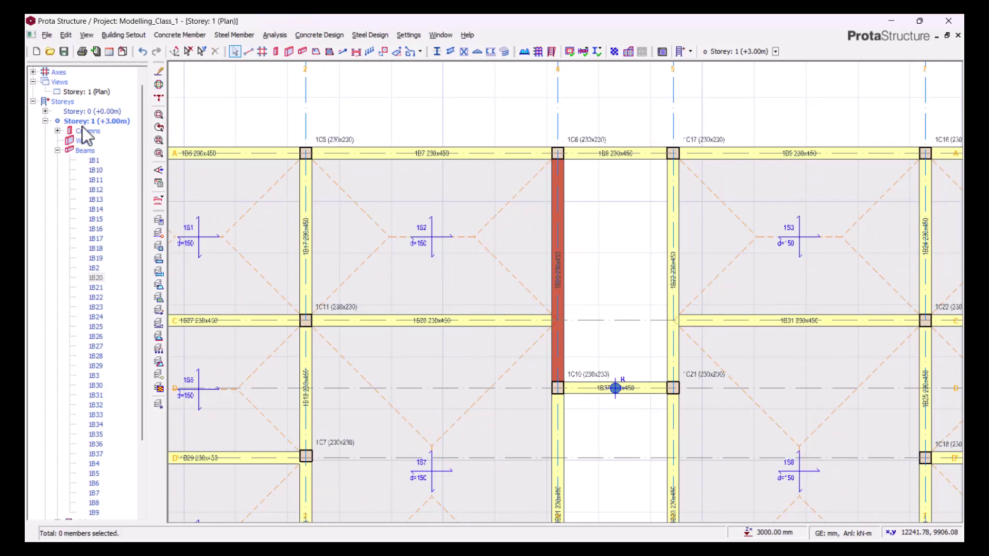
right_click(85, 93)
click(106, 113)
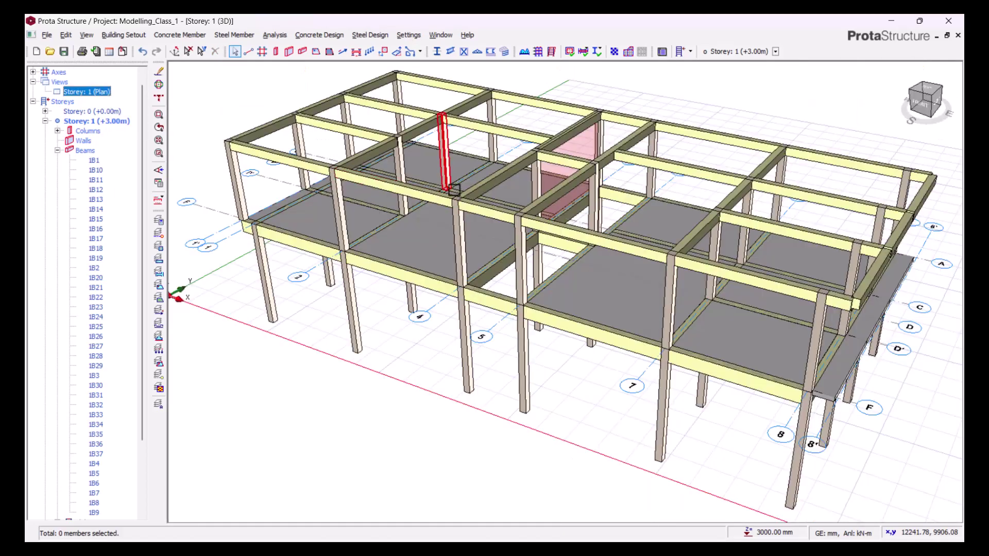
middle_drag(371, 232, 436, 283)
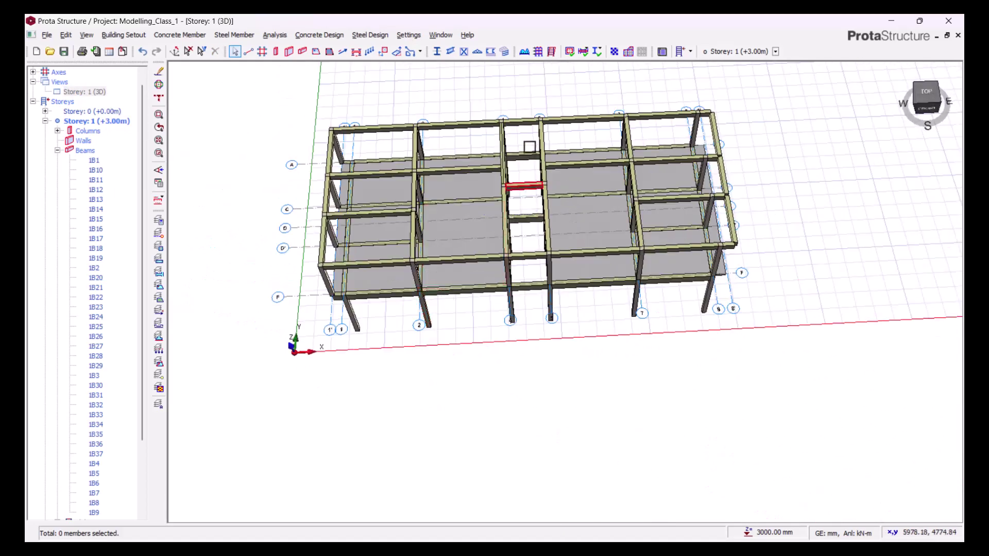
scroll(529, 148, up, 2)
middle_drag(536, 309, 442, 293)
scroll(607, 199, up, 5)
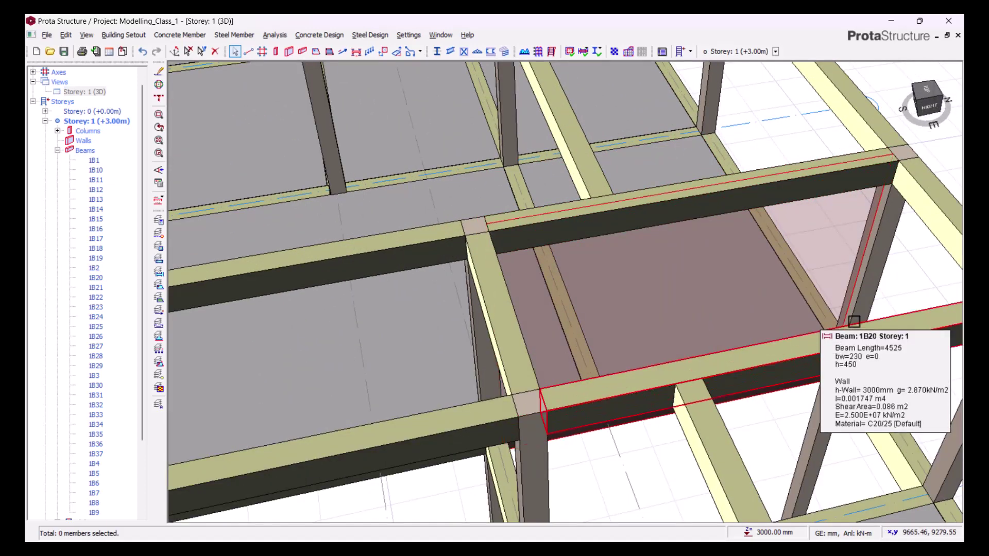
click(854, 322)
scroll(670, 249, down, 5)
middle_drag(510, 321, 567, 329)
Return to the Storey 1 plan and copy the wall load of the beam on axis 4 between A and D.
click(101, 112)
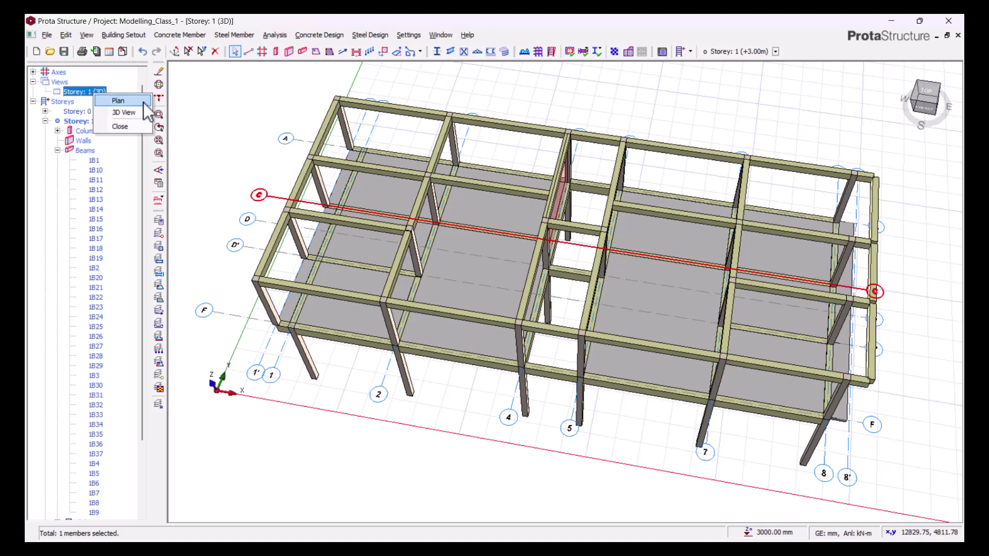
click(135, 101)
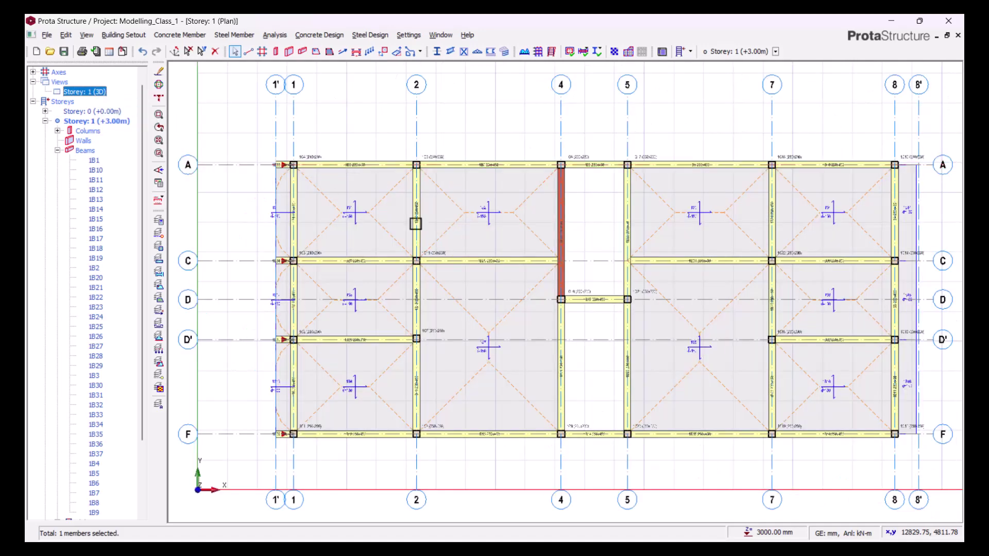
scroll(613, 229, up, 5)
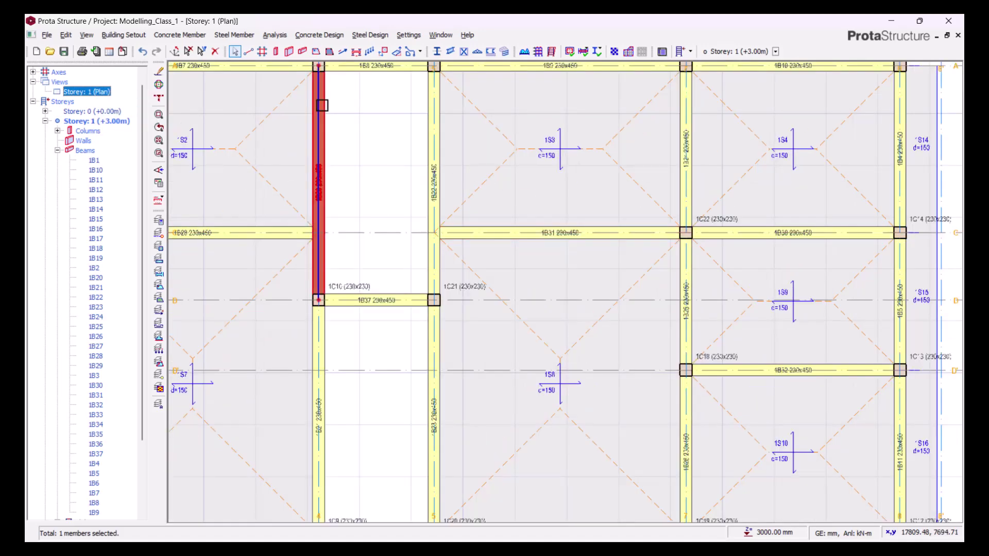
middle_drag(347, 93, 382, 159)
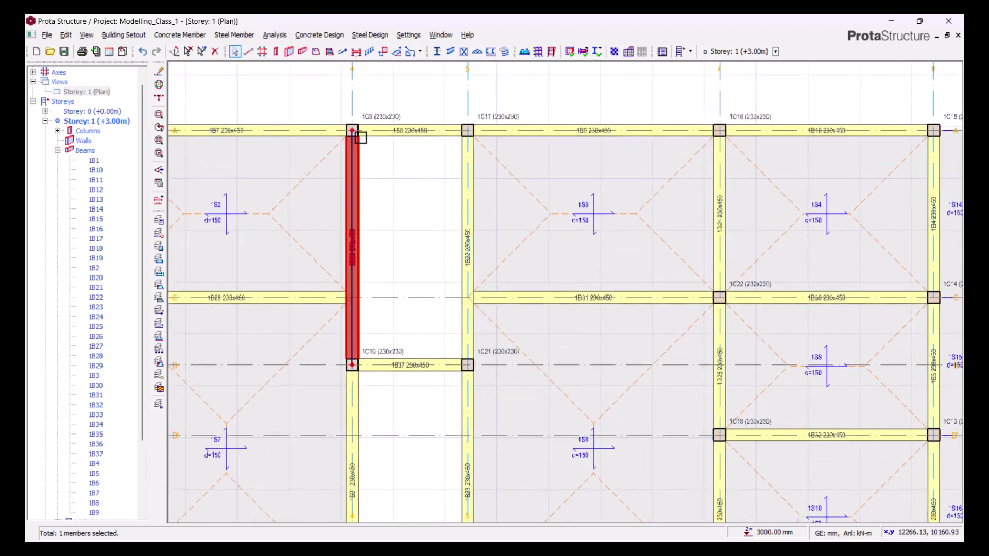
scroll(359, 140, up, 1)
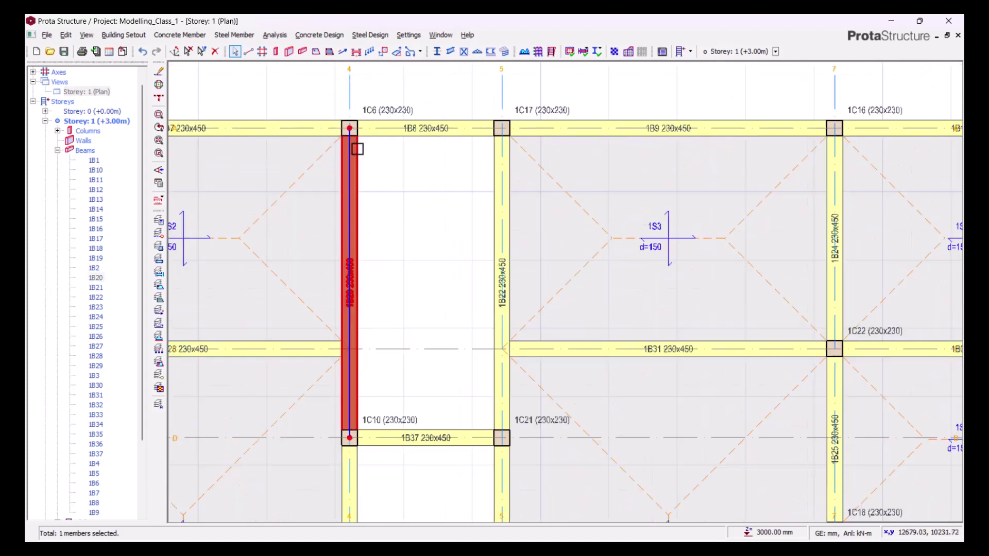
right_click(395, 156)
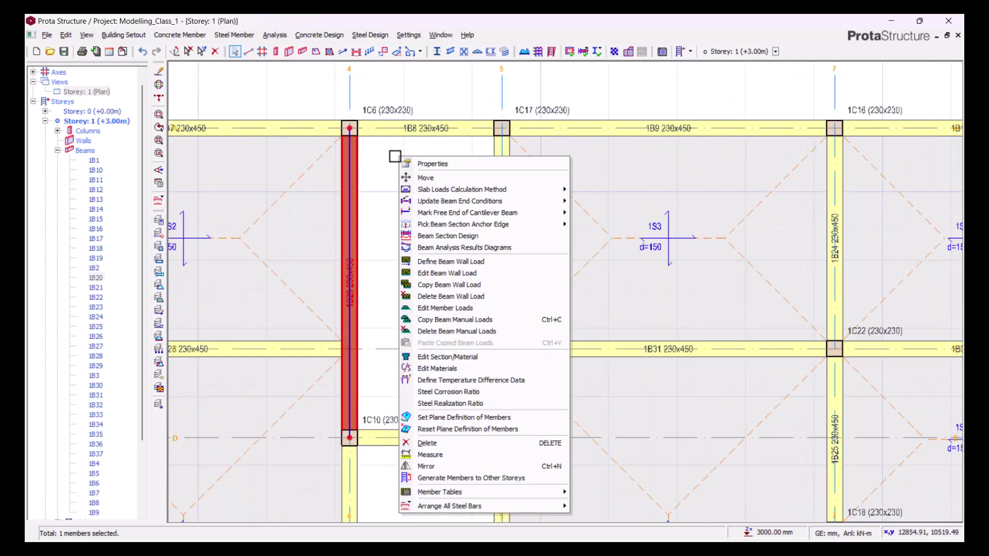
click(453, 285)
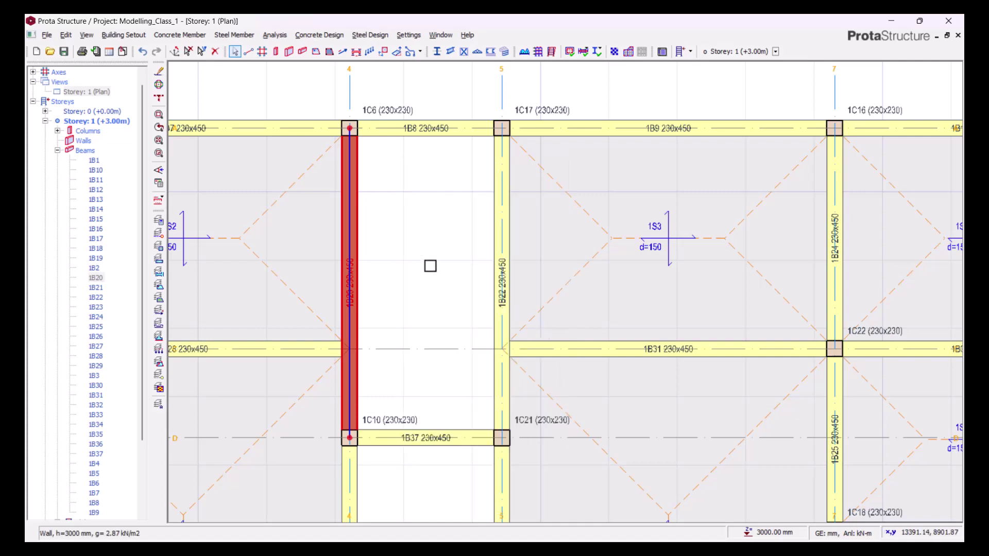
Locate the Beams group of Storey 1 in the structure tree and look through its available commands.
scroll(428, 241, down, 2)
middle_drag(349, 263, 451, 214)
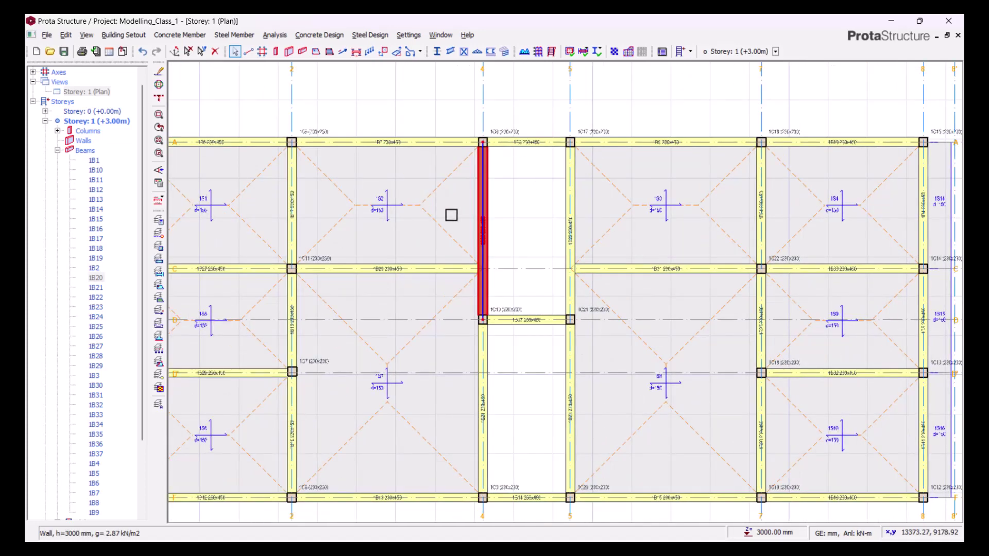
scroll(451, 215, down, 2)
scroll(472, 199, up, 1)
scroll(487, 205, down, 1)
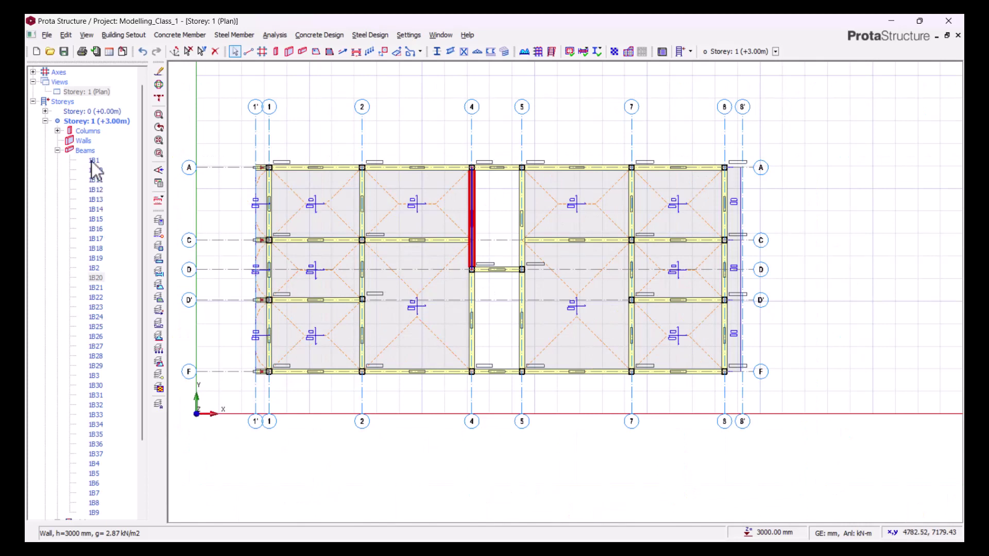
double_click(90, 121)
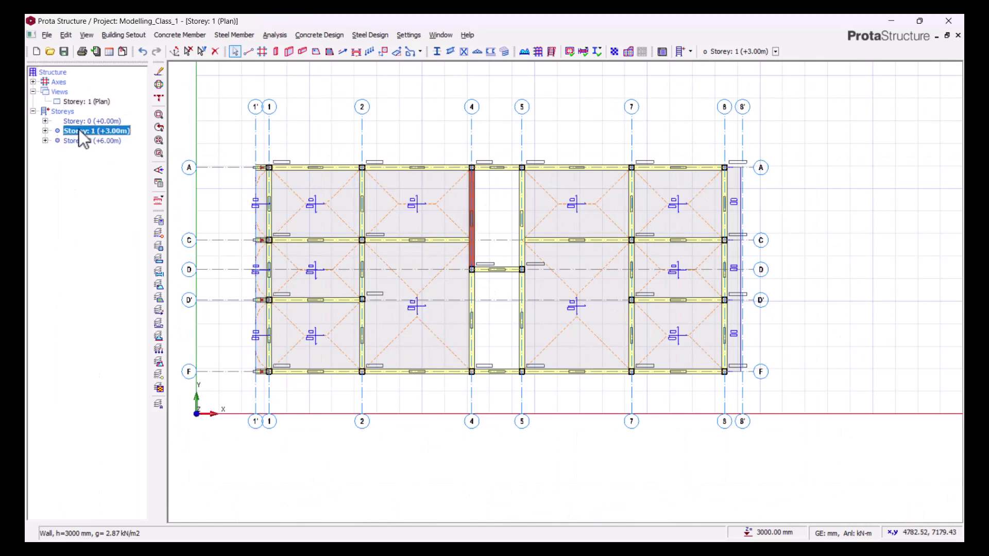
click(45, 131)
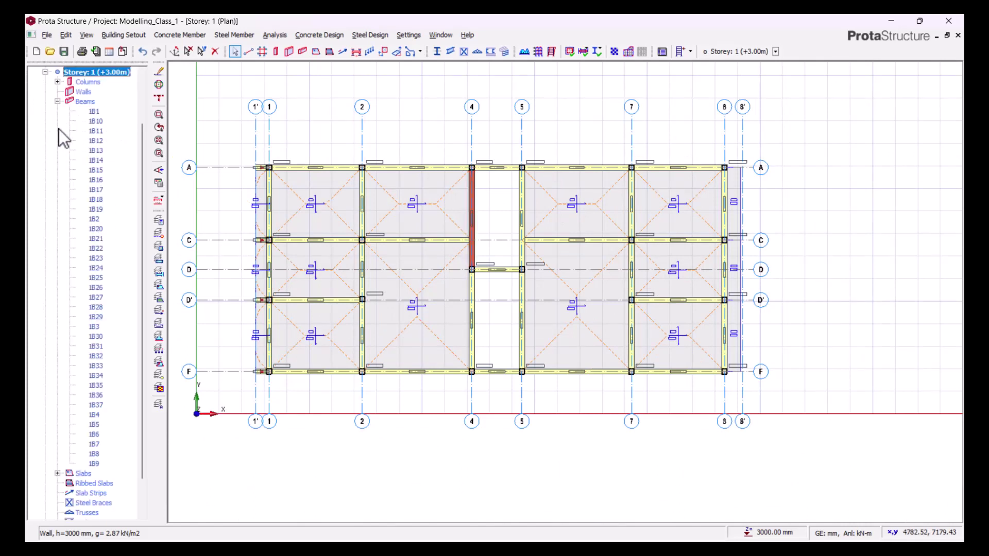
click(86, 102)
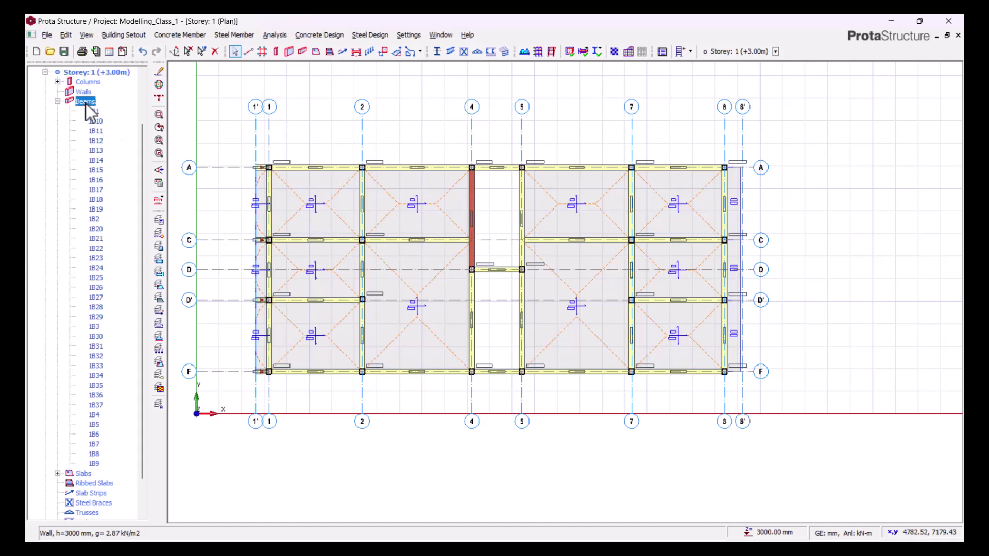
right_click(85, 103)
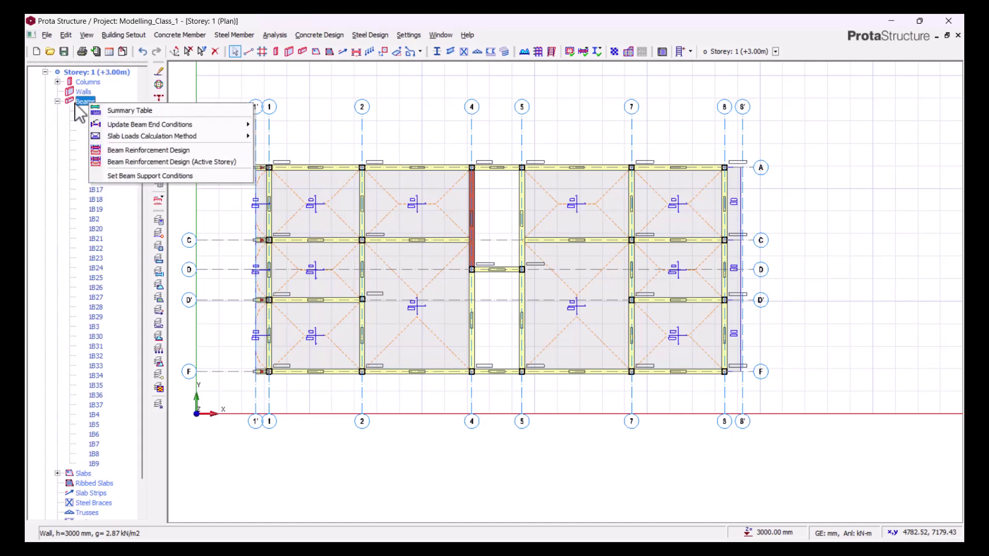
click(79, 101)
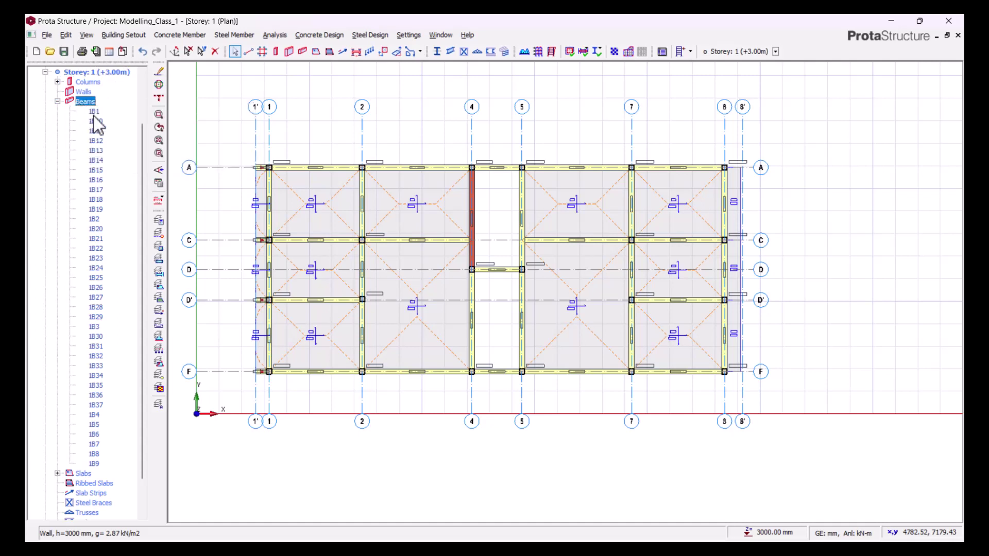
Select all Storey 1 beams from 1B1 through 1B9 and paste the copied wall load onto them, replacing any existing wall load.
click(94, 112)
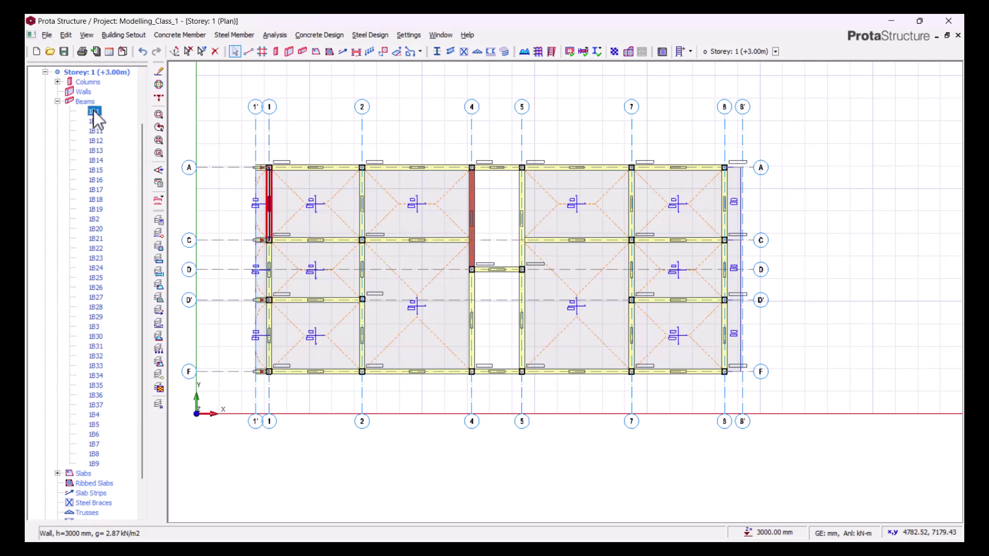
shift+click(93, 464)
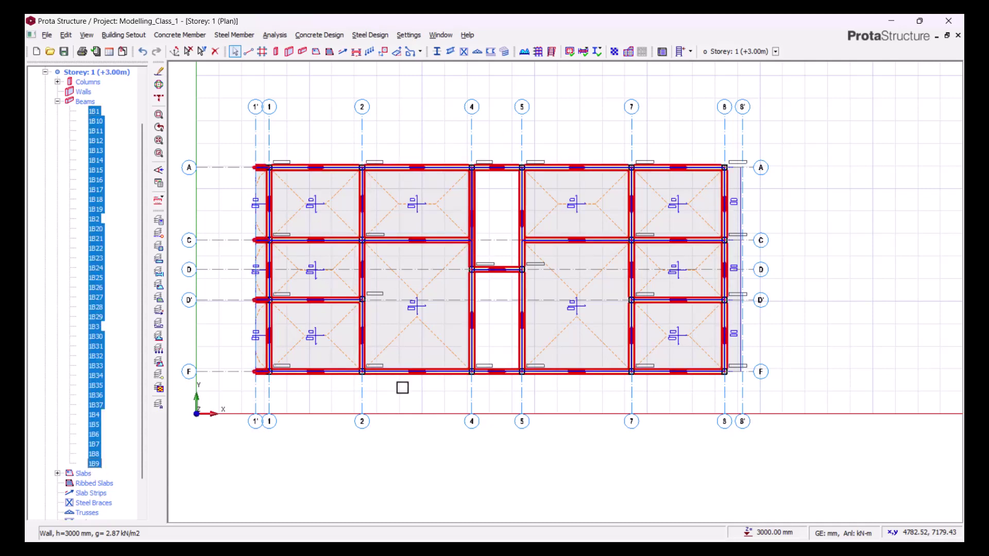
right_click(93, 153)
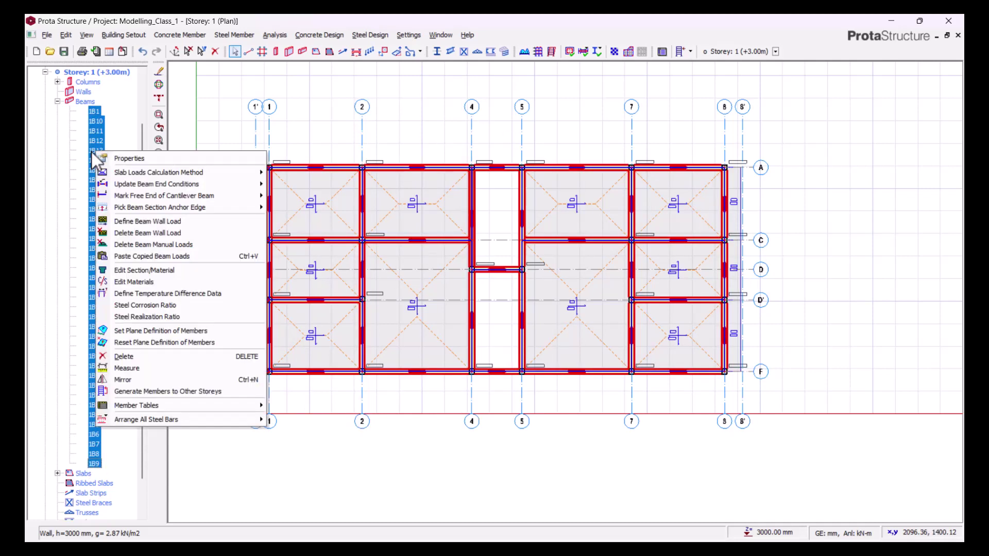
click(153, 256)
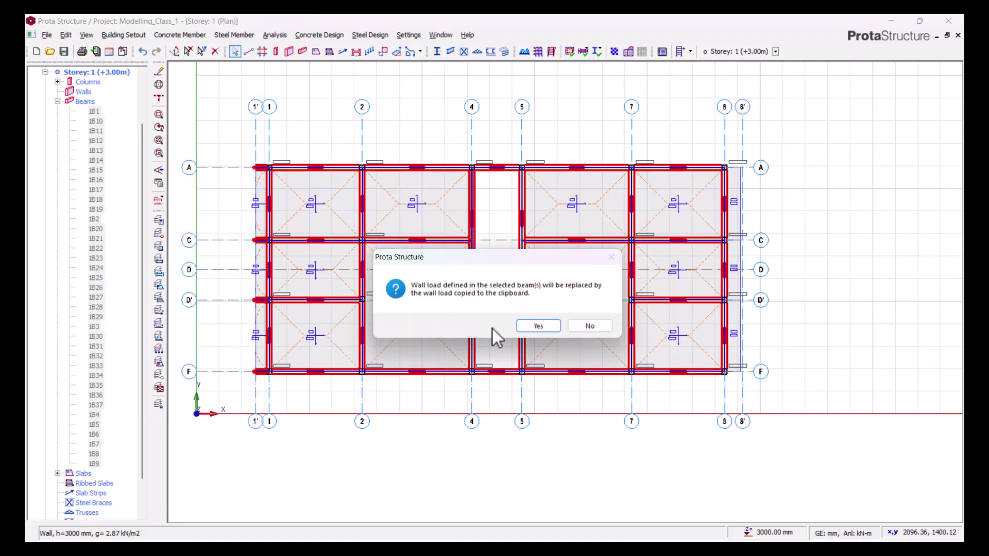
click(532, 330)
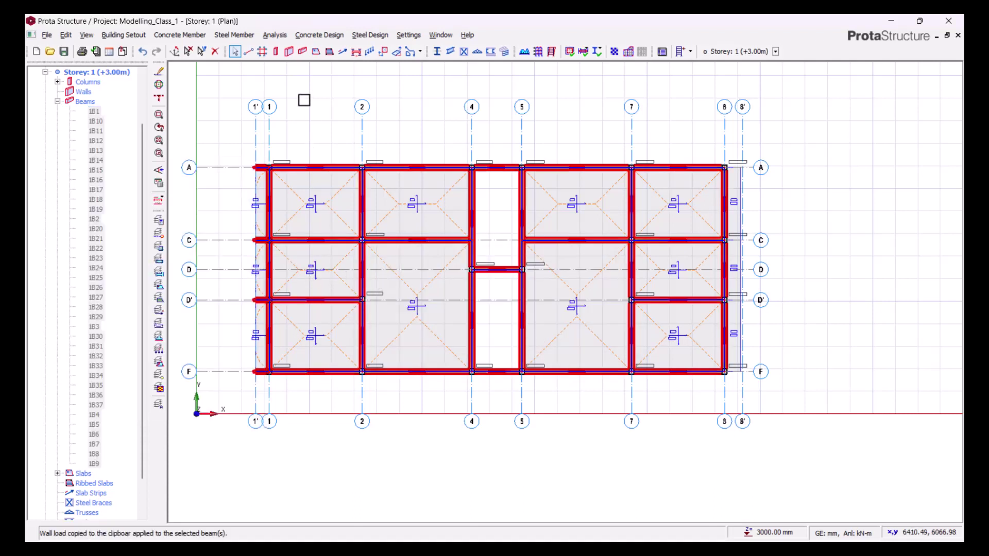
click(304, 100)
Inspect the walls on all Storey 1 beams in the 3D view from several sides and go back to the plan.
scroll(88, 99, up, 2)
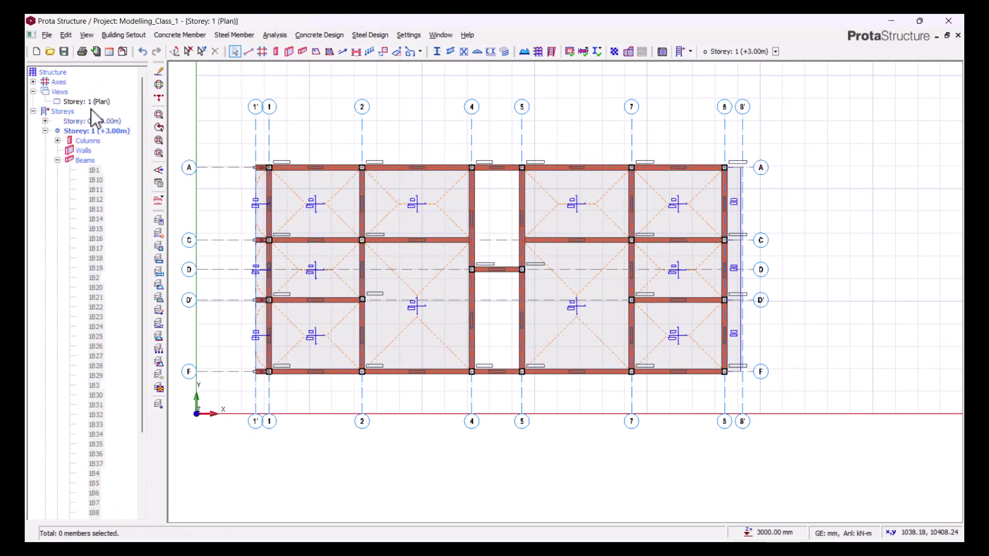
right_click(92, 103)
click(126, 126)
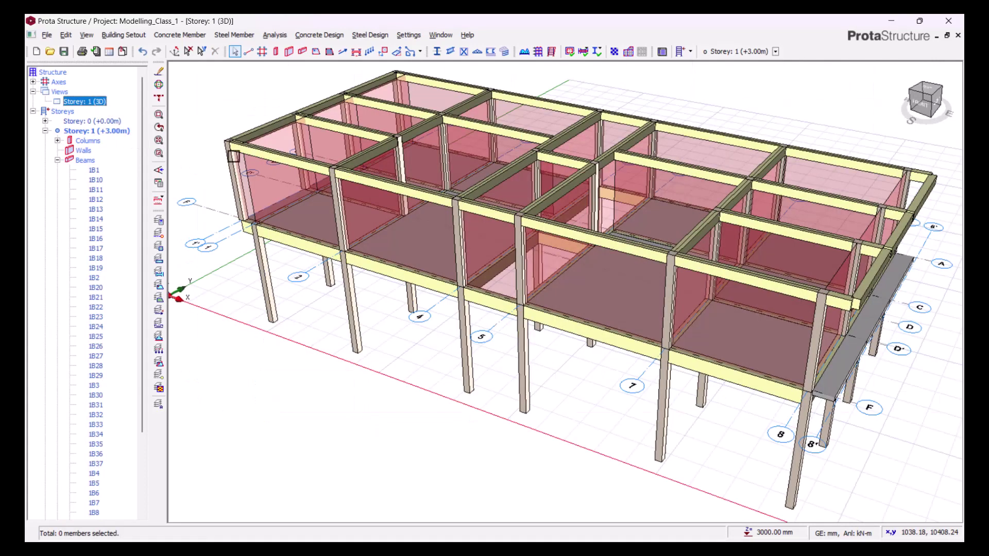
scroll(472, 283, up, 3)
scroll(478, 267, down, 3)
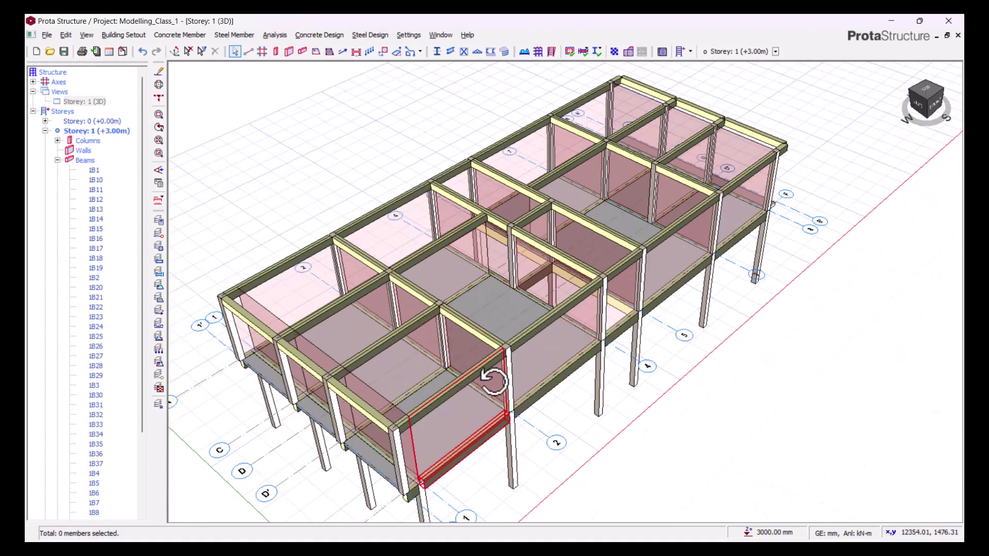
mouse_move(490, 380)
middle_down()
mouse_move(508, 366)
mouse_move(400, 380)
middle_up()
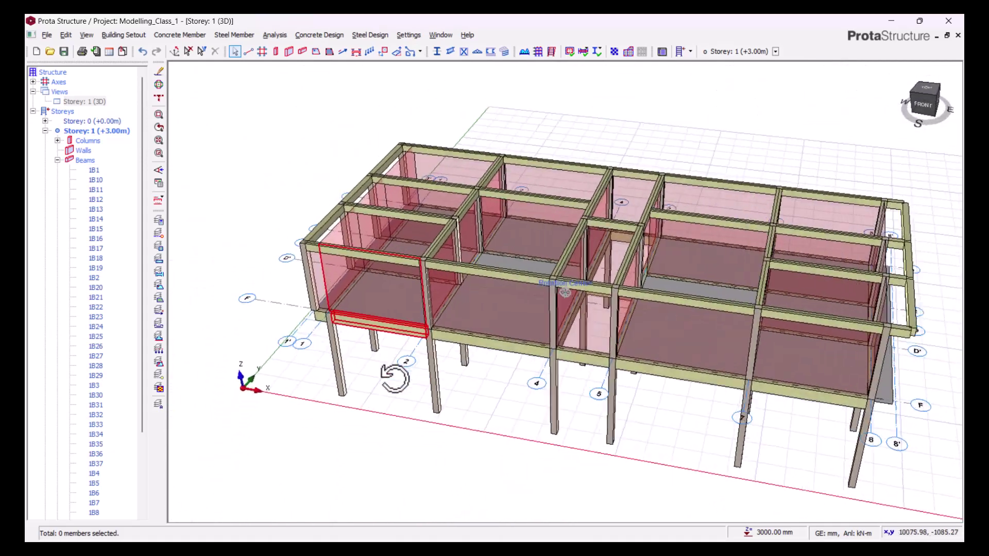
scroll(354, 289, up, 3)
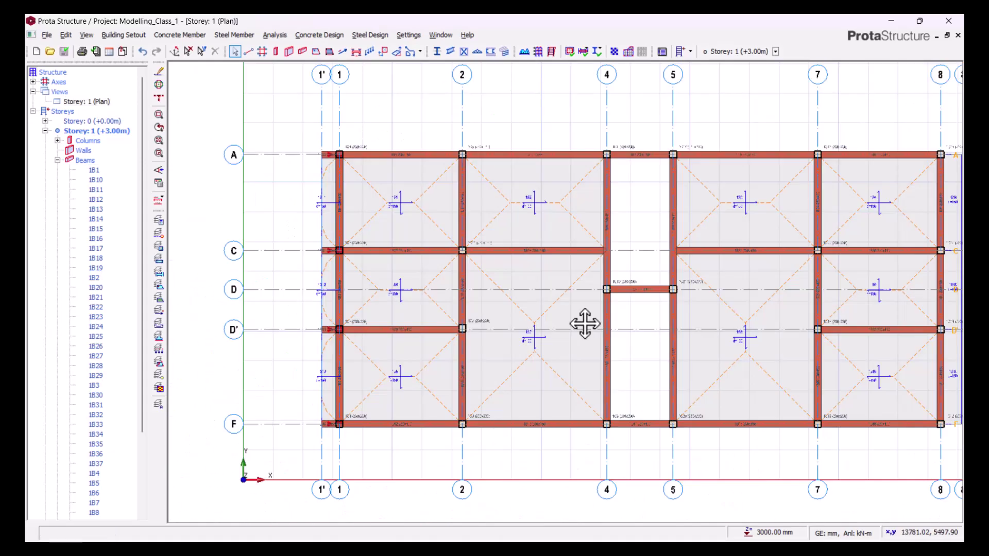
middle_drag(585, 324, 543, 326)
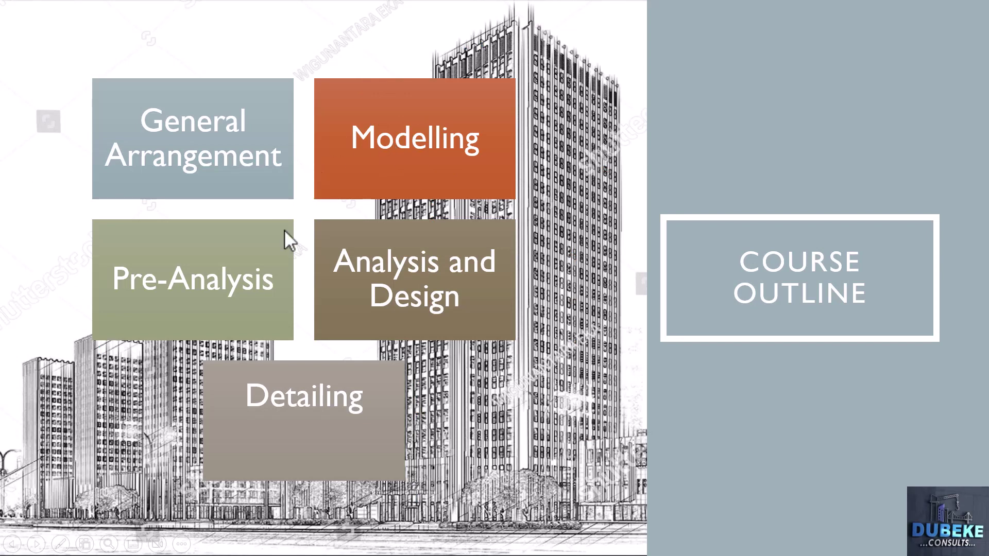
click(212, 285)
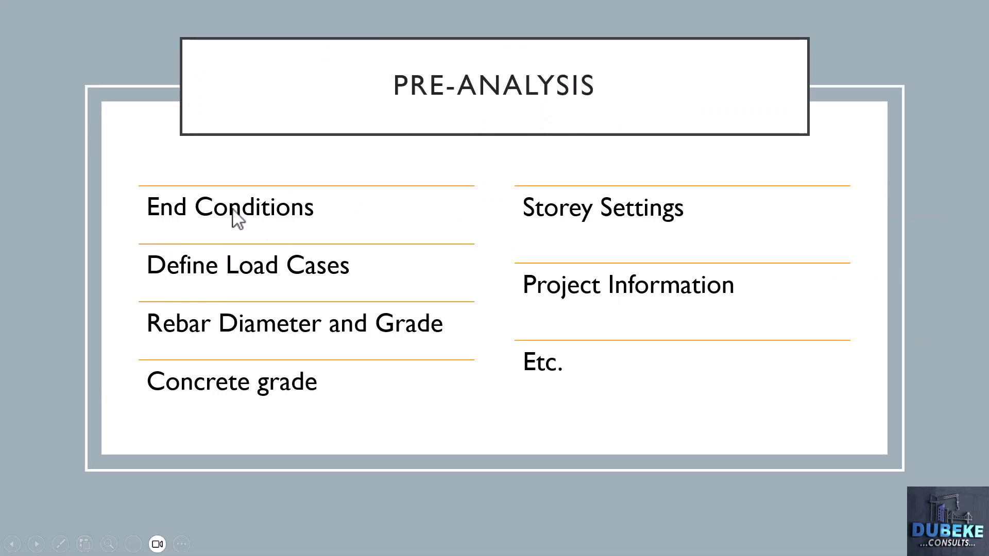